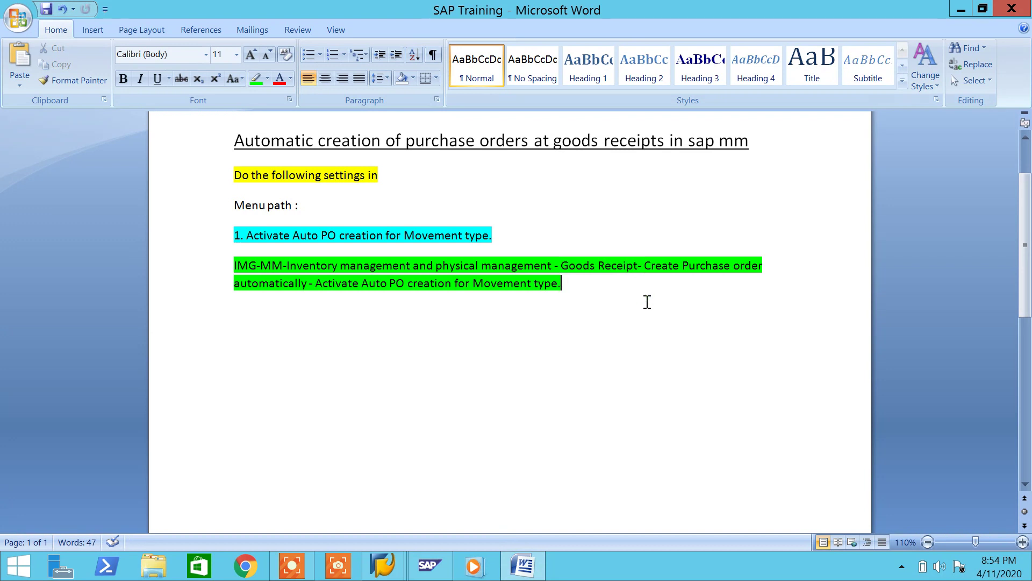
Add an unhighlighted 'Movement Type : 101 & 161' line to the Word notes
key("Return")
type("Movement Type :")
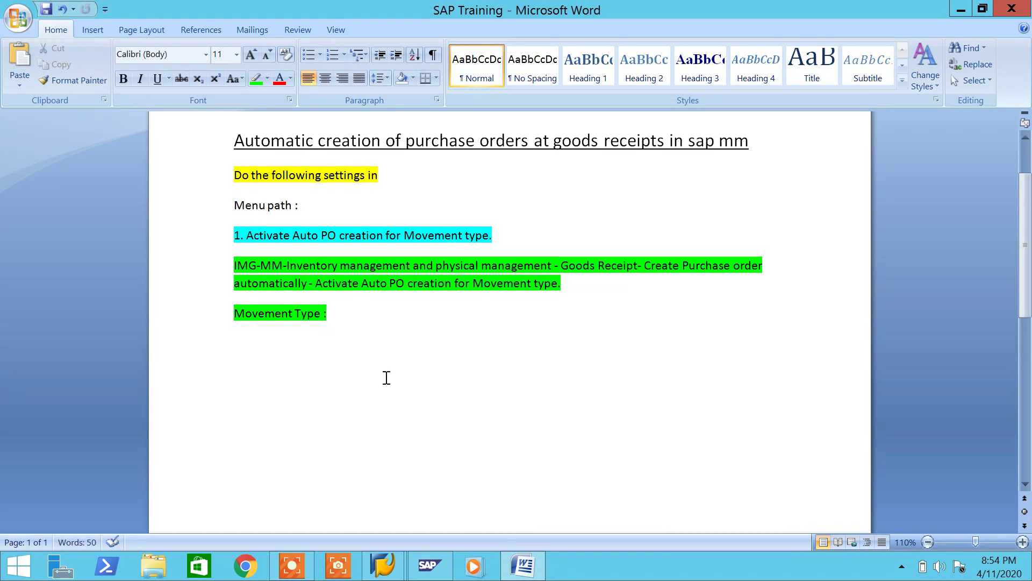
left_click_drag(357, 322, 221, 330)
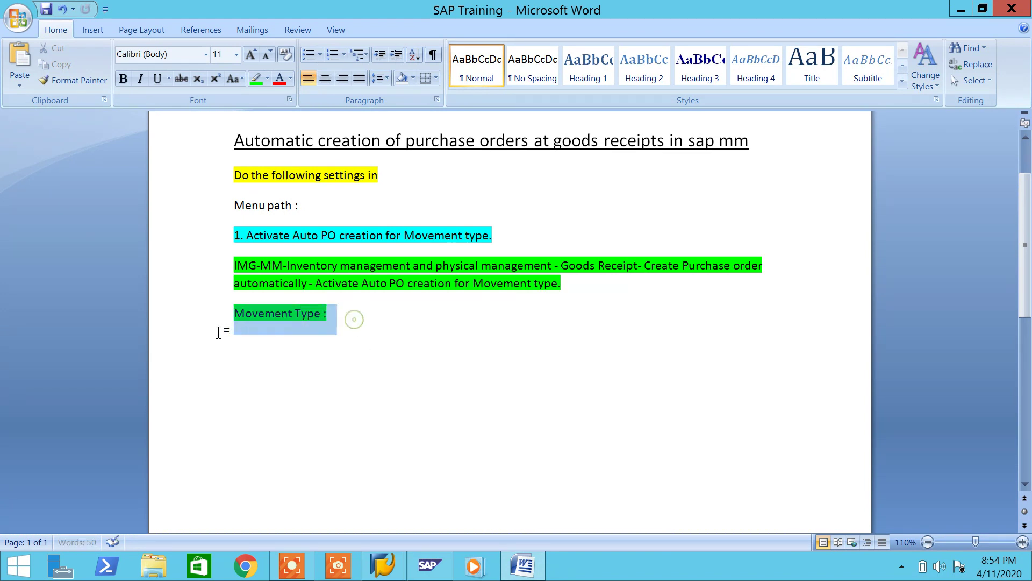
left_click(267, 79)
left_click(291, 167)
left_click_drag(369, 304, 380, 340)
left_click(373, 325)
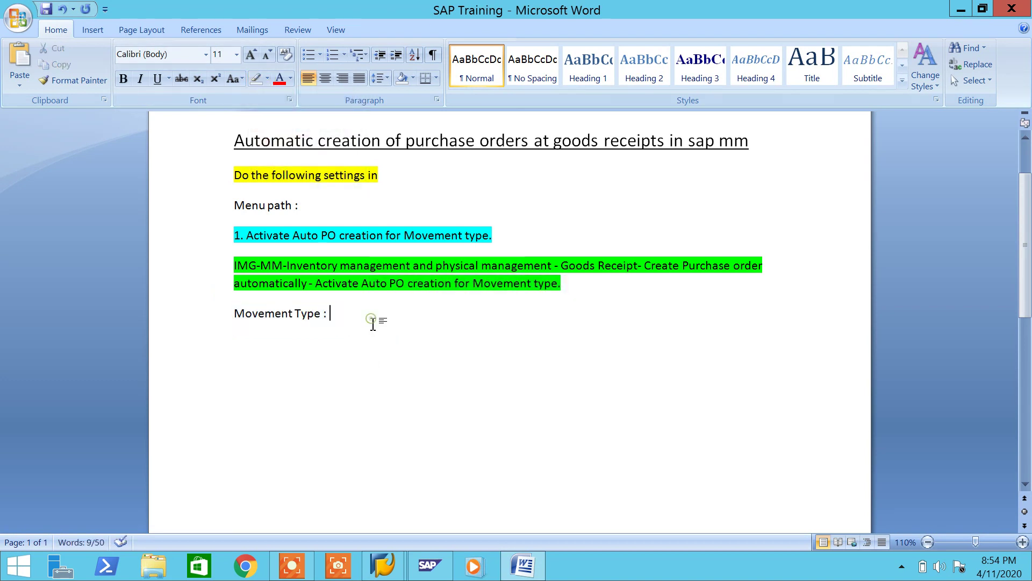
type("101")
key("ctrl+s")
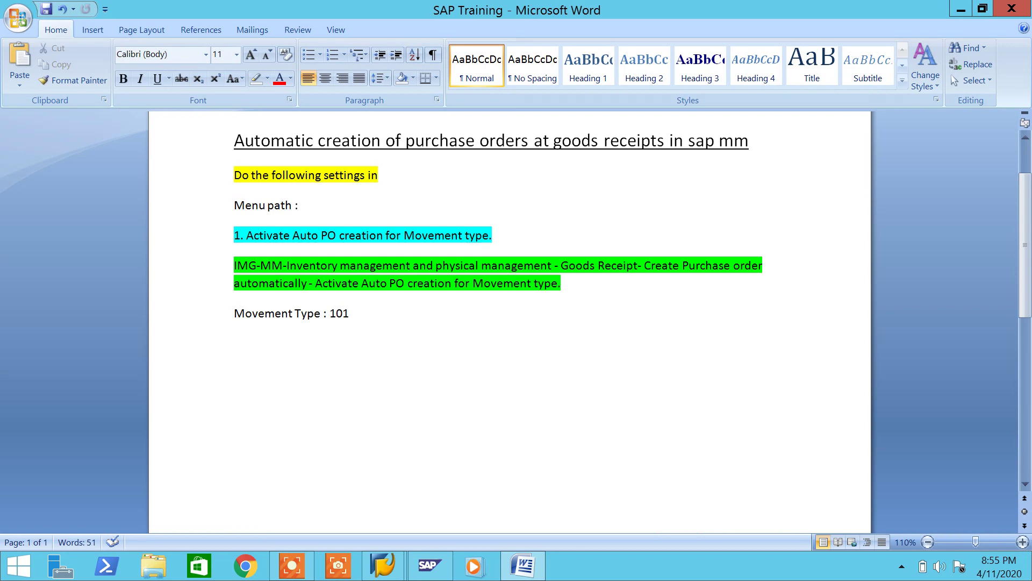
type("& 161")
Add '2. Activate automatic Po in material Master T Code : MM01' and save the notes
key("ctrl+s")
type("2. Create")
key("BackSpace")
key("BackSpace")
key("BackSpace")
key("BackSpace")
key("BackSpace")
key("BackSpace")
type("Act")
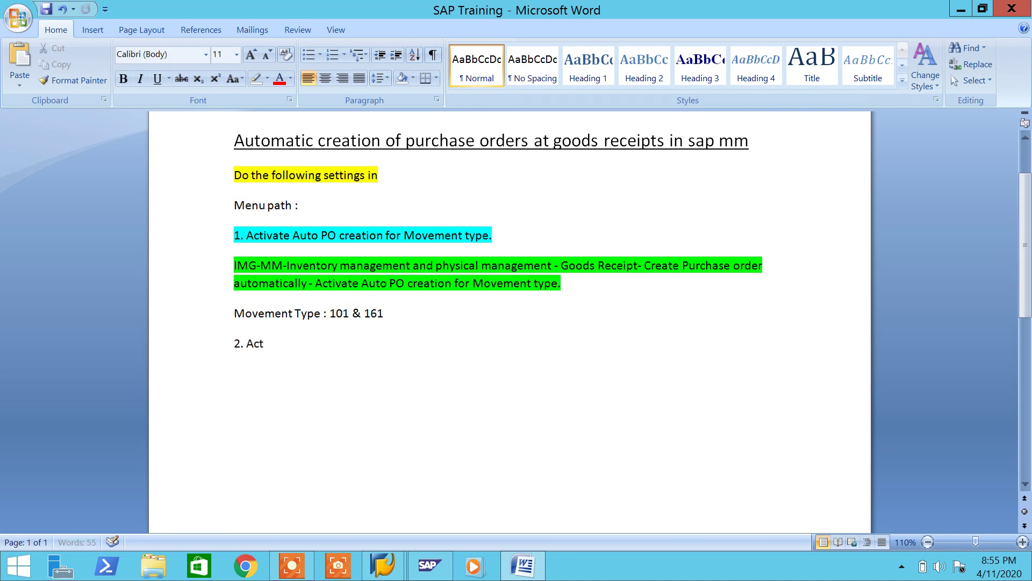
type("ivate automatic Po in m")
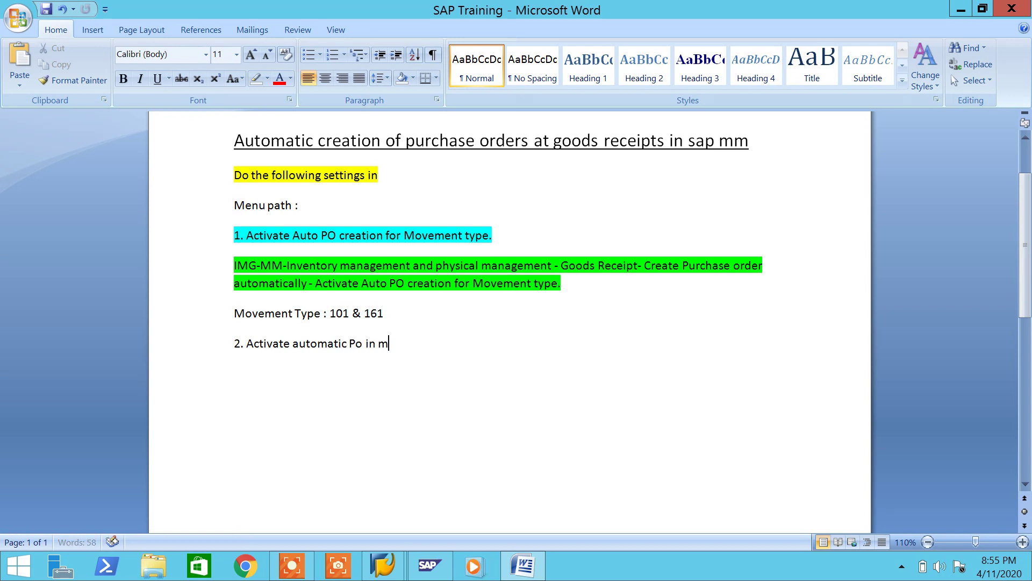
type("aterial Master ")
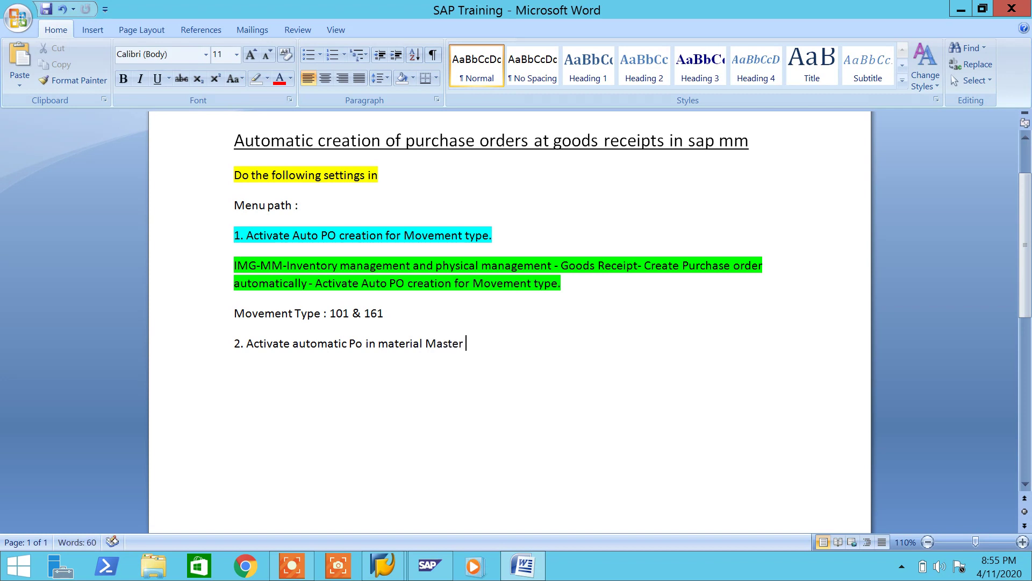
type("T Code ; MM")
key("BackSpace")
key("BackSpace")
key("BackSpace")
key("BackSpace")
type(": MM01")
key("Return")
key("ctrl+s")
Start MM01 (/nmm01) with industry sector Mechanical Engineering and material type Raw material
left_click(530, 565)
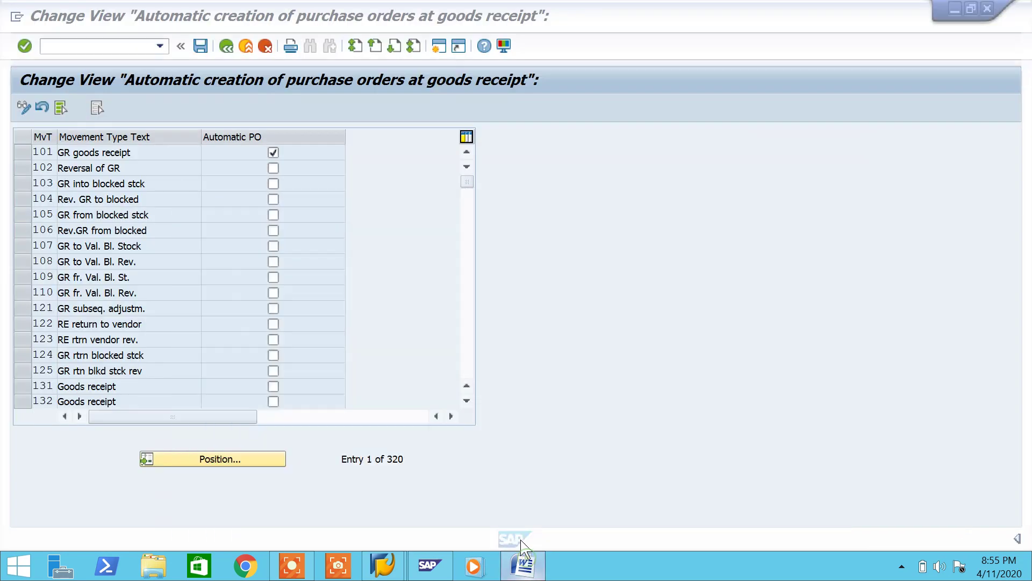
type("/nmm")
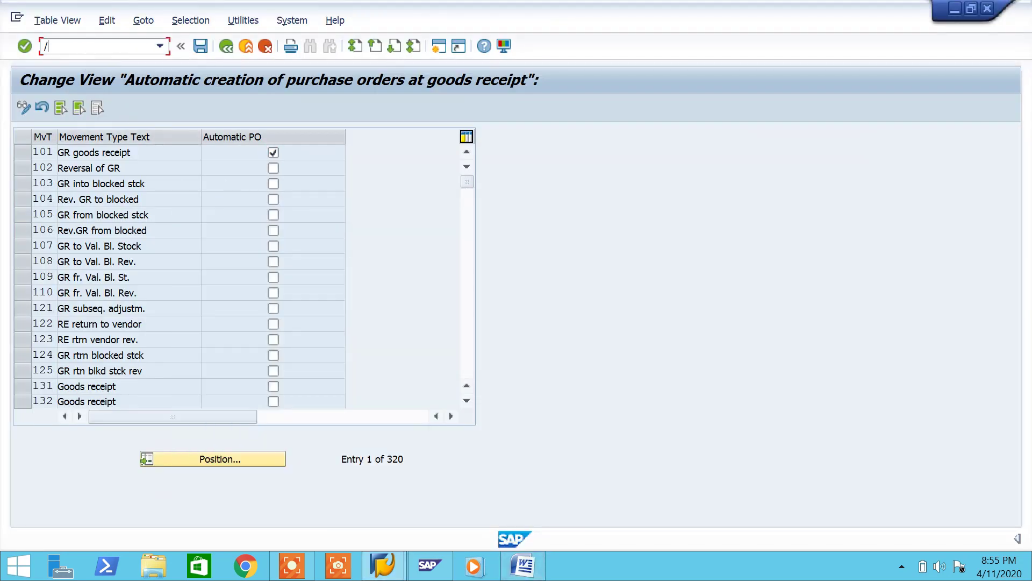
key("Return")
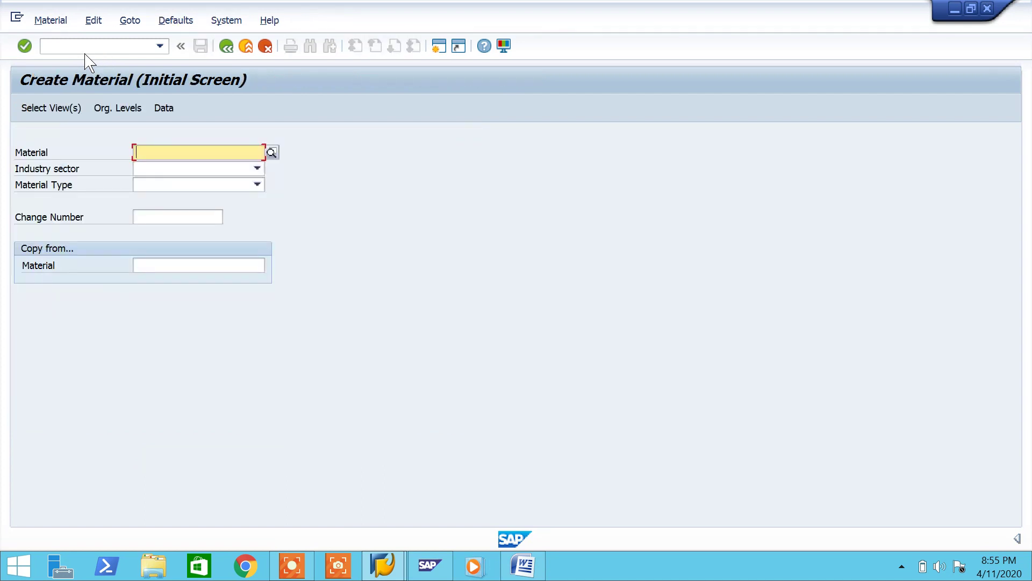
left_click(175, 168)
key("m")
key("Return")
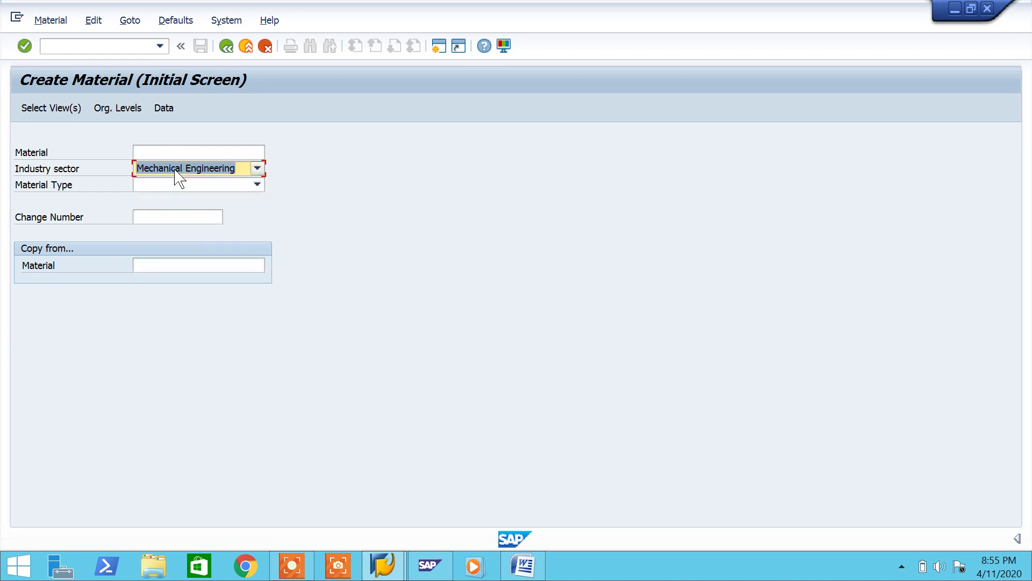
key("Tab")
key("r")
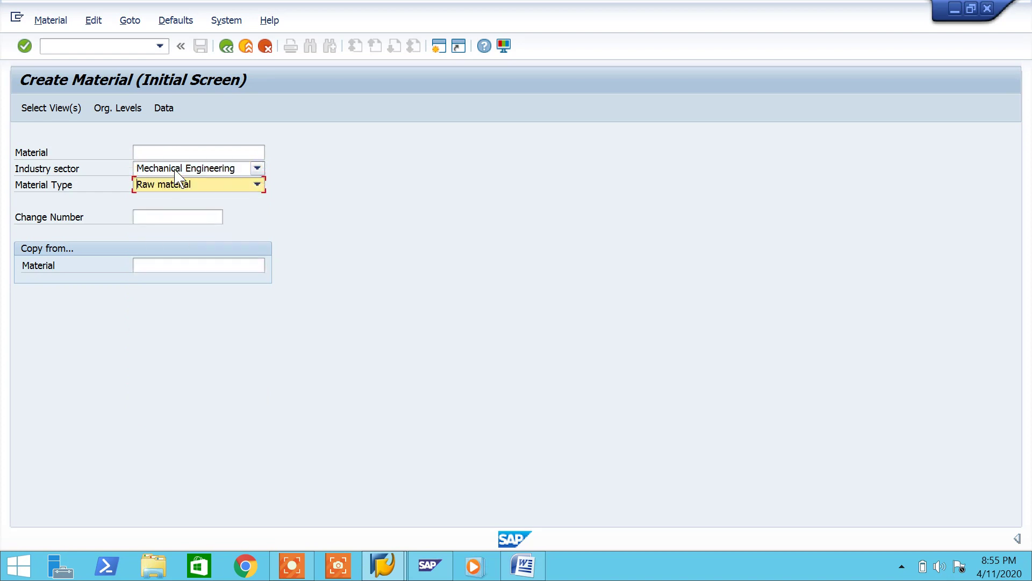
key("Return")
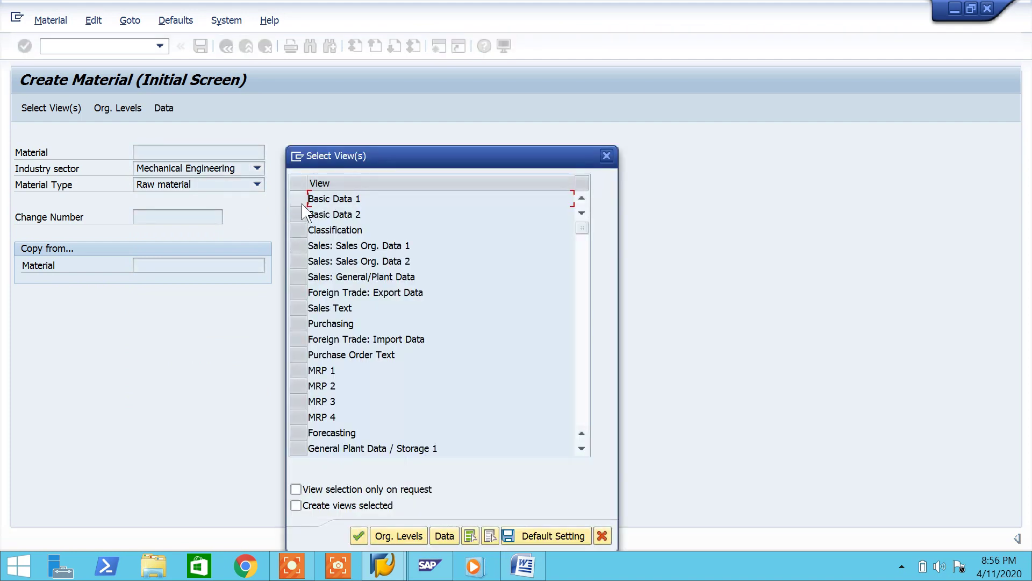
Select Purchasing, Foreign Trade Import, MRP 1–4, Plant Data/Storage 1–2 and Accounting 1 views for plant PH07/PH09
left_click(298, 323)
left_click(298, 338)
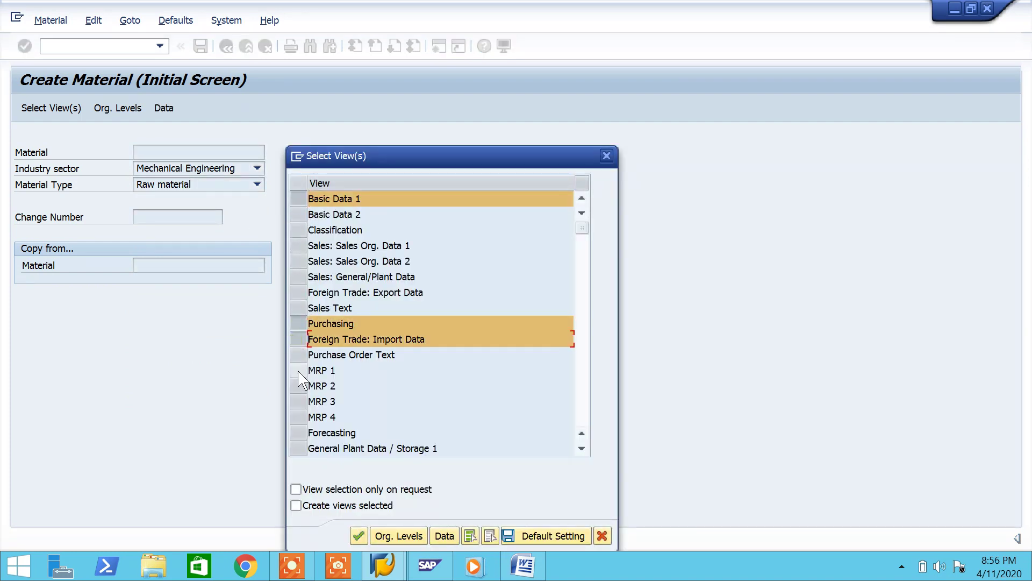
left_click(298, 370)
left_click(300, 387)
left_click(299, 401)
left_click(299, 417)
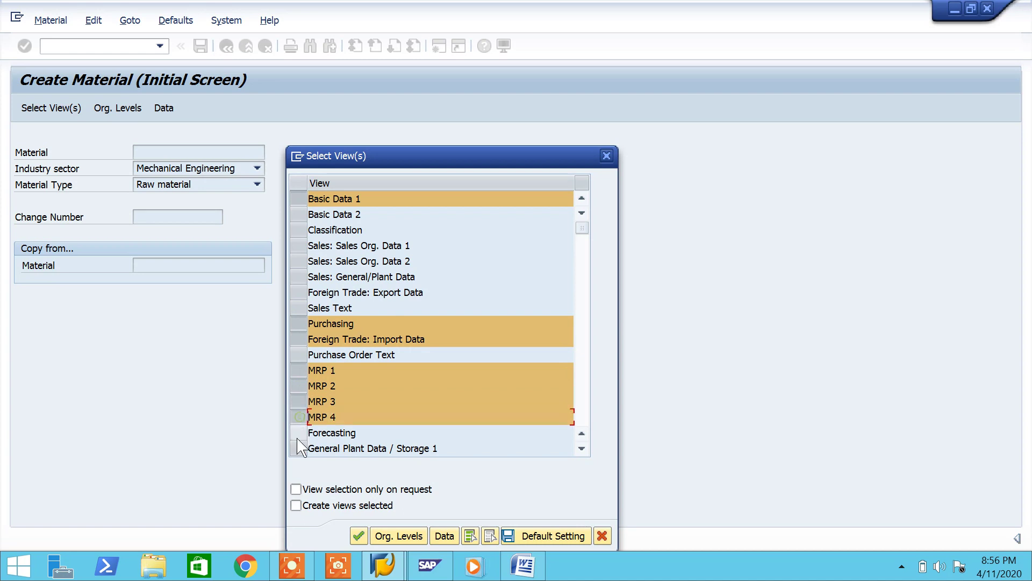
left_click(298, 448)
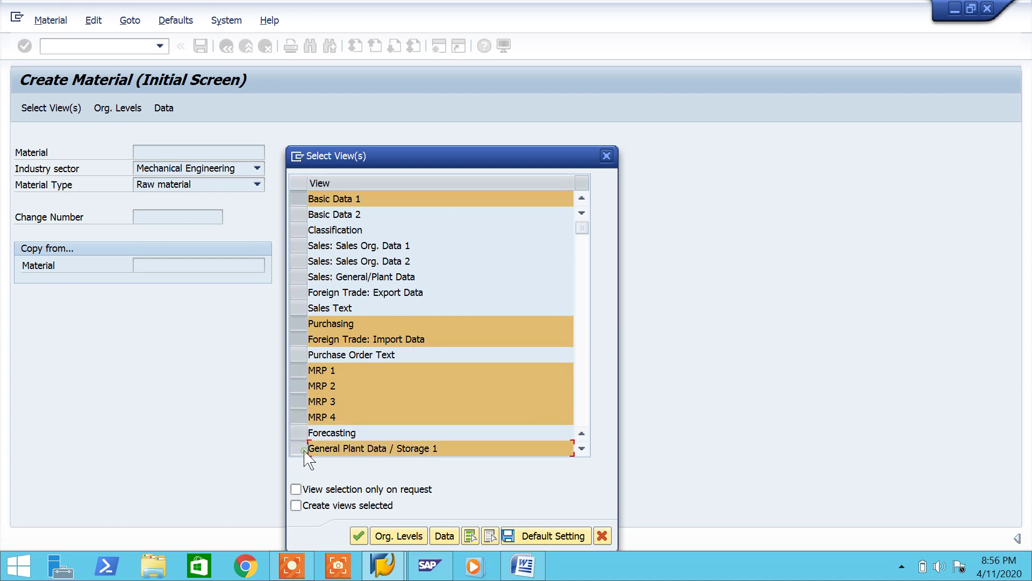
left_click(582, 449)
scroll(582, 449, "down", 5)
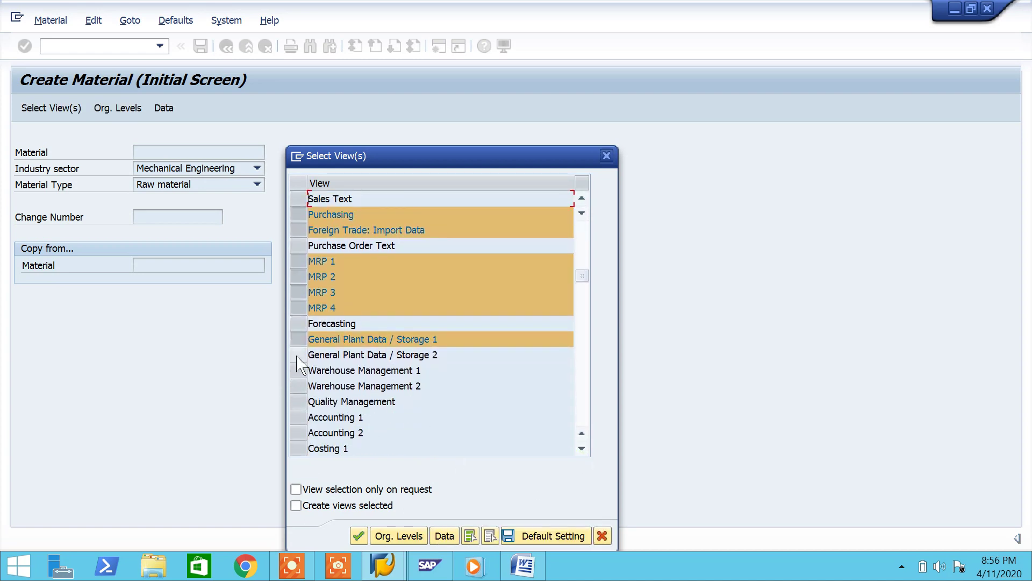
left_click(299, 354)
left_click(298, 416)
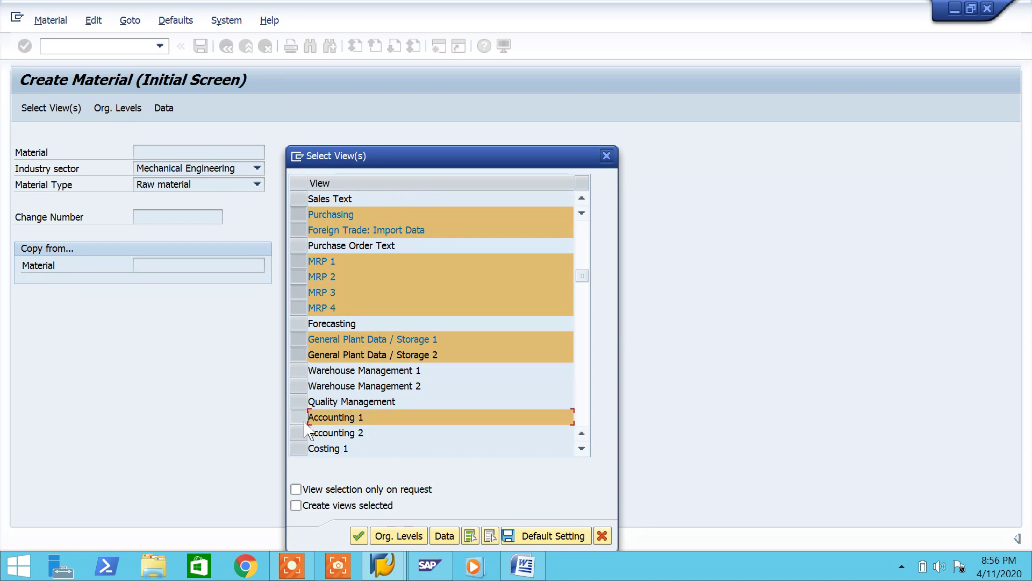
key("Return")
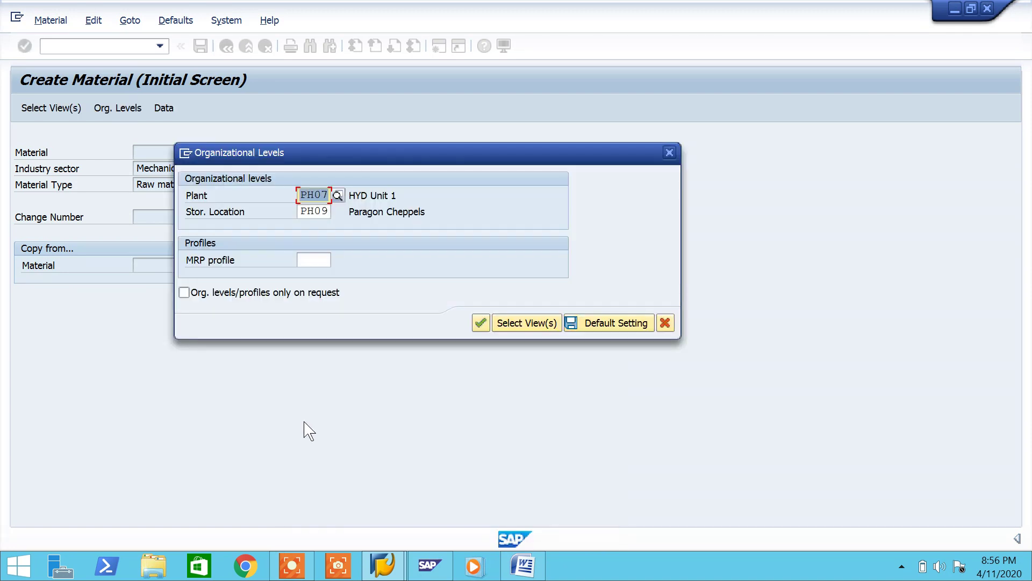
key("Return")
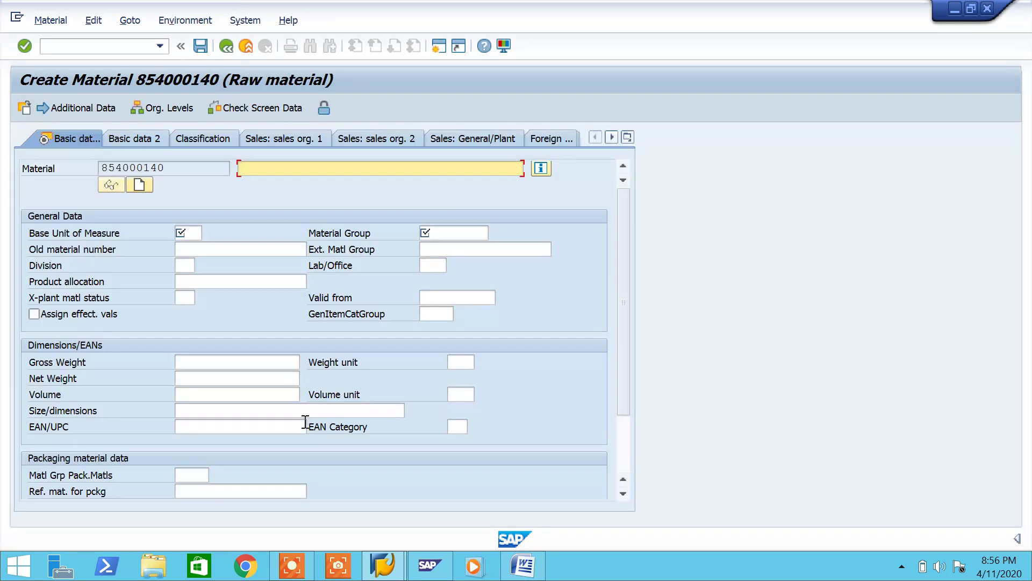
Fill Basic Data 1: description Stainless Stee Round 90 MM SA182 316, base unit kg, material group P777, weight unit kg
key("Down")
key("Down")
key("Down")
key("Down")
key("Down")
key("Down")
key("Down")
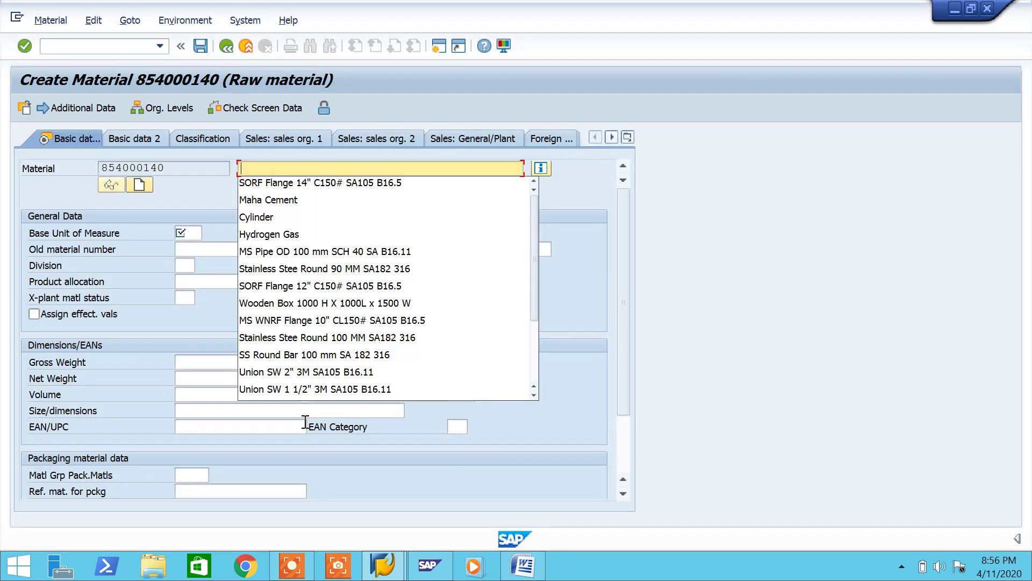
key("Return")
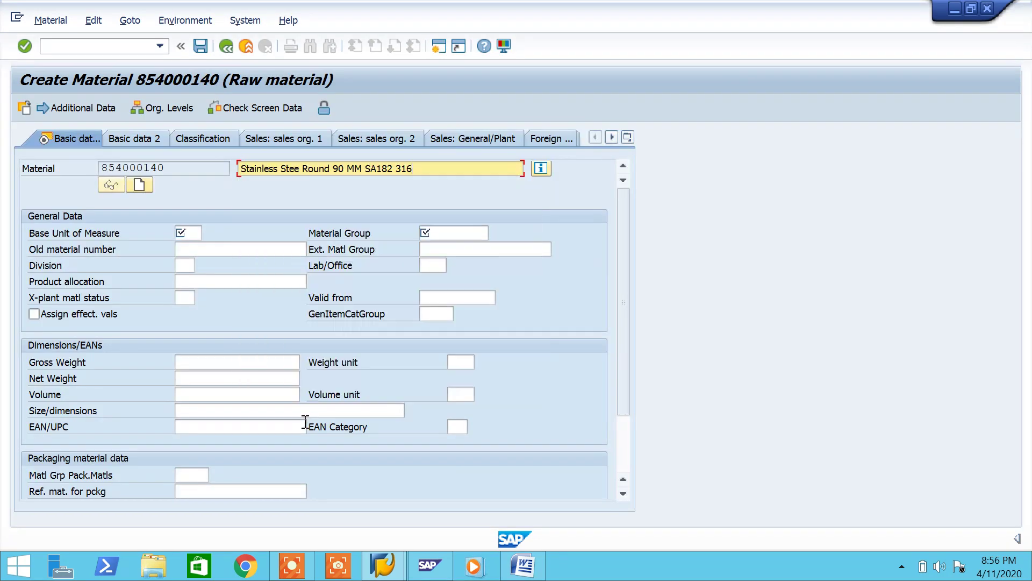
left_click(193, 236)
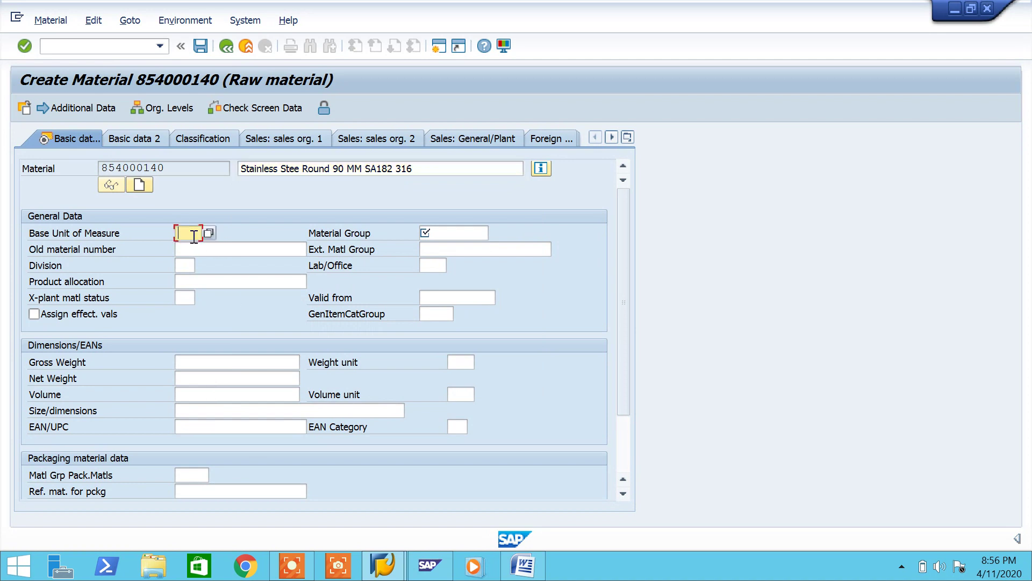
key("Down")
key("Down")
key("Return")
key("Tab")
key("Down")
key("Down")
key("Return")
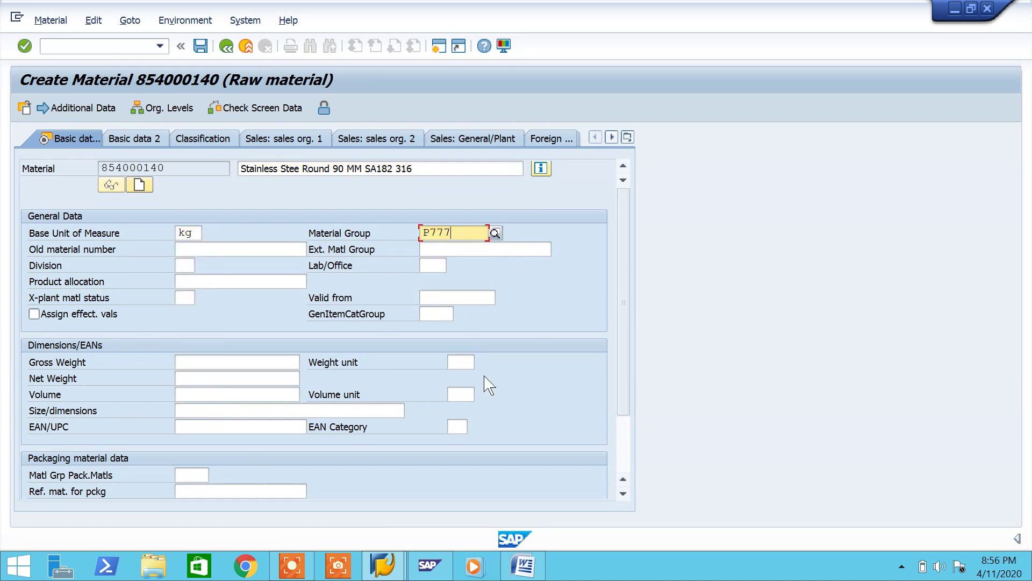
left_click(460, 361)
key("Down")
key("Down")
key("Return")
key("Return")
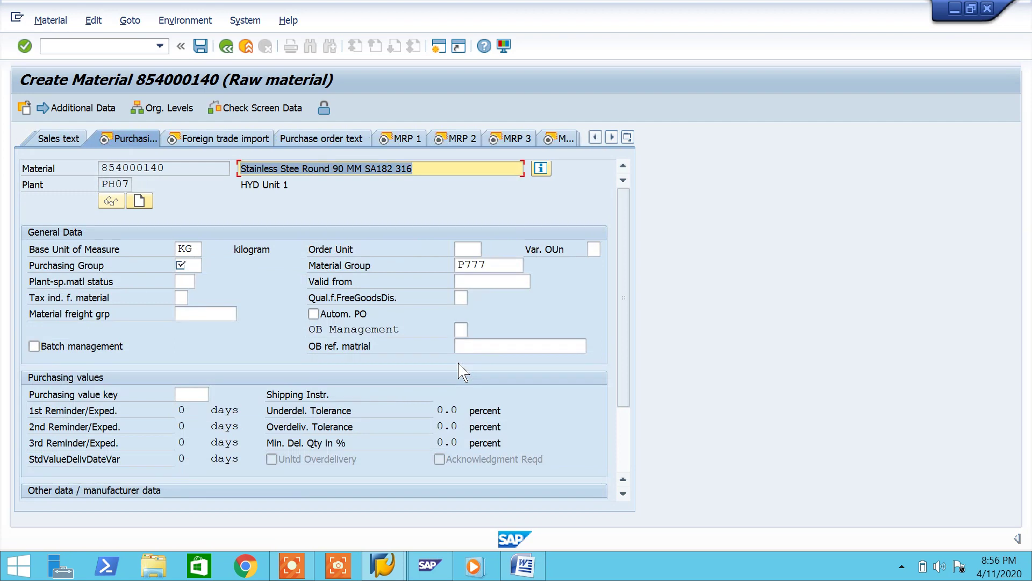
Set purchasing group P77 and tax indicator 0, and tick Automatic PO
left_click(188, 270)
type("P77")
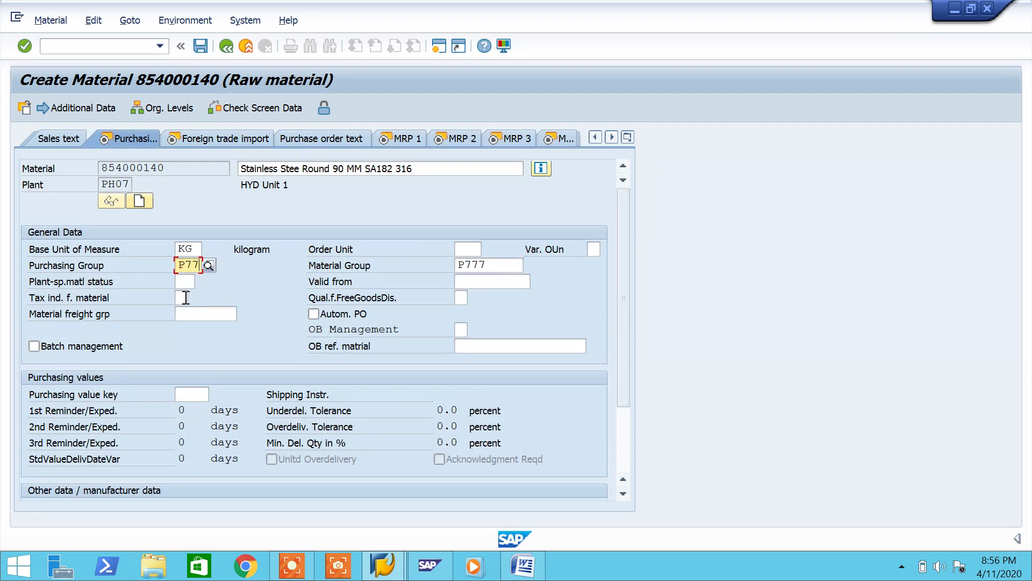
left_click(185, 297)
left_click(186, 297)
key("Down")
key("Return")
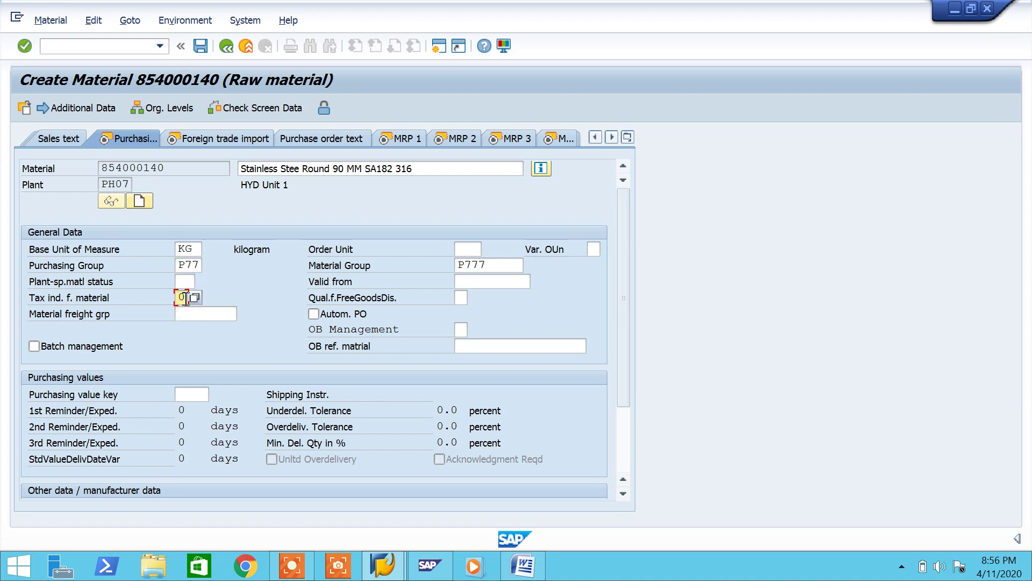
left_click(313, 314)
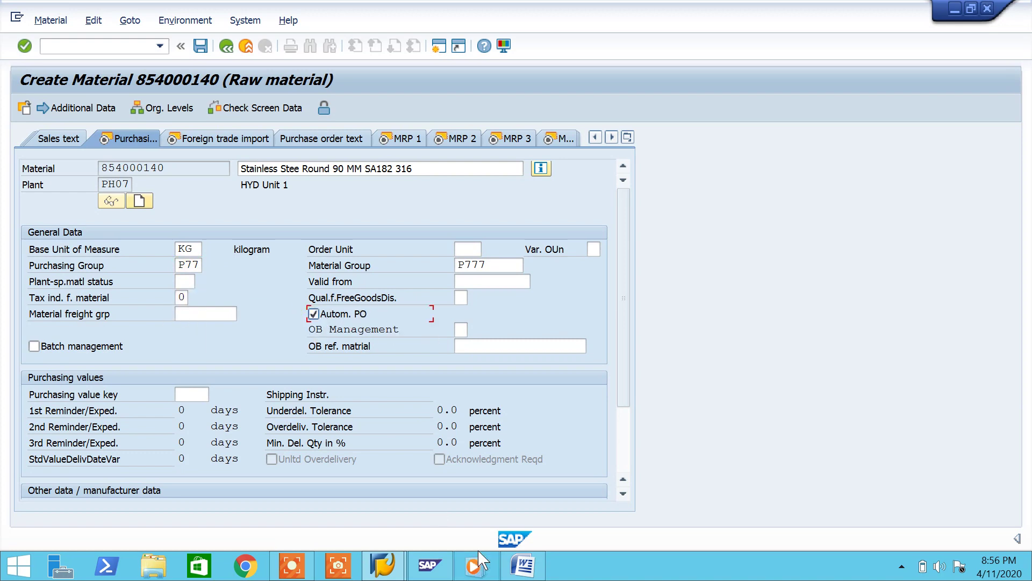
left_click(522, 565)
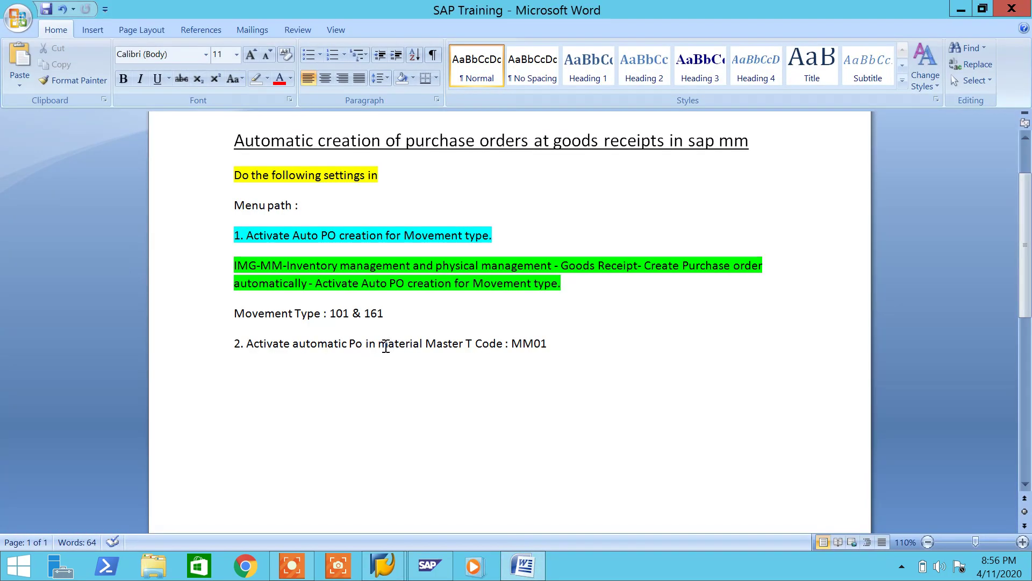
left_click_drag(370, 347, 272, 346)
Pass the foreign trade screen and set MRP type ND with planned delivery time 3
left_click(541, 568)
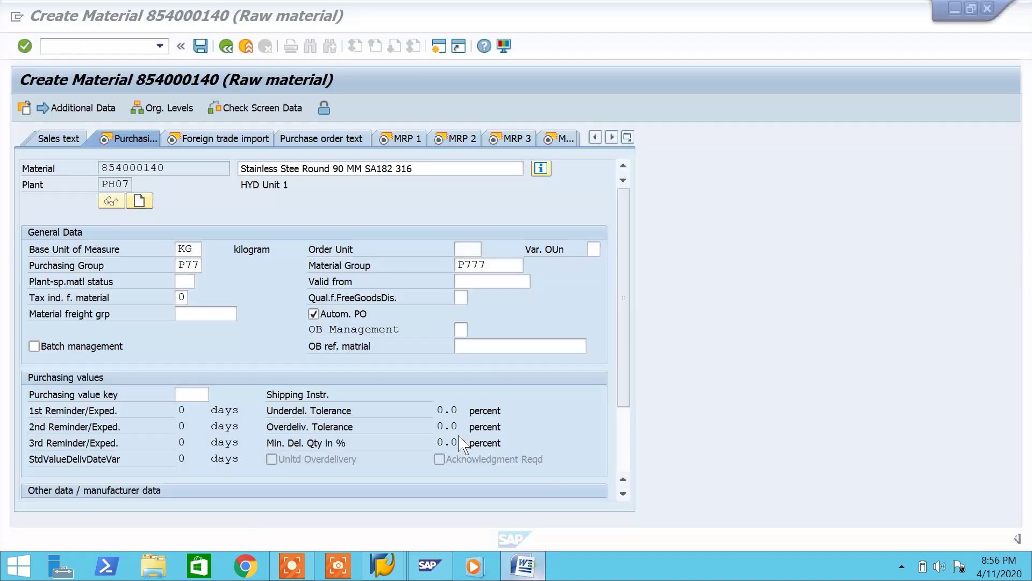
left_click(244, 139)
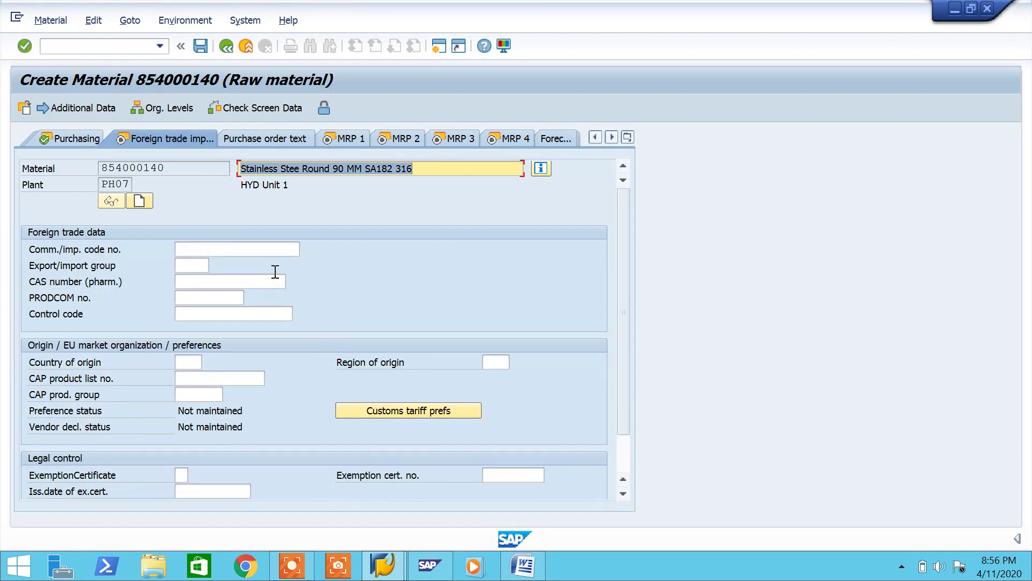
key("Return")
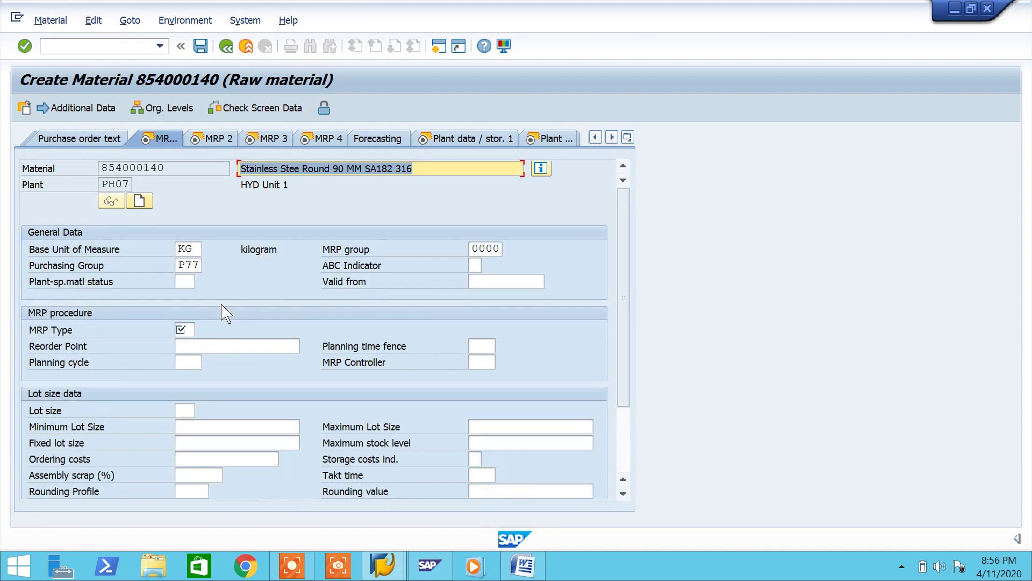
left_click(188, 330)
type("nd")
key("Return")
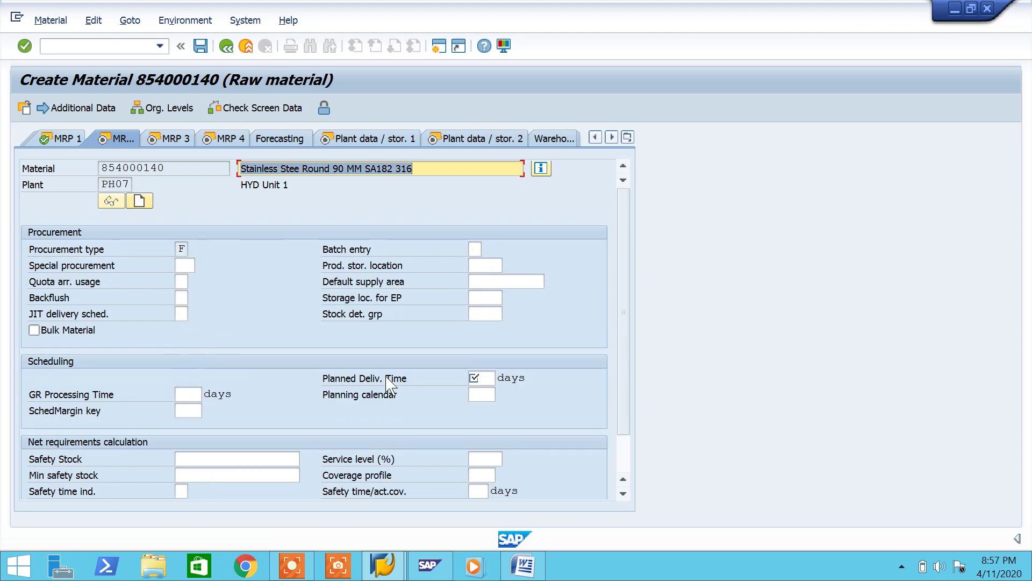
left_click(484, 378)
type("3")
key("Return")
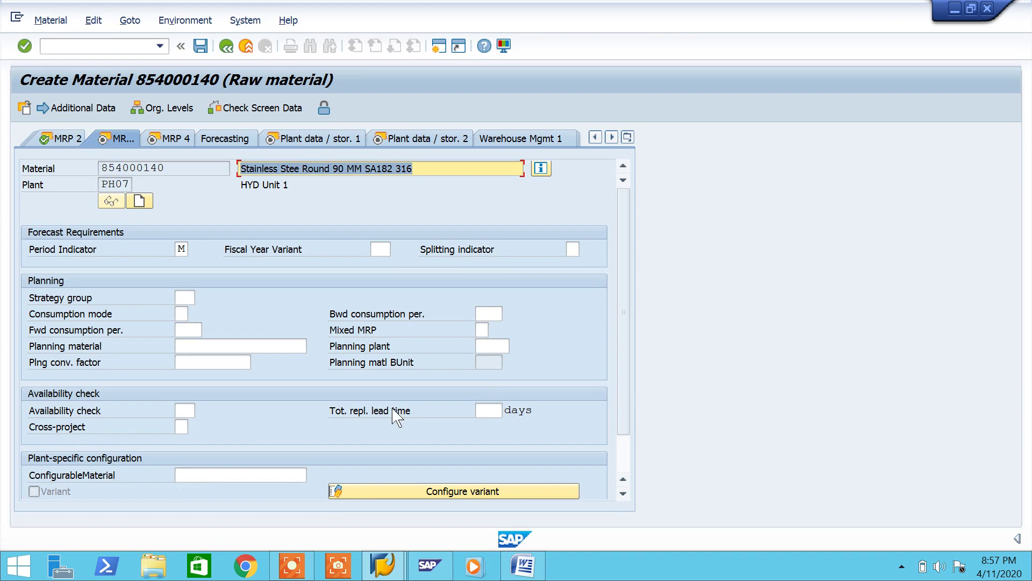
Set availability check 01, valuation class 3000 and moving price 210
left_click(186, 410)
type("01")
key("Return")
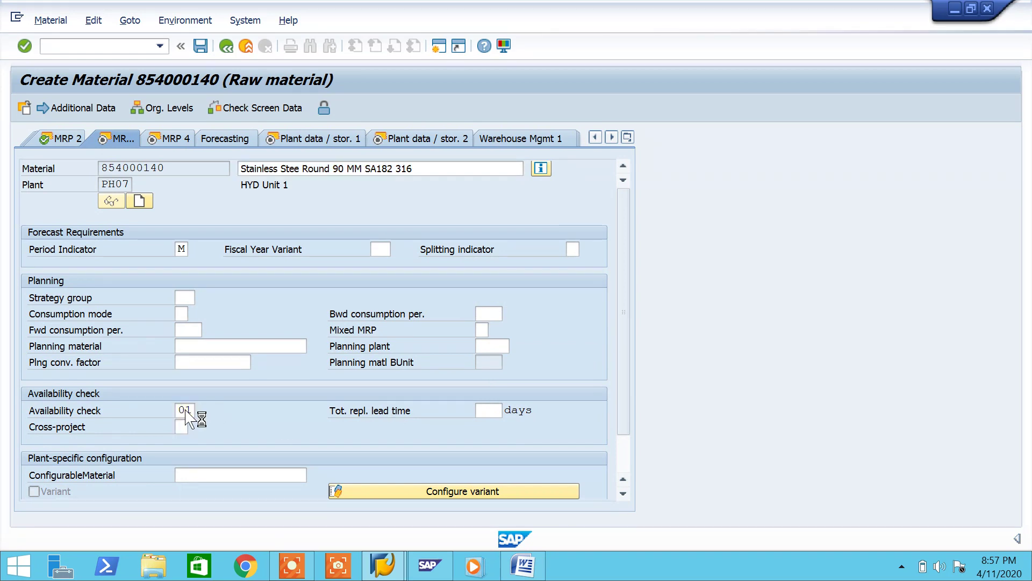
key("Return")
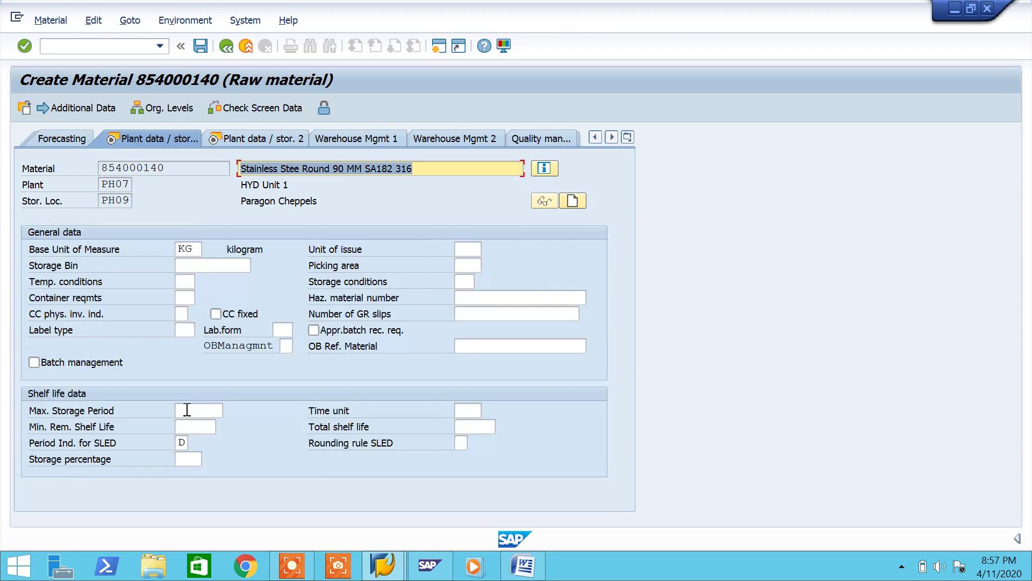
key("Return")
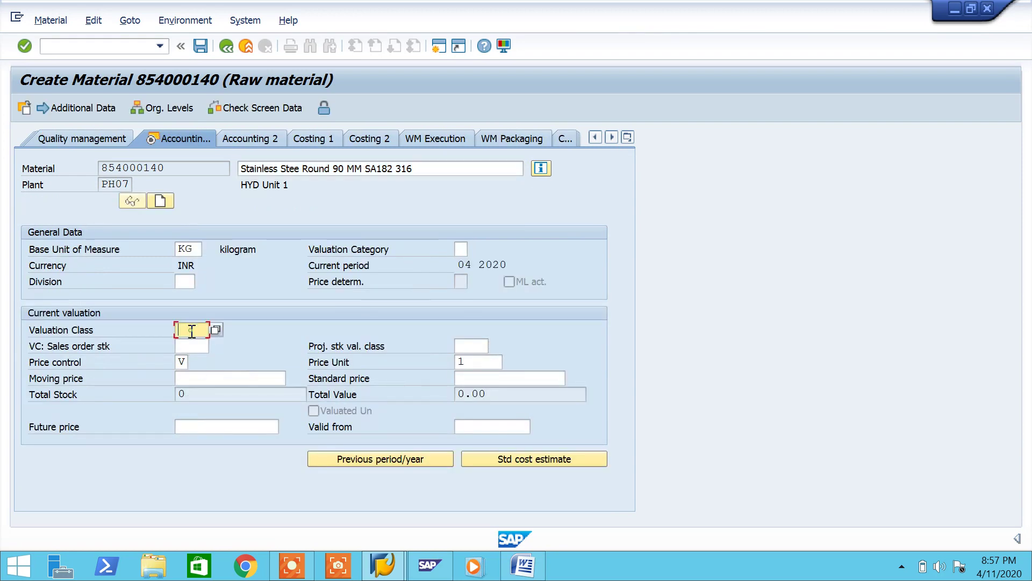
type("3000")
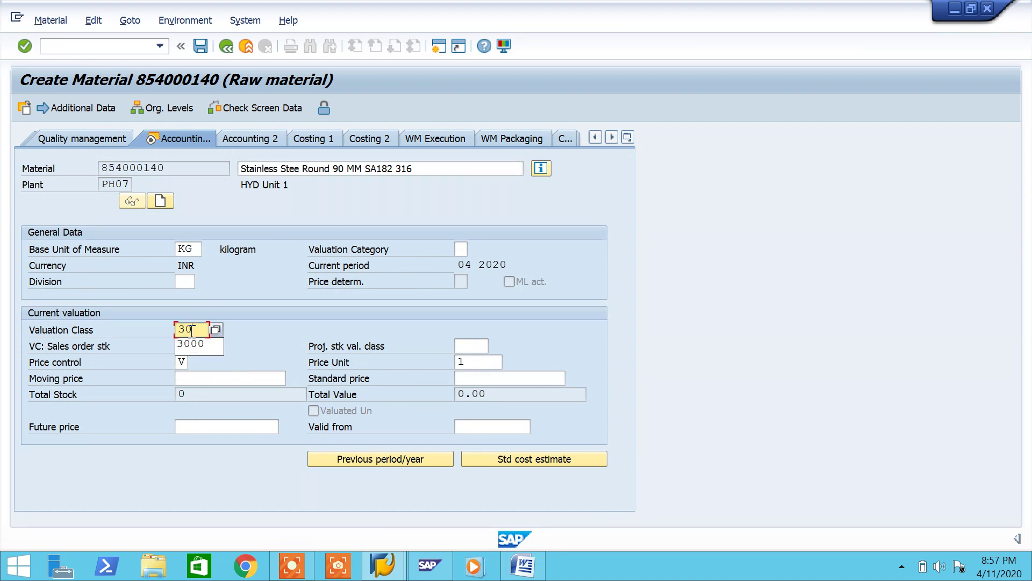
left_click(217, 379)
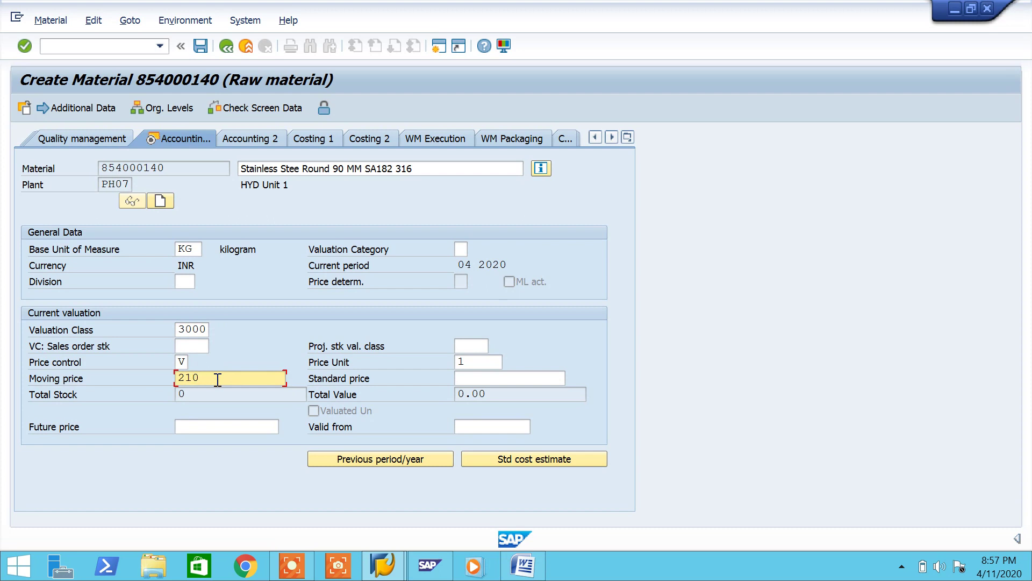
key("Return")
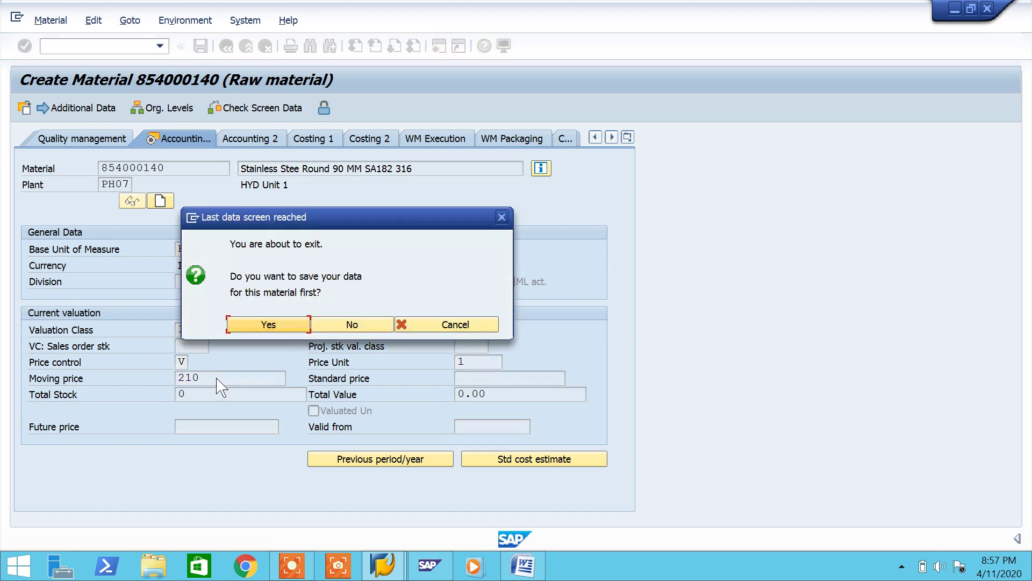
Confirm Yes to save material 854000140
left_click(303, 326)
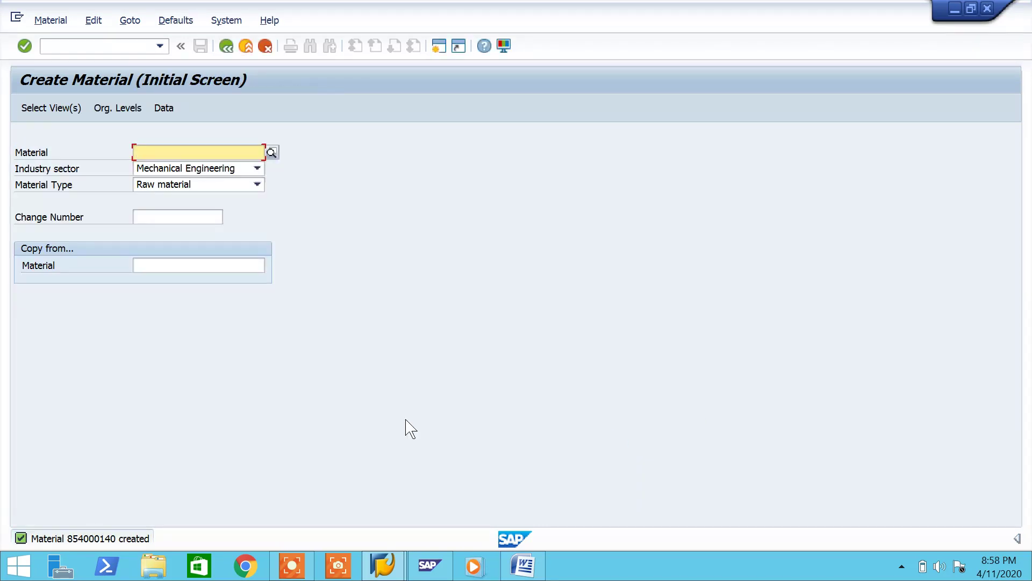
Copy 'Material 854000140' from the creation message details and return to the Word notes
left_click(87, 541)
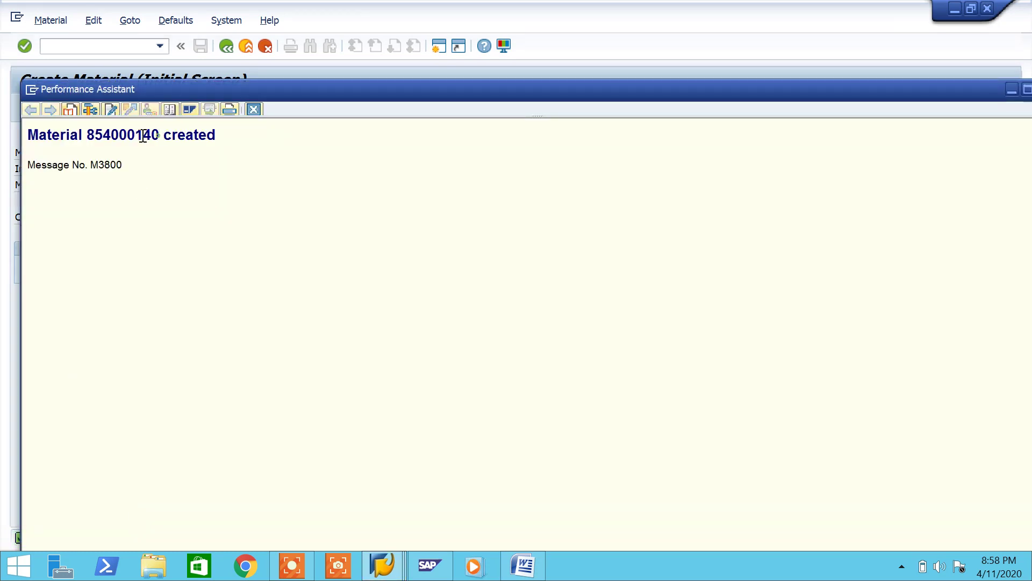
left_click_drag(160, 135, 43, 105)
key("ctrl+c")
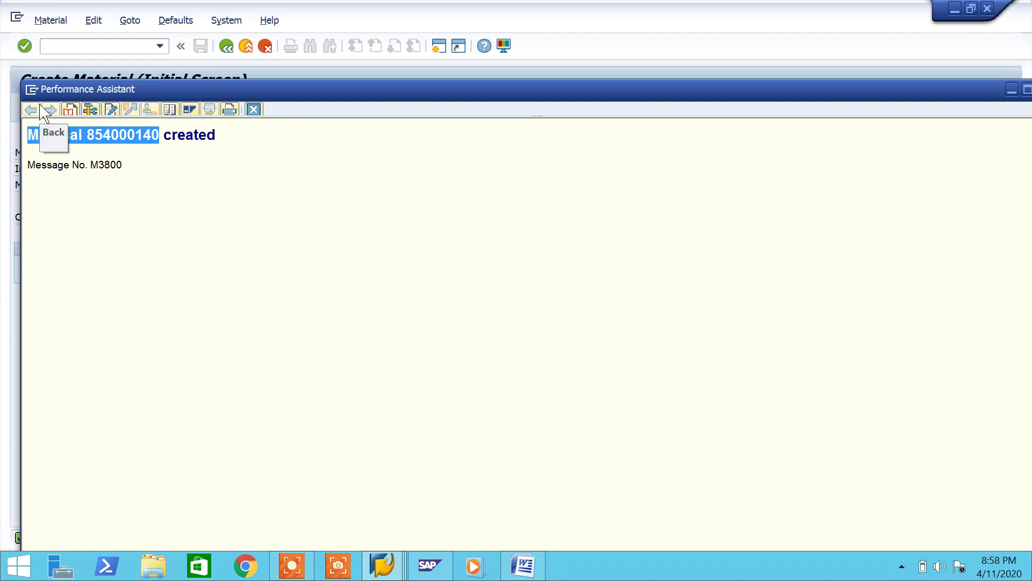
left_click(532, 568)
left_click(435, 426)
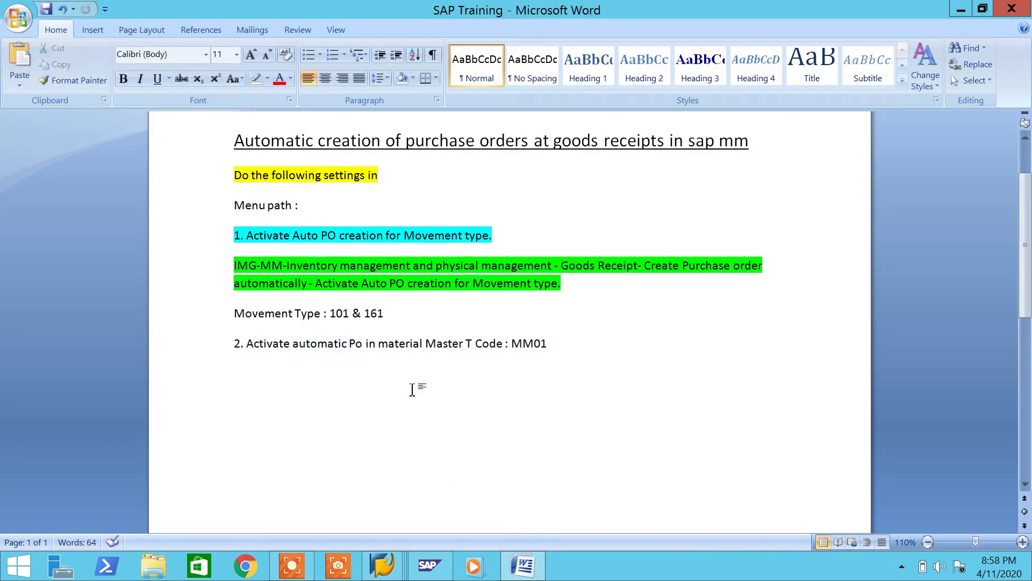
Paste the material number matching document formatting and highlight step 2 in turquoise
key("ctrl+v")
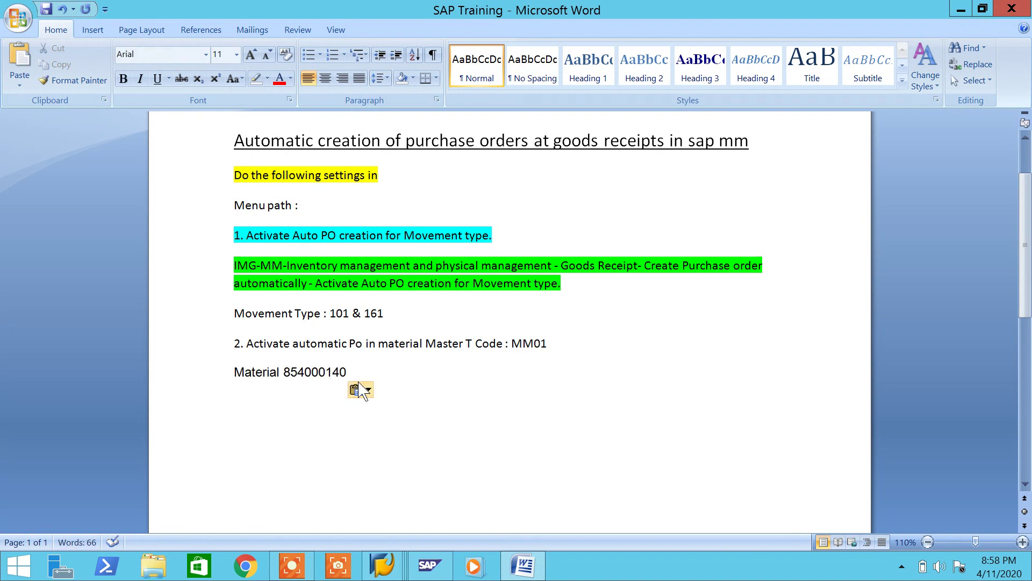
left_click(362, 391)
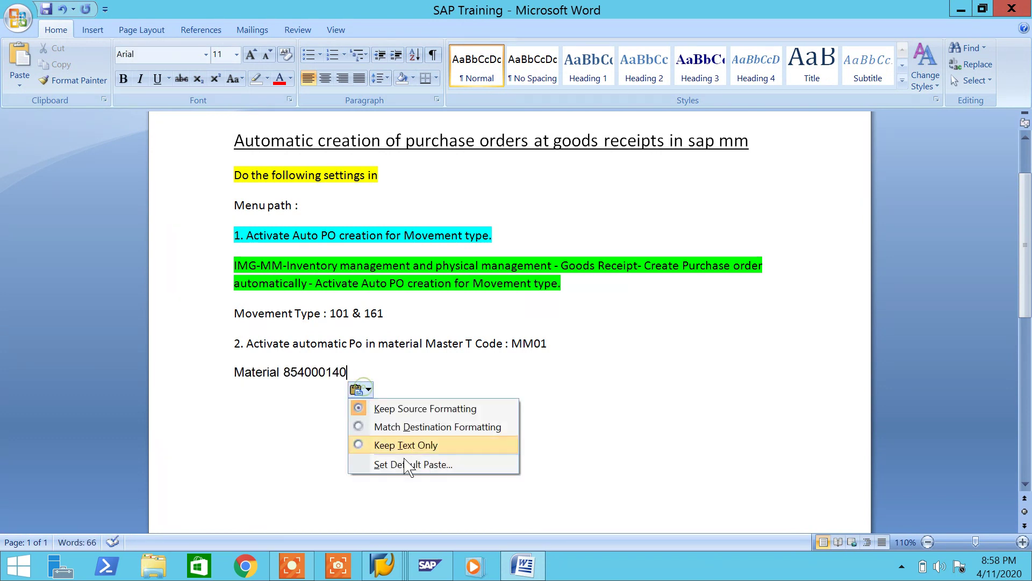
left_click(399, 427)
left_click_drag(559, 344, 229, 352)
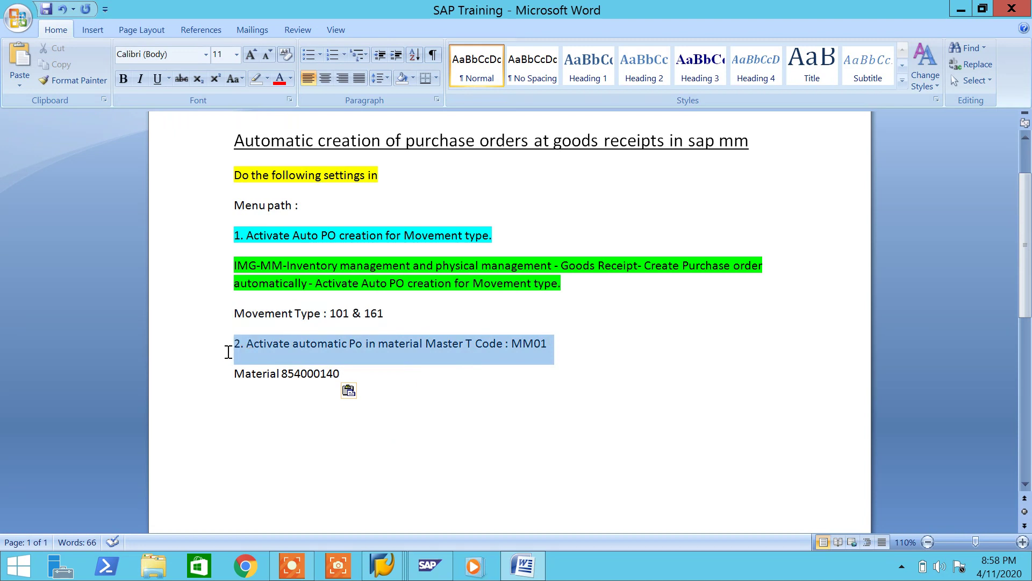
left_click(268, 78)
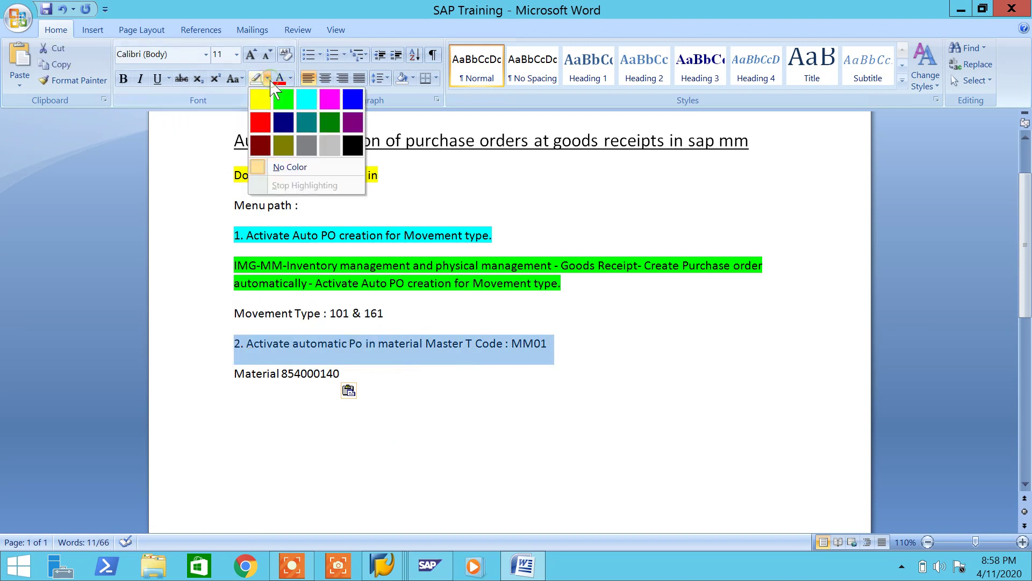
left_click(305, 101)
left_click(346, 414)
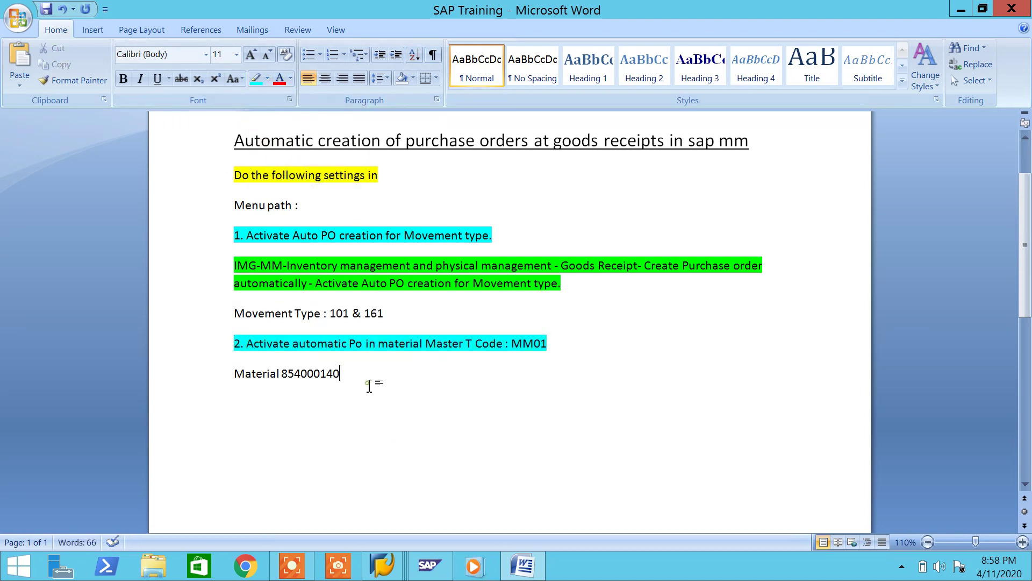
Add turquoise-highlighted '3. Activate automatic Po in Vendor Master T Code : XK01' and save
key("Return")
type("3.")
type(" Cr")
type("ea")
key("BackSpace")
key("BackSpace")
type("Activate auto")
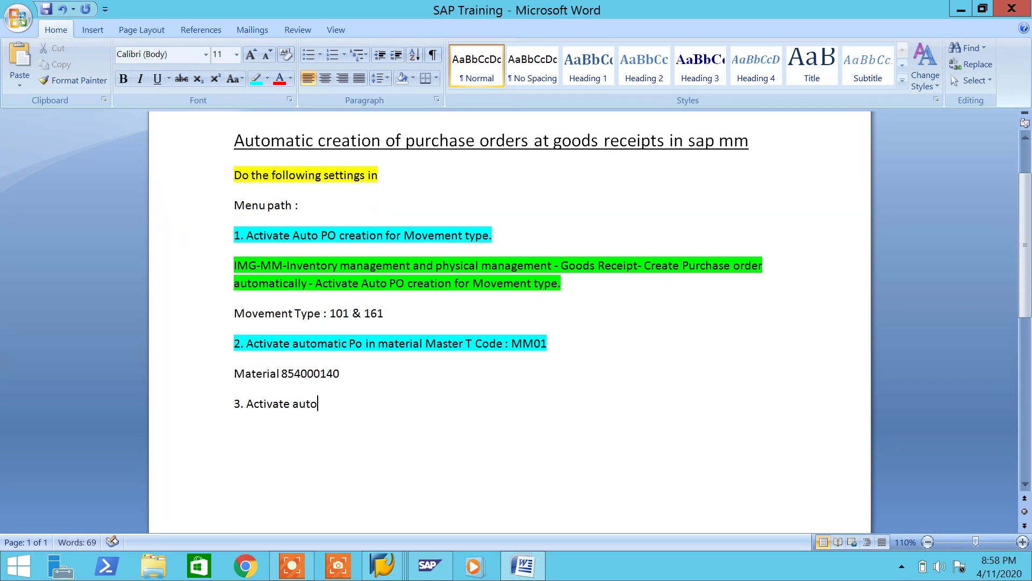
type("matic pi")
key("BackSpace")
key("BackSpace")
type("Po in Vendor")
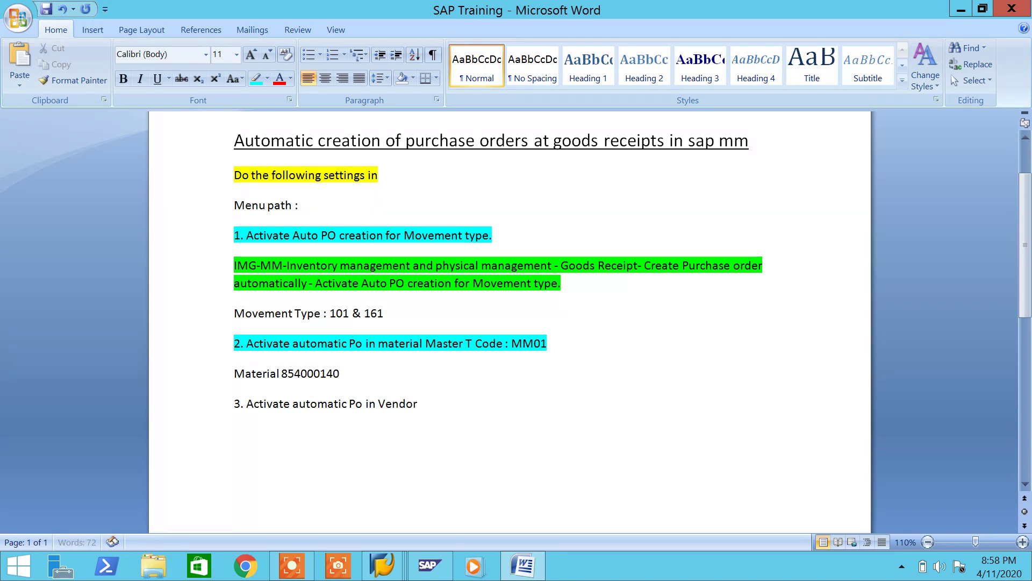
type(" Master T Code :n")
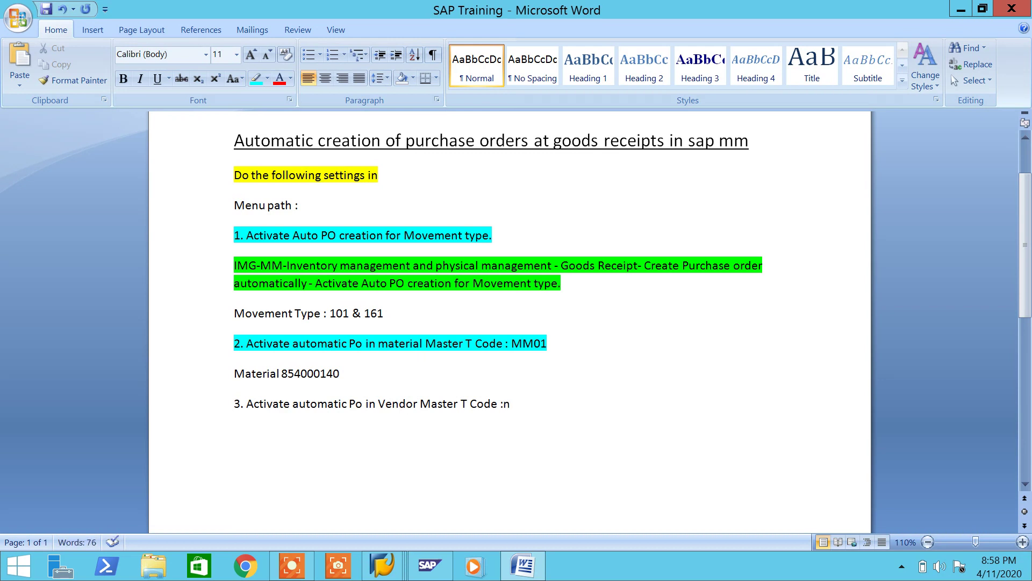
key("BackSpace")
type("XK01")
left_click_drag(535, 414, 240, 405)
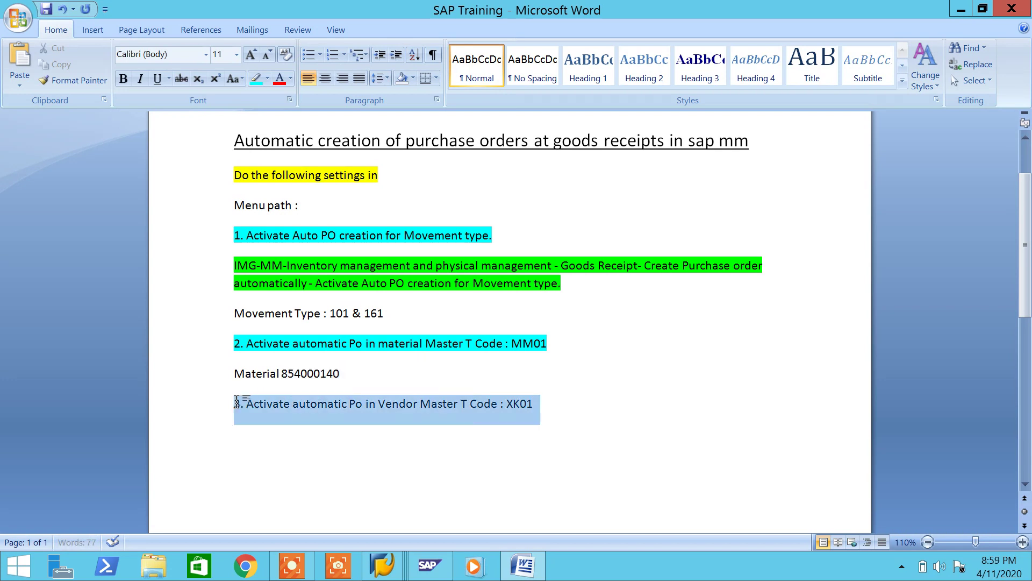
left_click(255, 79)
left_click(518, 486)
key("ctrl+s")
left_click(533, 565)
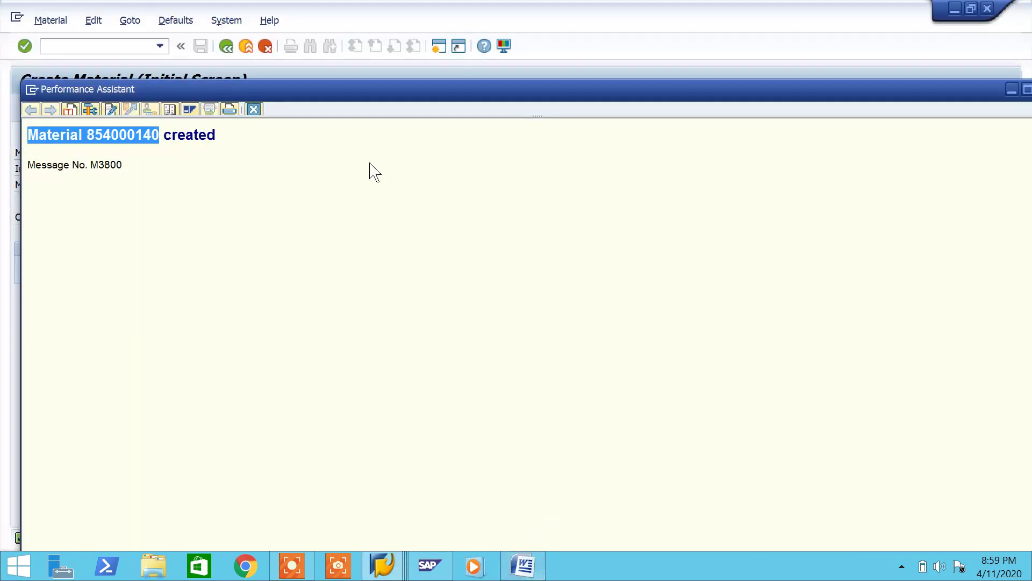
Start XK01 (/nxk01) with company code 7777, purchasing organization 7777 and account group P777
left_click(254, 109)
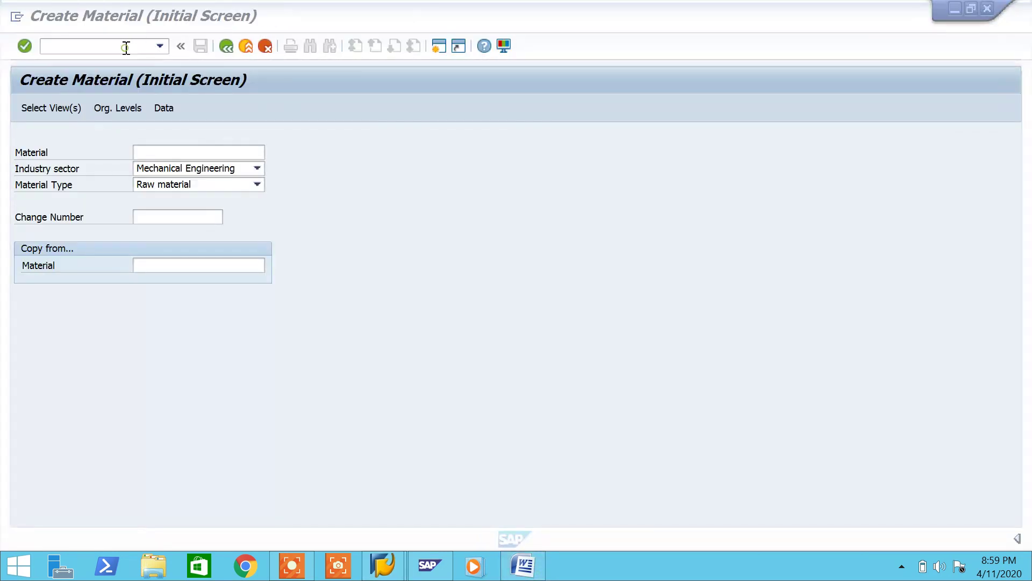
left_click(126, 47)
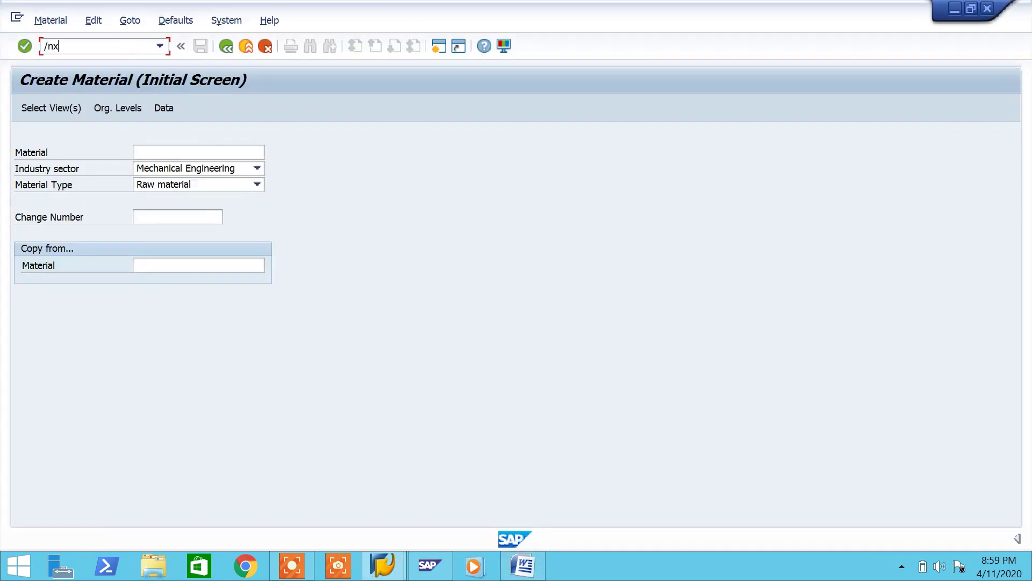
key("Return")
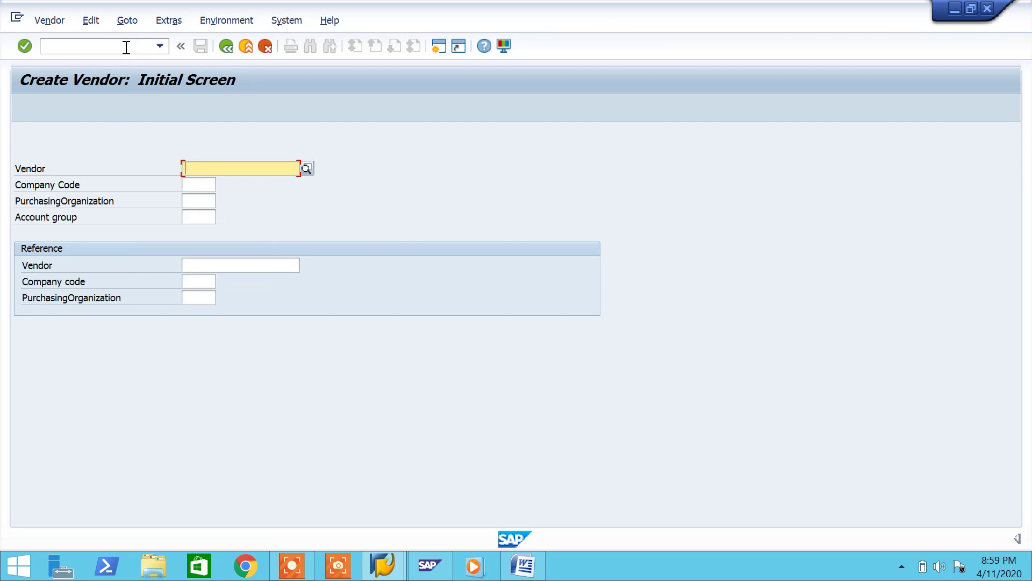
left_click(209, 181)
key("Down")
key("Return")
key("Tab")
key("Down")
key("Return")
key("Tab")
key("Down")
key("Return")
key("Return")
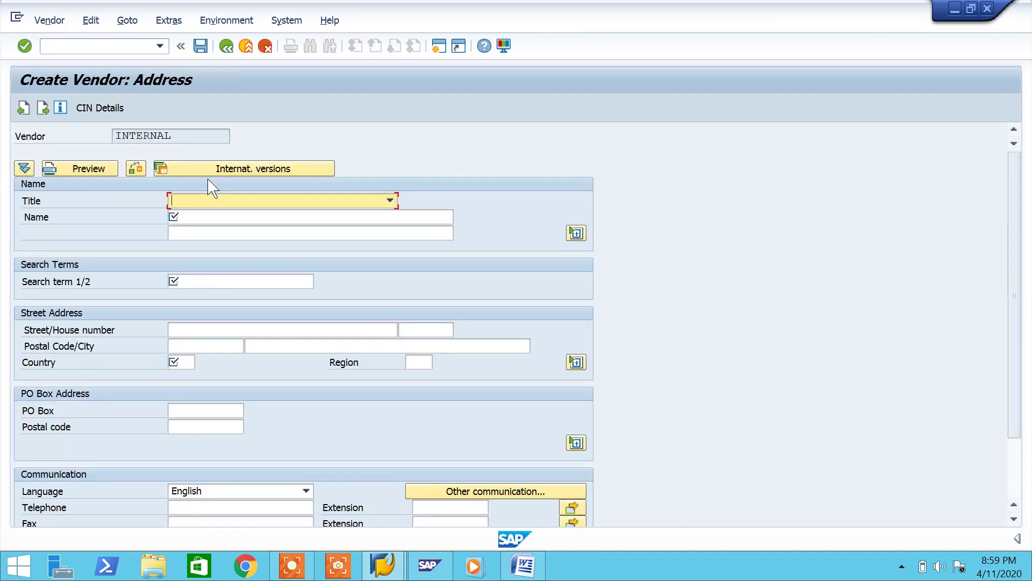
Enter title Company, name Santro Steel, search term Santro, and the street and house number
key("Down")
left_click(215, 219)
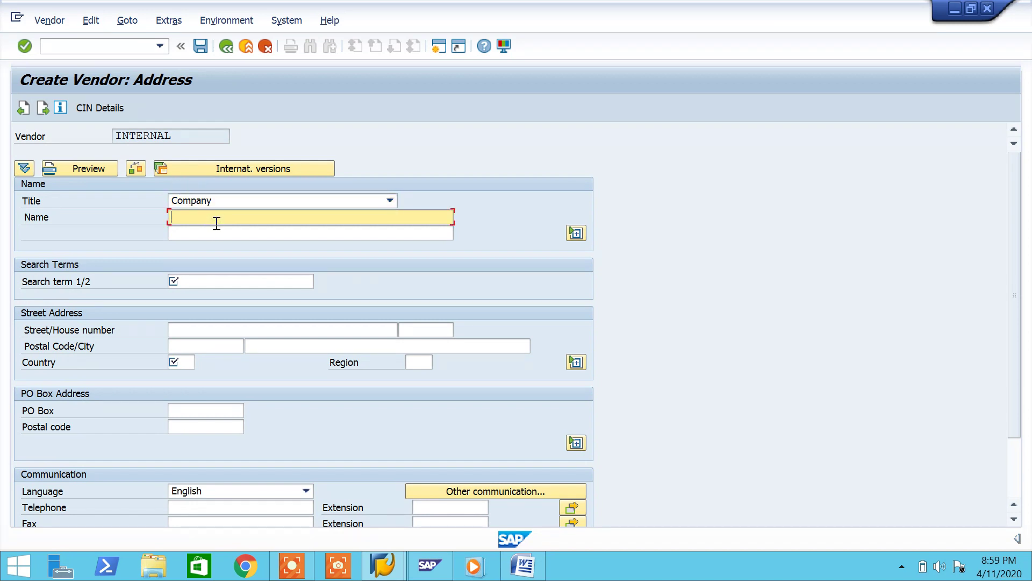
type("S")
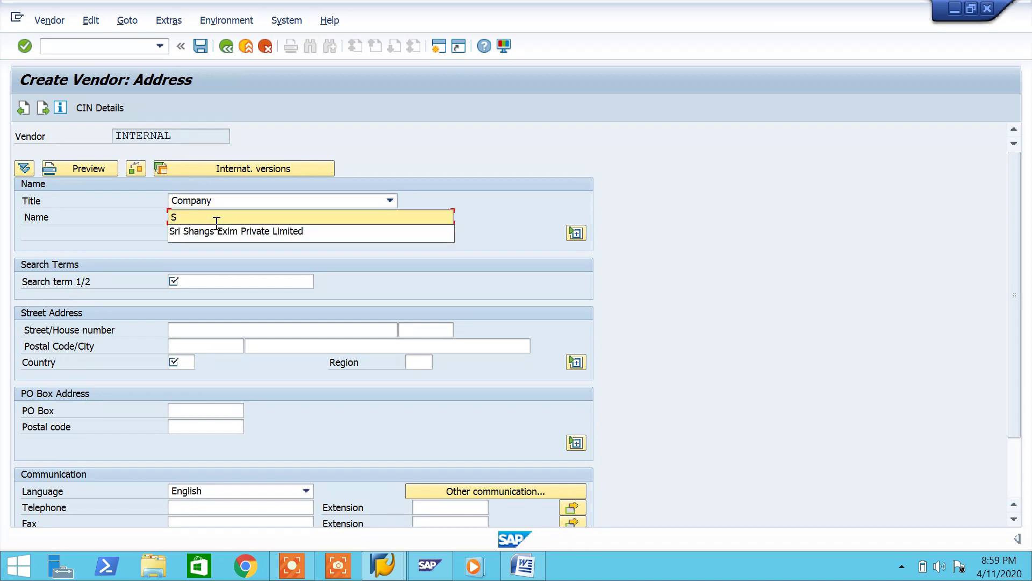
type("antro Steel")
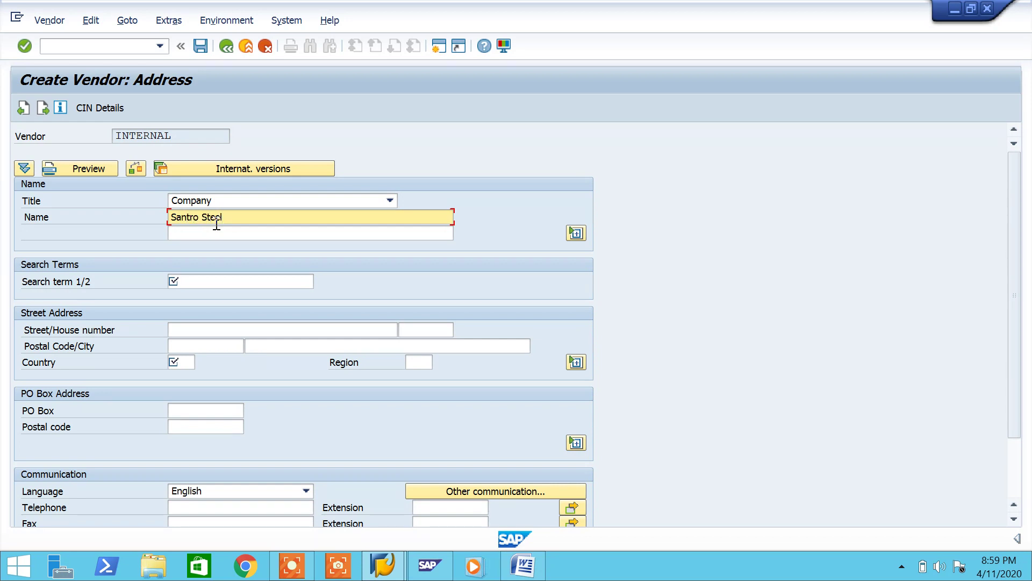
left_click(240, 283)
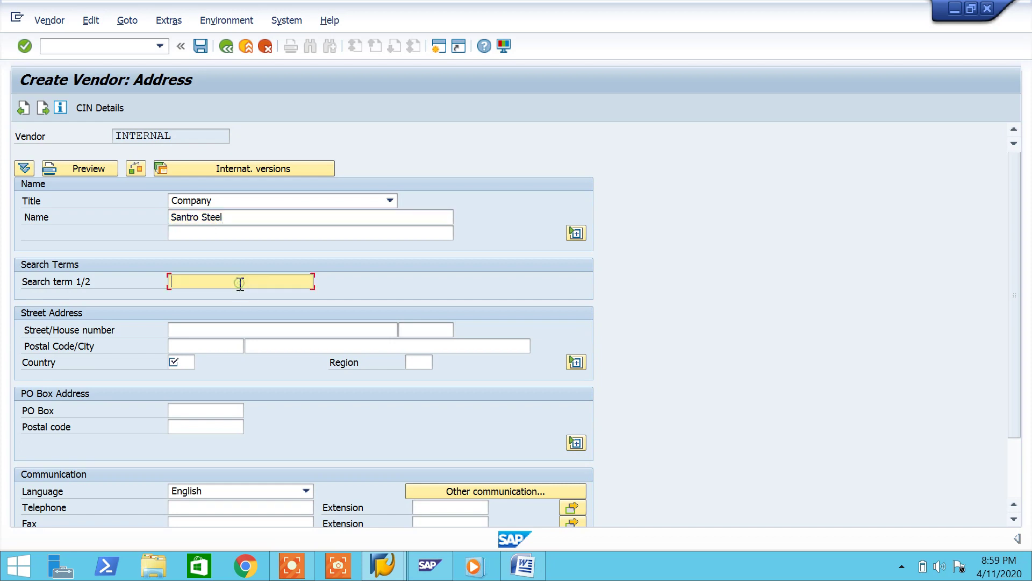
type("Santro")
left_click(204, 326)
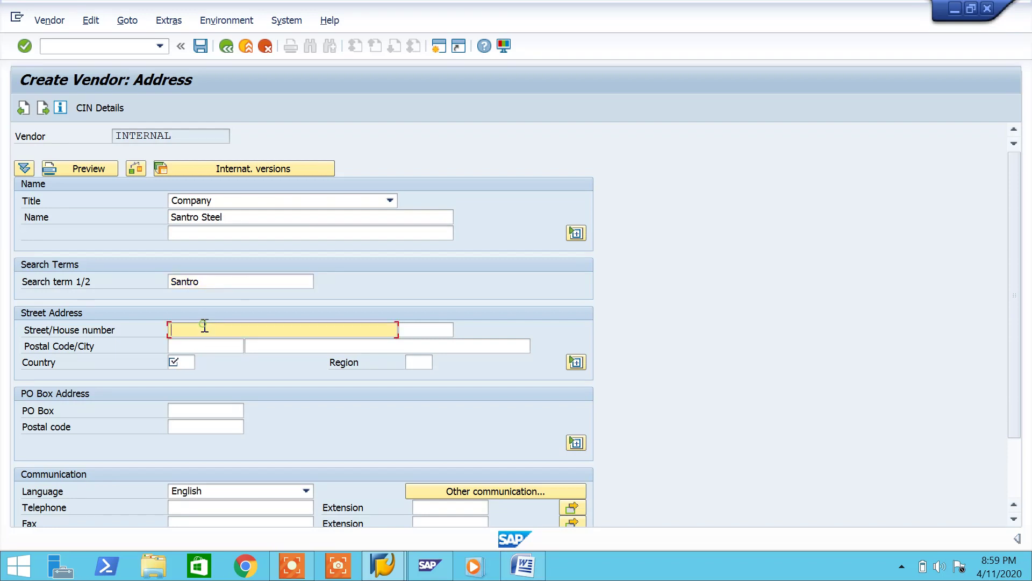
type("Lala Temple Street,Ranigunj")
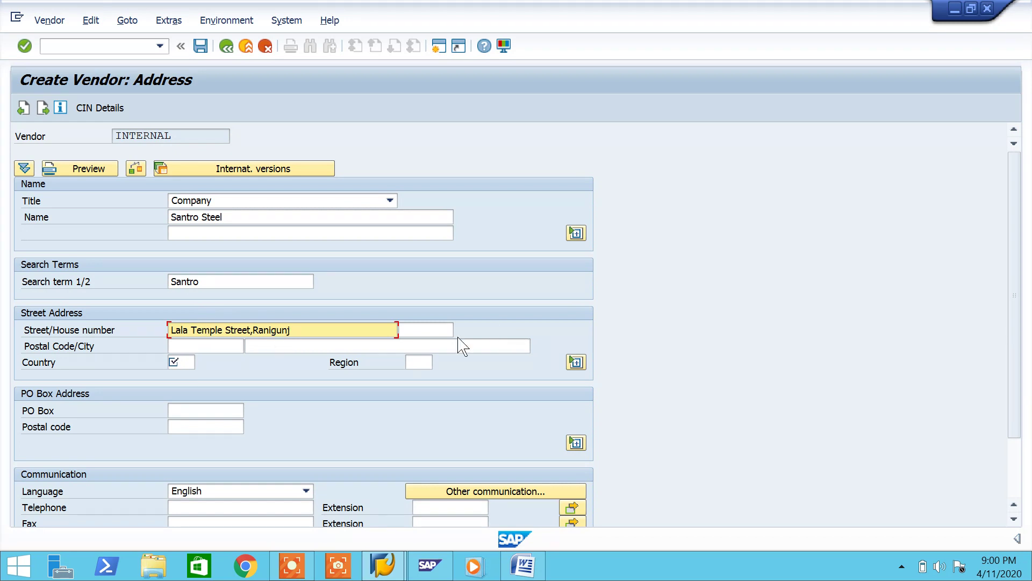
left_click(439, 330)
type("17-1-15/A")
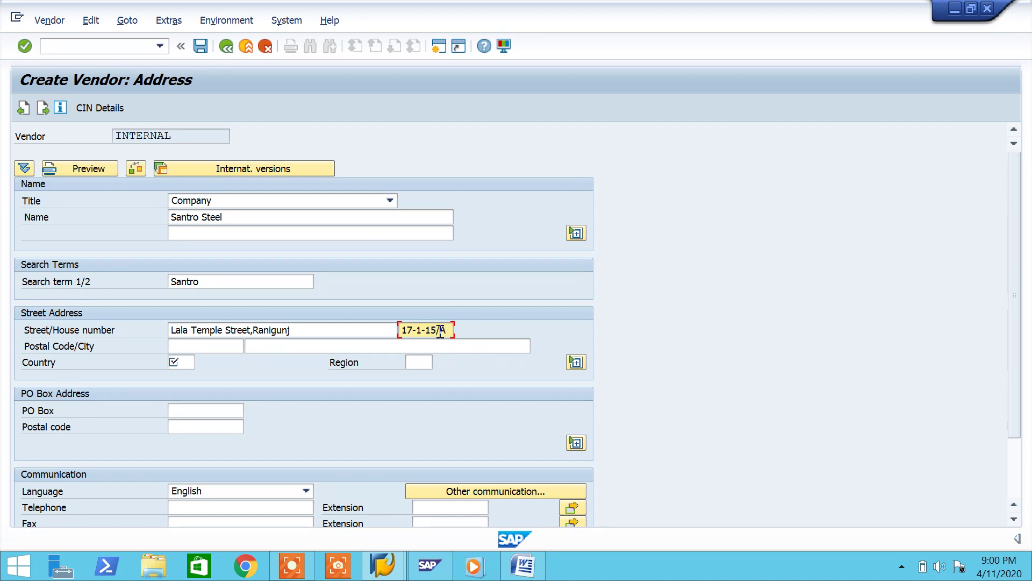
Fill in the postal code, city Secunderabad, country IN and region TS
left_click(207, 342)
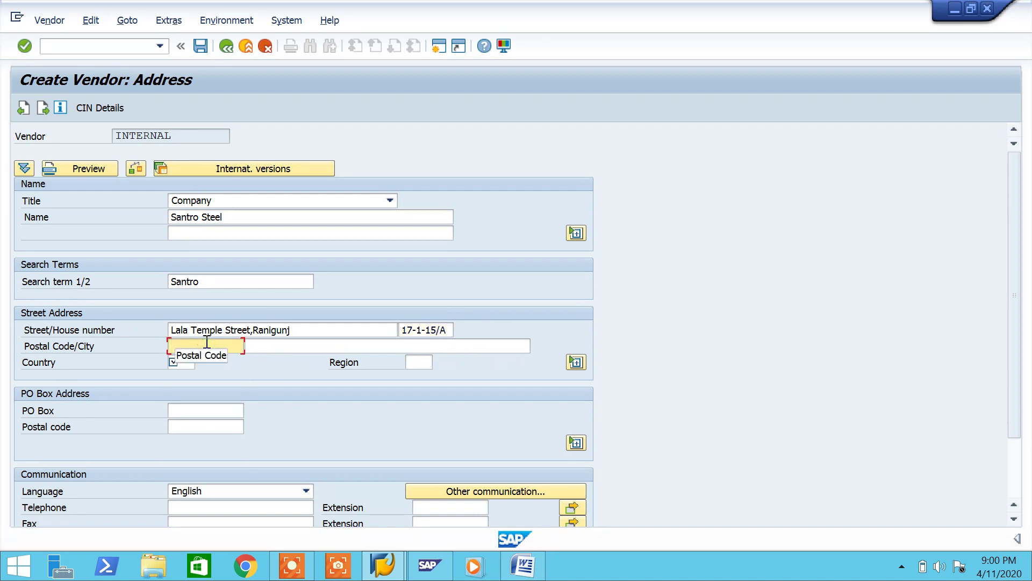
type("5")
key("Down")
key("Down")
key("Down")
key("Down")
key("Down")
key("Down")
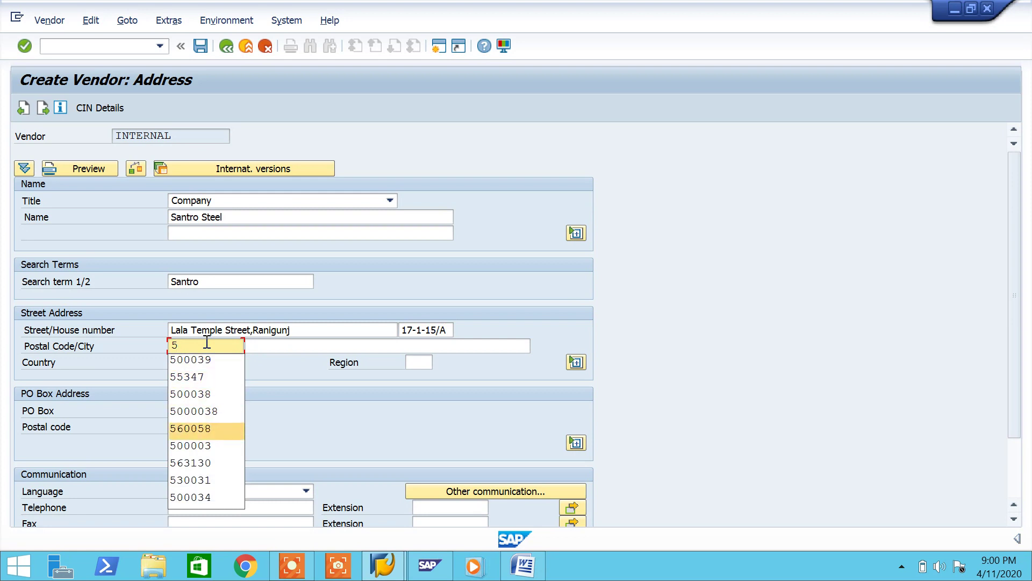
key("Return")
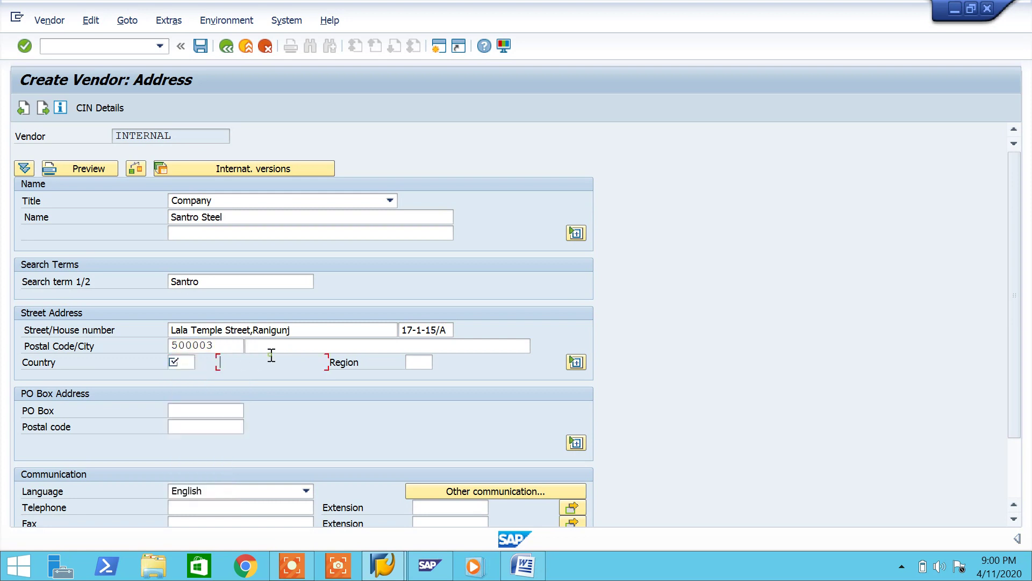
left_click(279, 346)
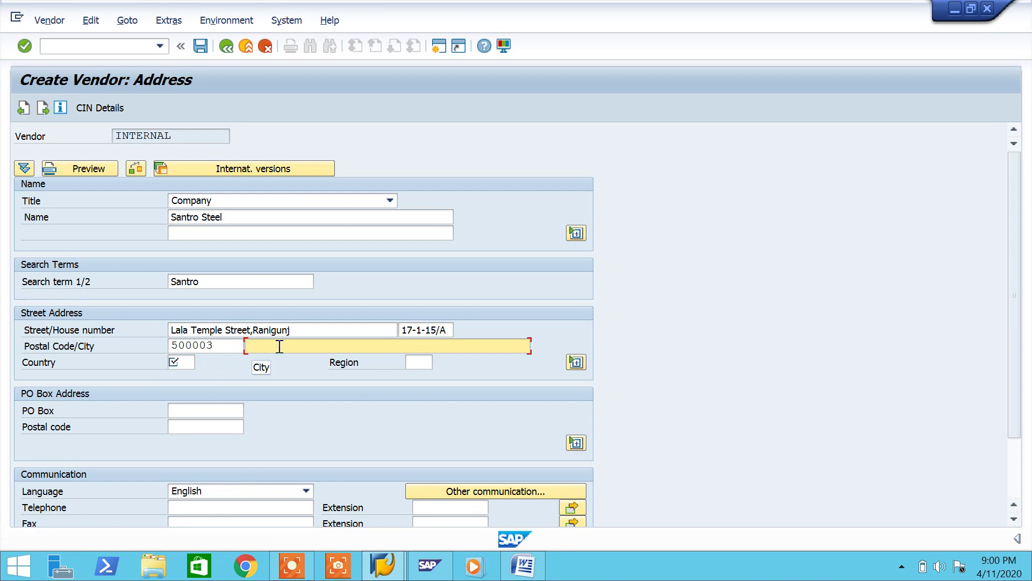
type("Se")
key("Down")
key("Return")
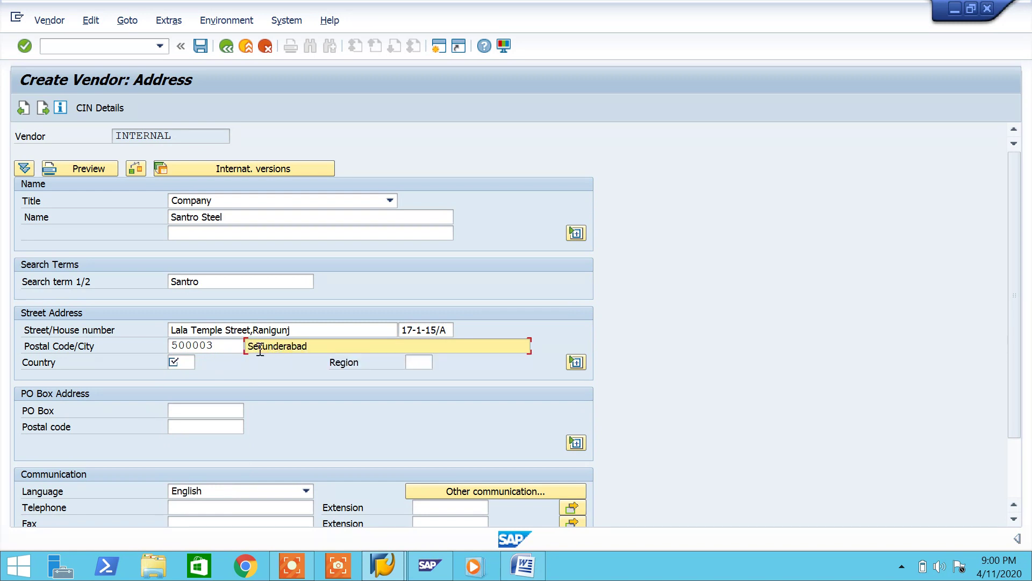
left_click(185, 364)
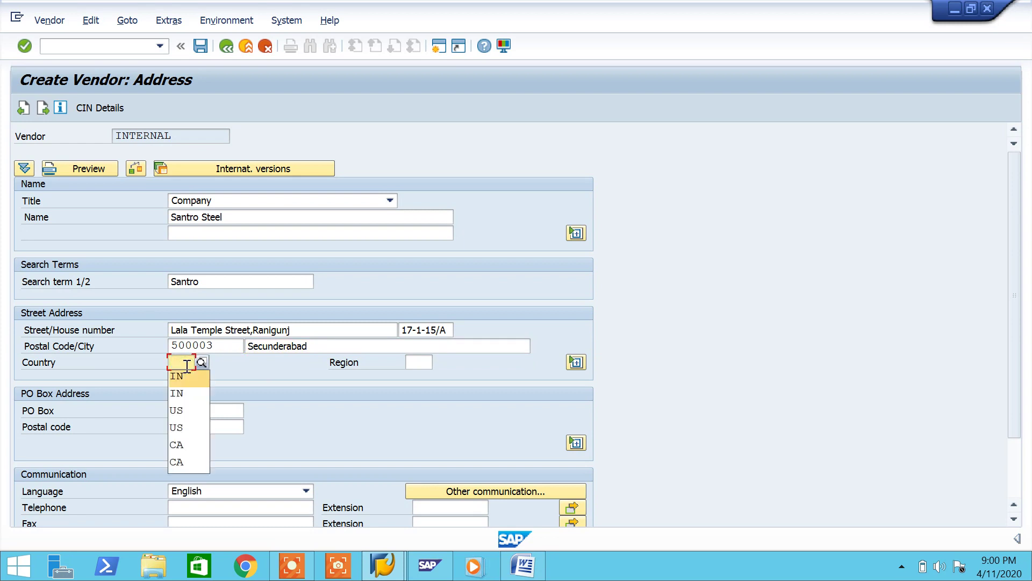
key("Return")
type("`")
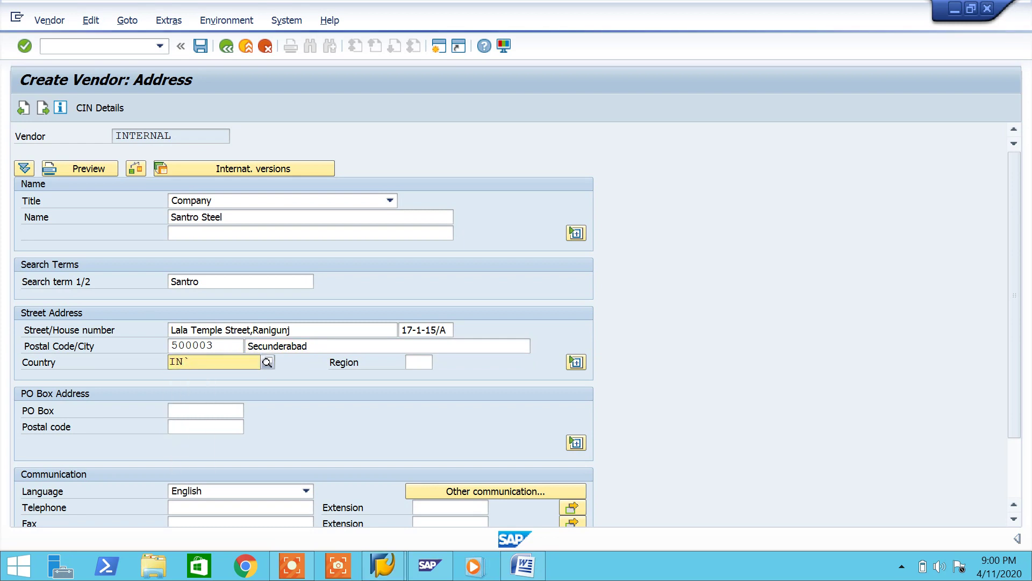
key("Tab")
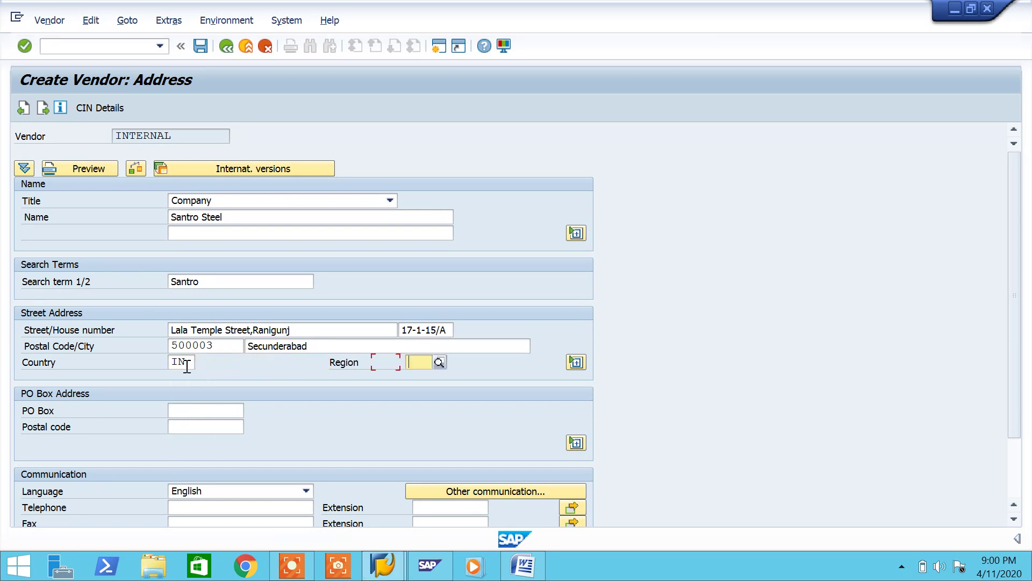
key("Down")
key("Return")
key("Return")
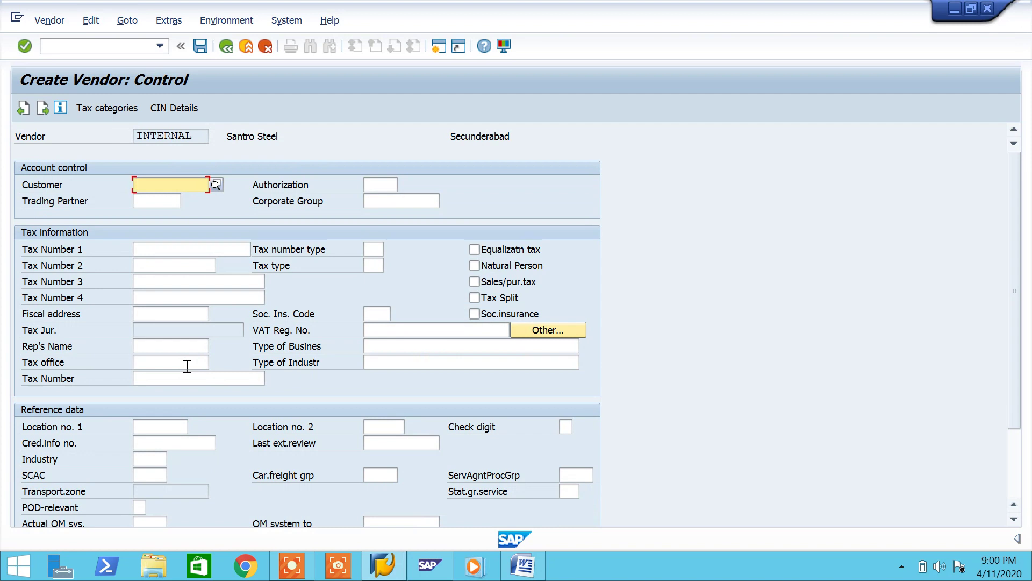
Enter 100000 and cash management group A1 in accounting data, and payment terms 0001
key("Return")
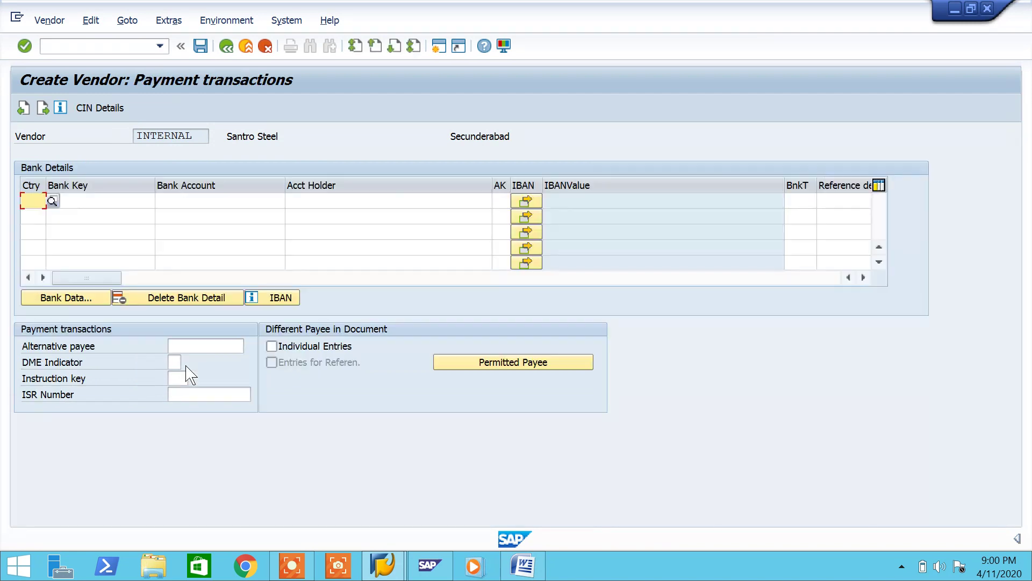
key("Return")
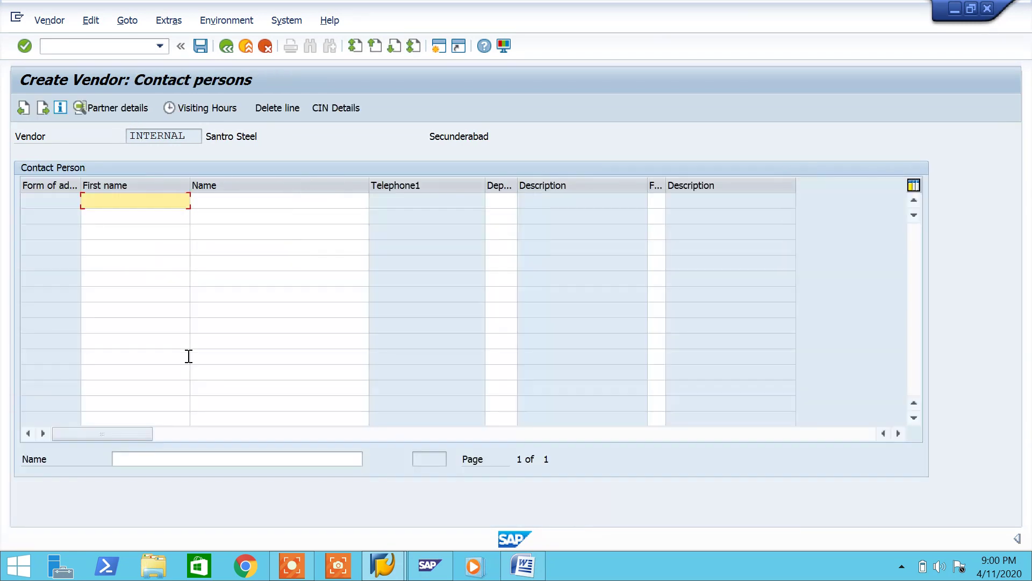
key("Return")
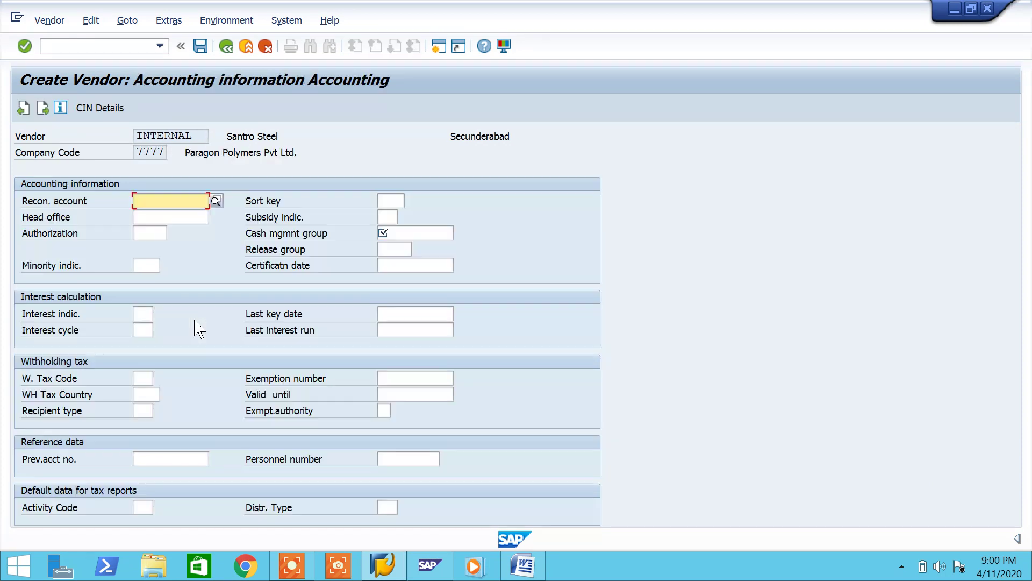
type("100000")
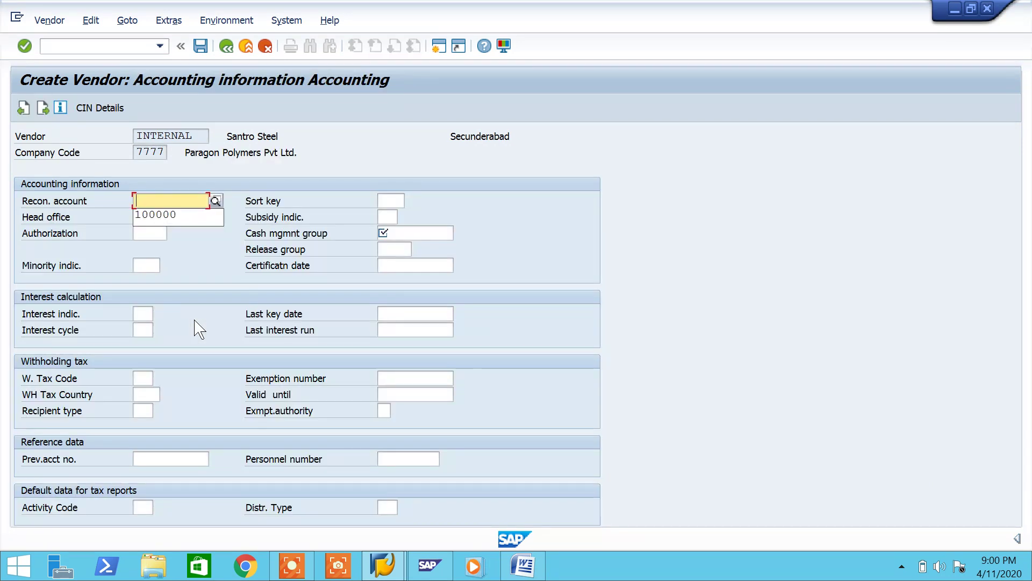
left_click(426, 232)
left_click(425, 247)
key("Return")
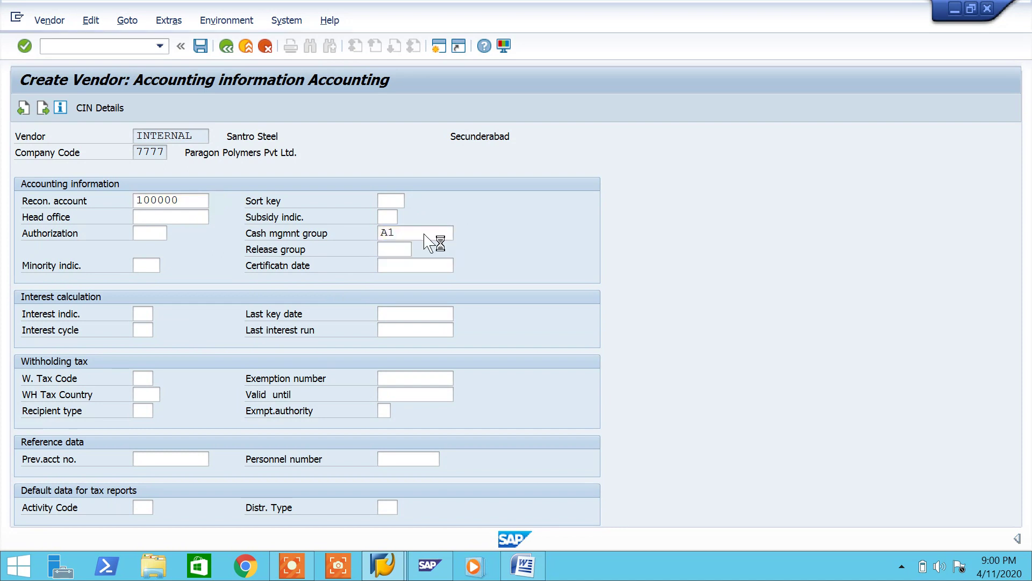
key("Down")
key("Down")
key("Return")
key("Return")
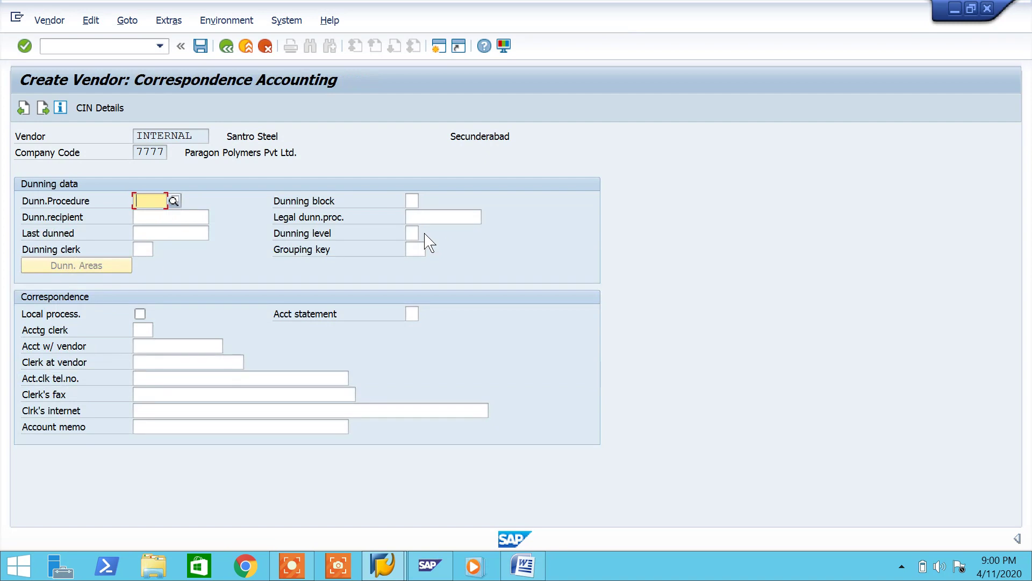
key("Return")
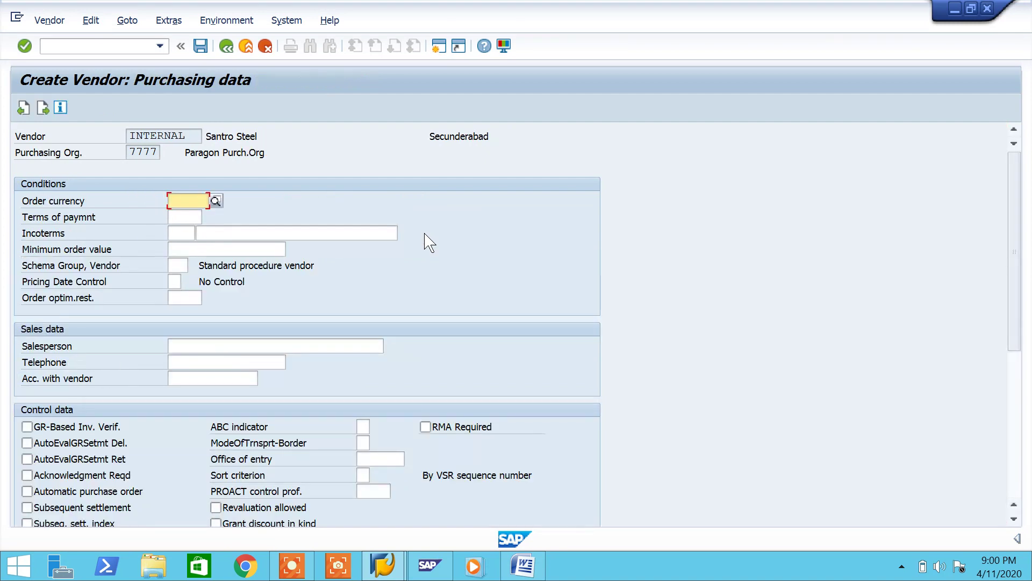
Set purchasing data: INR currency, terms 0001, GR-based invoice verification, acknowledgment, automatic PO
key("Down")
key("Down")
key("Return")
left_click(184, 218)
key("Down")
key("Down")
key("Return")
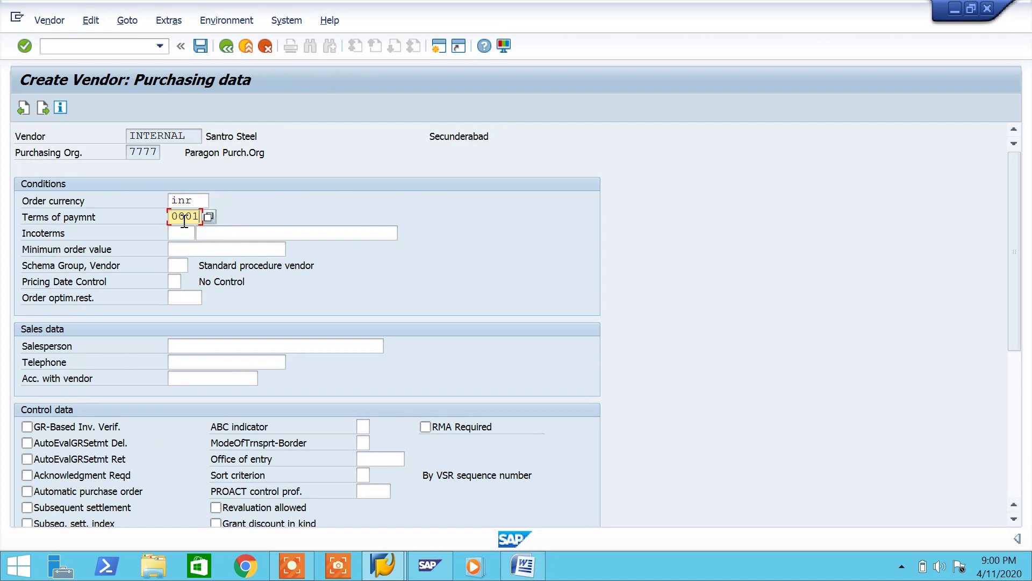
left_click(96, 426)
left_click(94, 475)
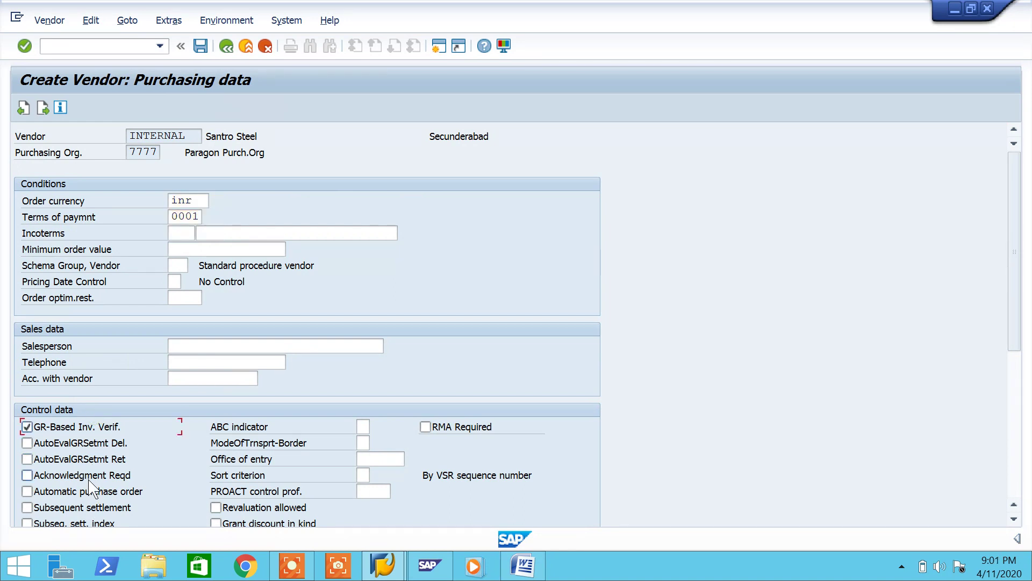
scroll(848, 382, "down", 1)
scroll(849, 382, "down", 2)
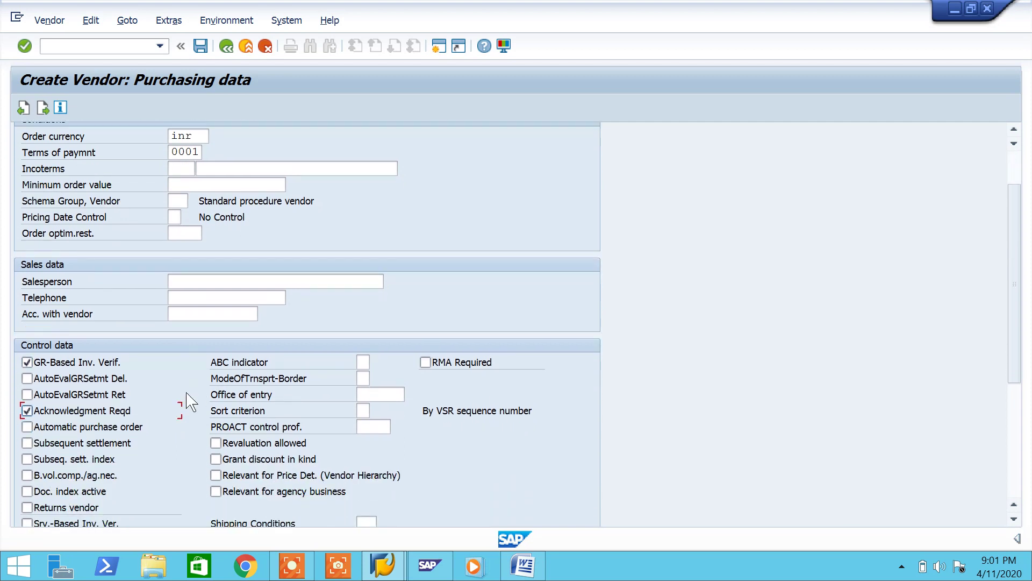
left_click(28, 428)
Mark the 'Vendor Master T Code : XK01' step in the Word notes
left_click(524, 566)
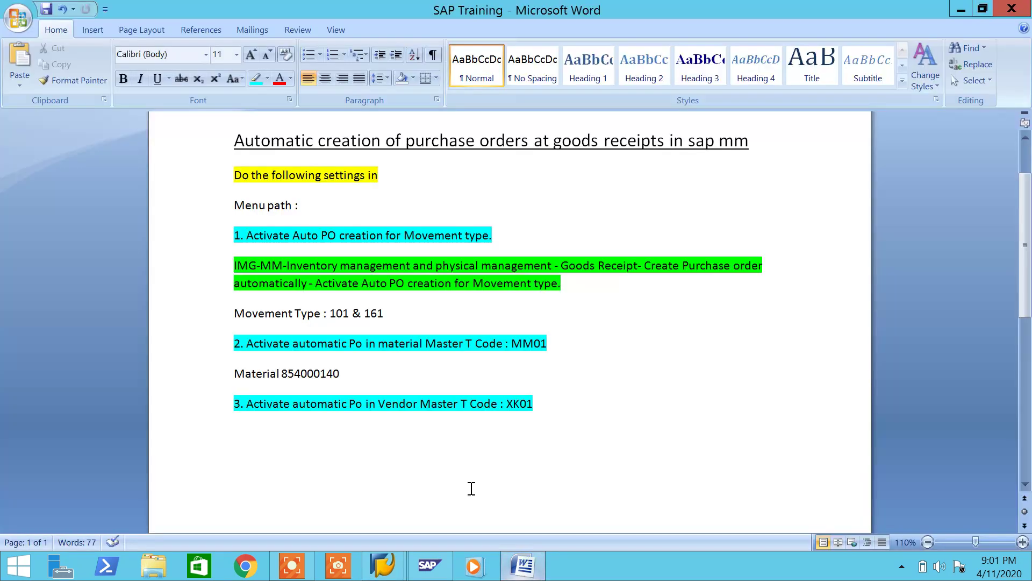
left_click_drag(359, 412, 232, 429)
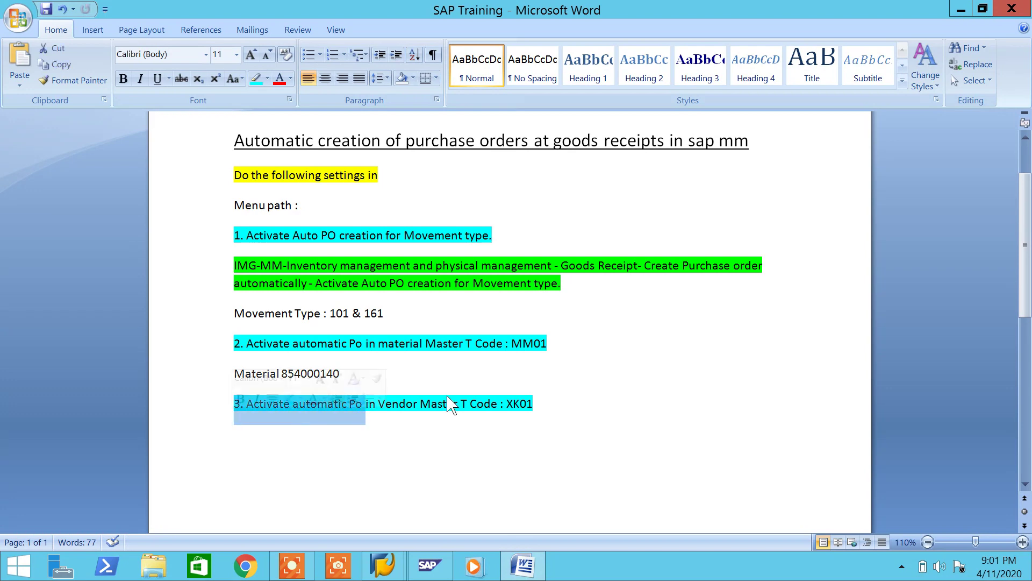
left_click_drag(534, 407, 409, 406)
left_click(524, 564)
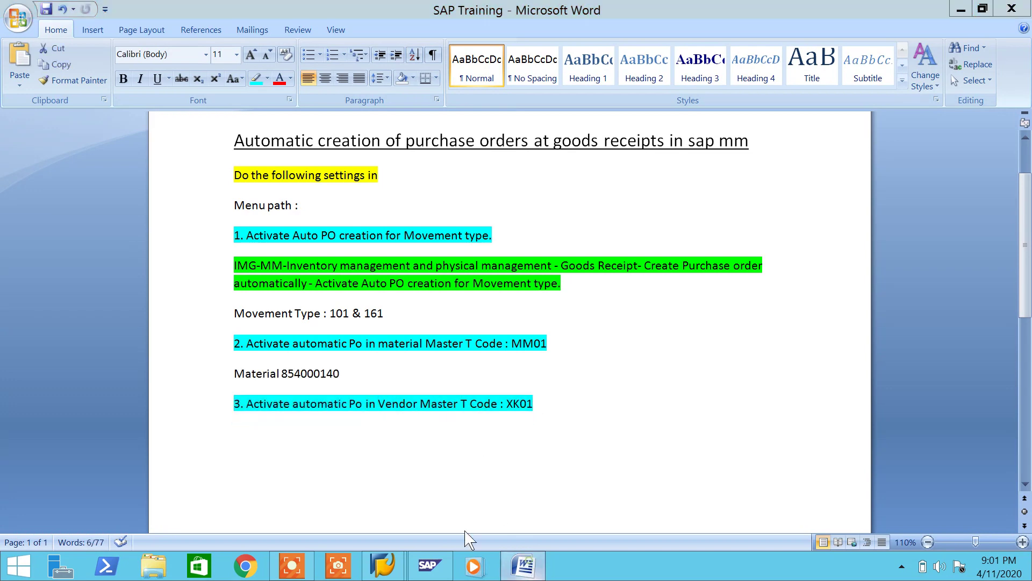
Set the vendor's shipping conditions to 02
scroll(390, 473, "down", 1)
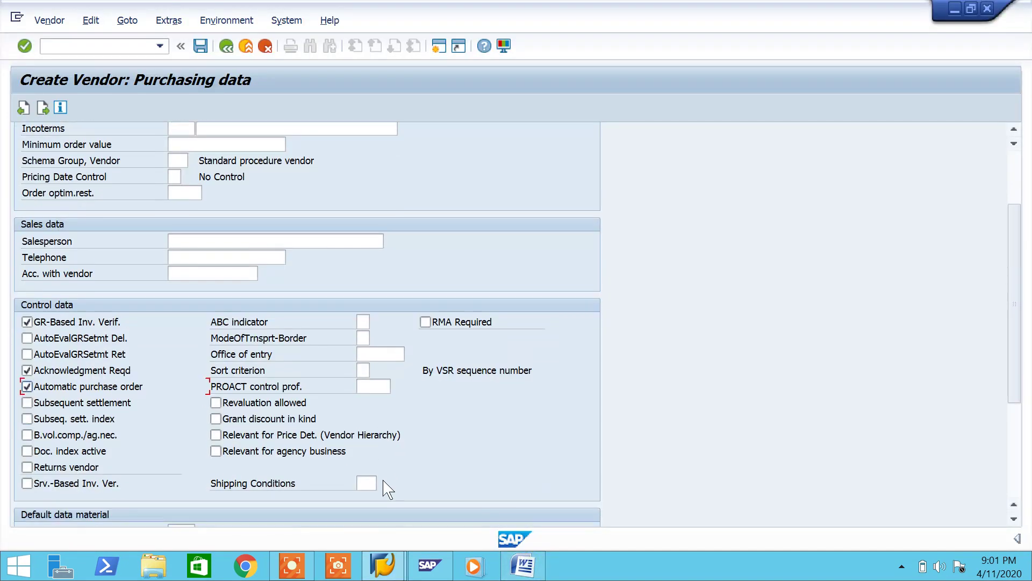
left_click(371, 484)
key("Down")
key("Return")
key("Return")
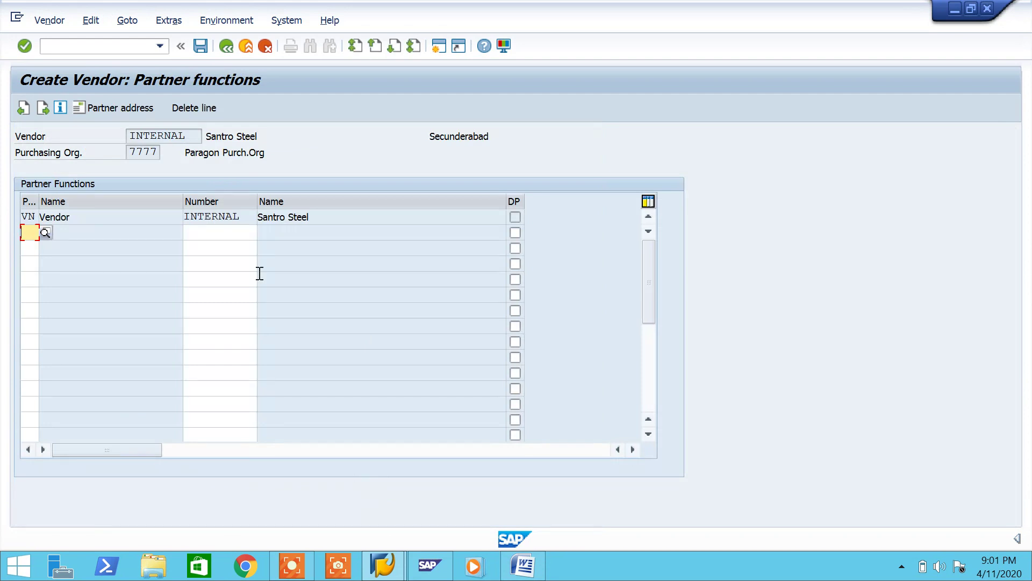
Save the Santro Steel vendor master and open the full vendor-created message
left_click(201, 46)
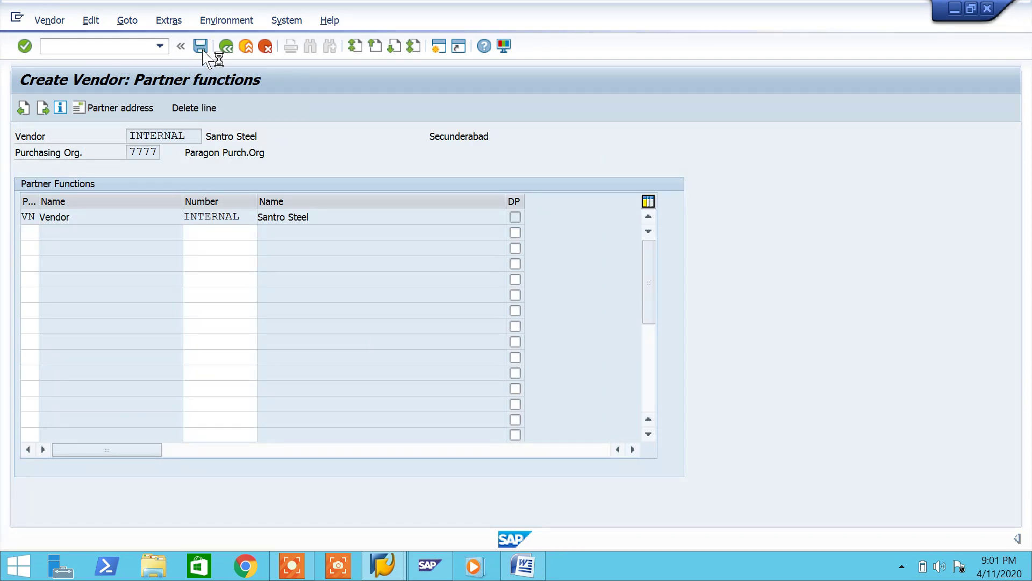
left_click(901, 566)
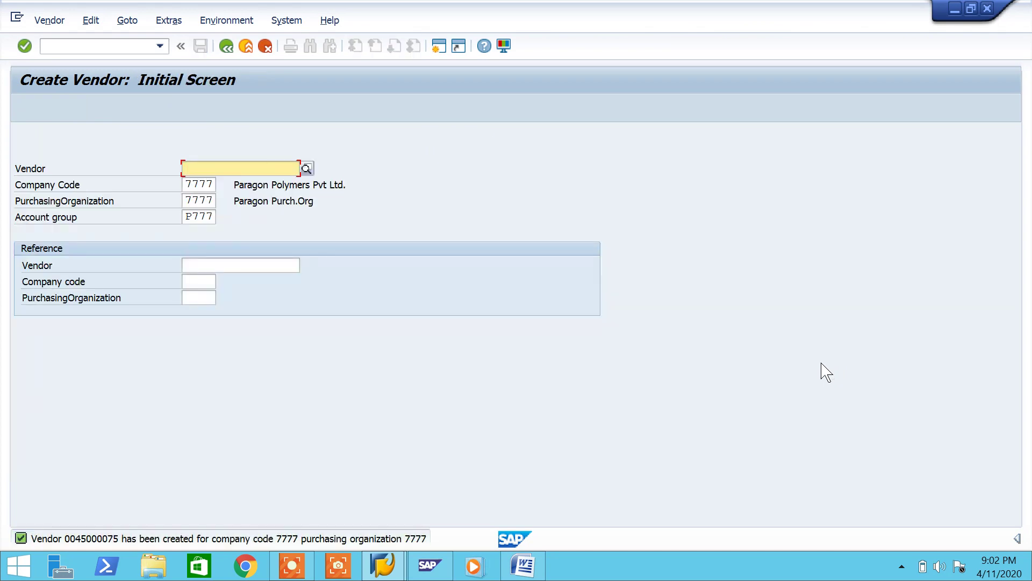
double_click(63, 538)
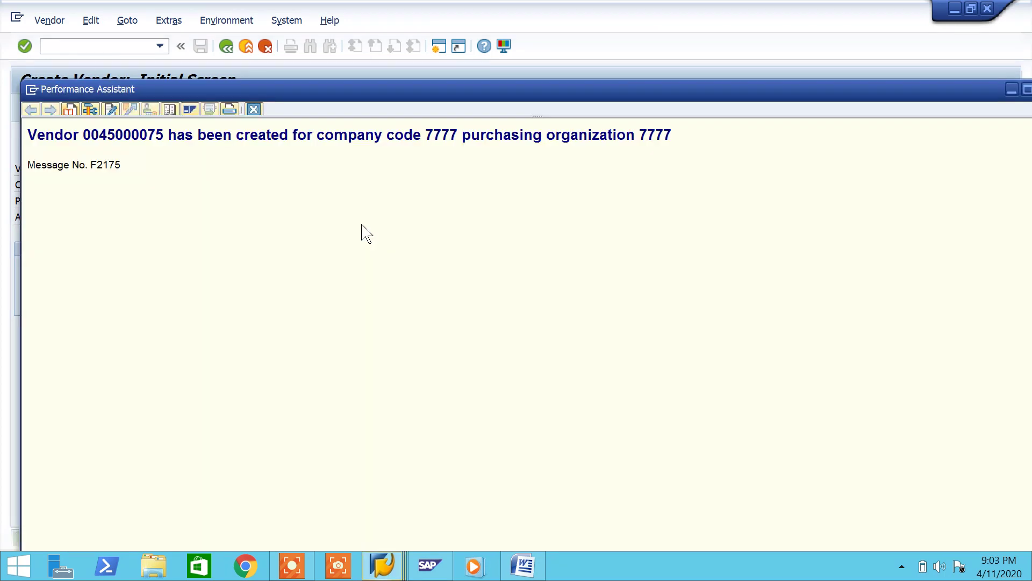
Paste the new vendor number below step 3, matching the document formatting
left_click_drag(164, 134, 28, 135)
key("ctrl+c")
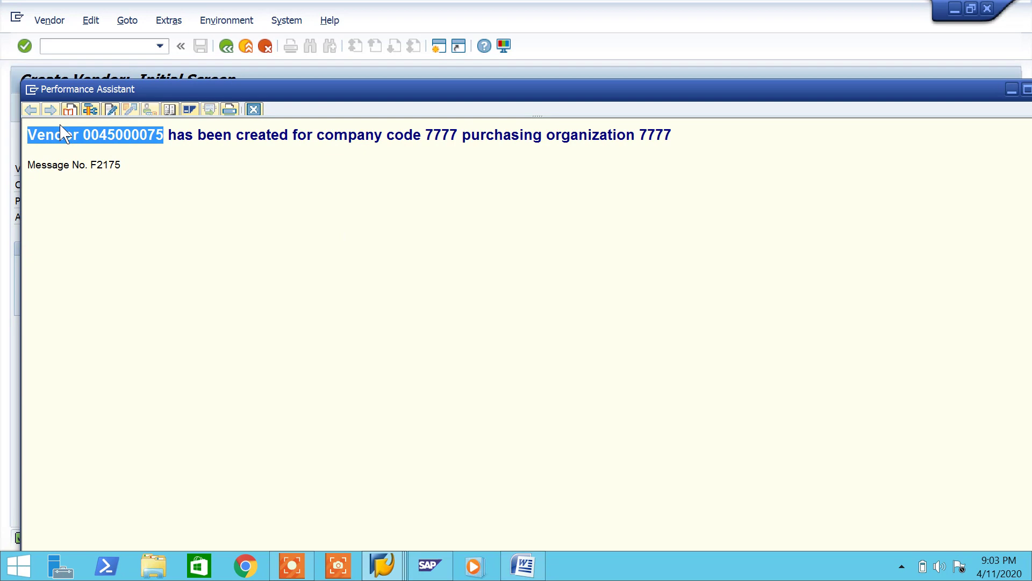
left_click(524, 567)
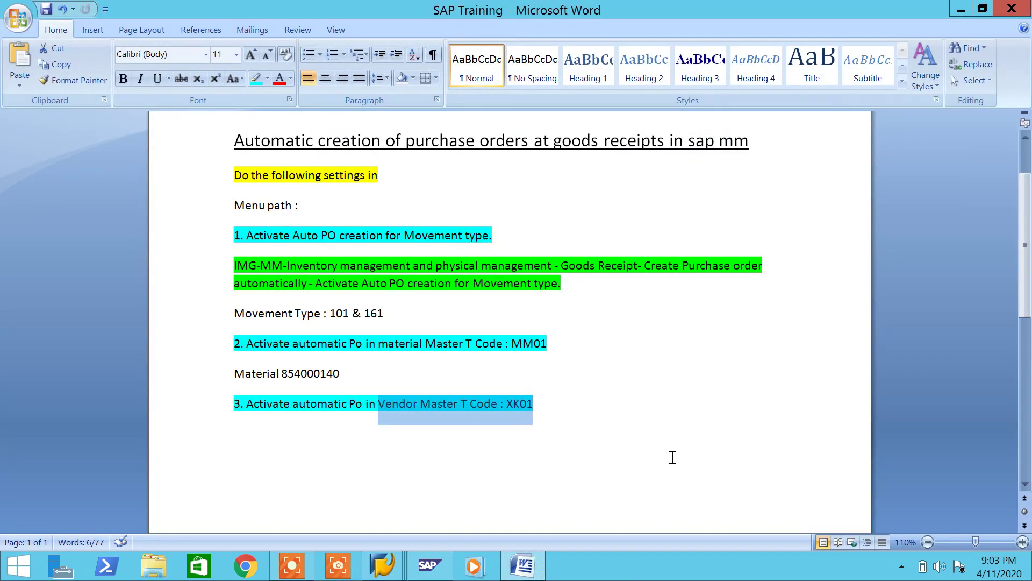
left_click(637, 438)
key("ctrl+v")
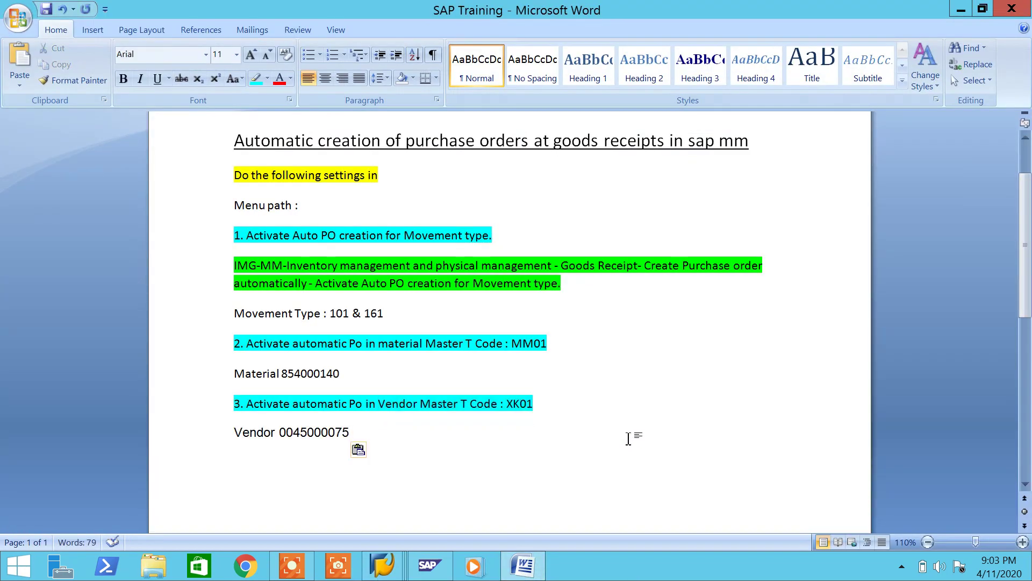
left_click(359, 449)
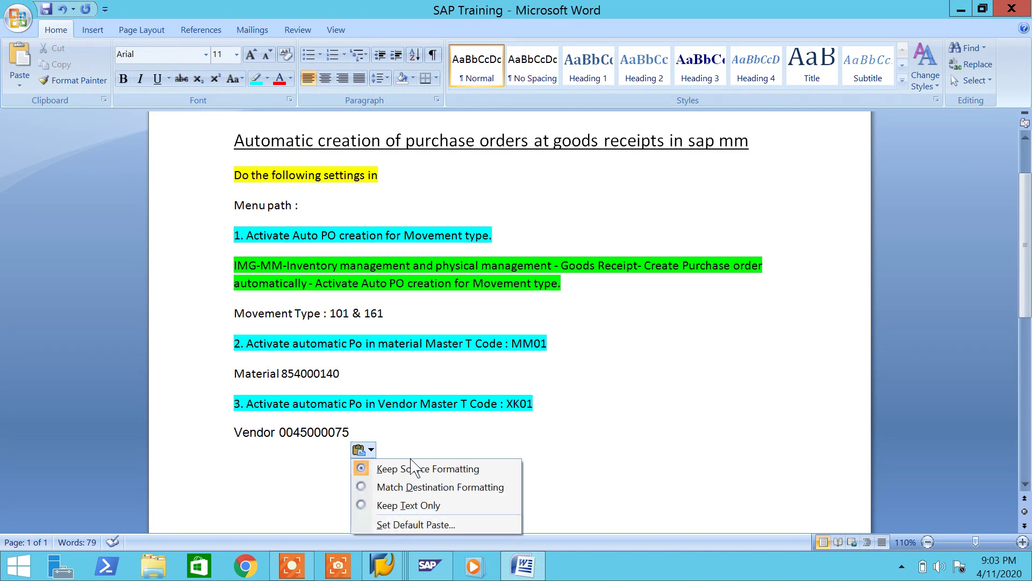
left_click(425, 487)
key("Return")
Add '4. Create Purchasing Info Record T Code :ME11' highlighted cyan and save the notes
type("4. Create Pu")
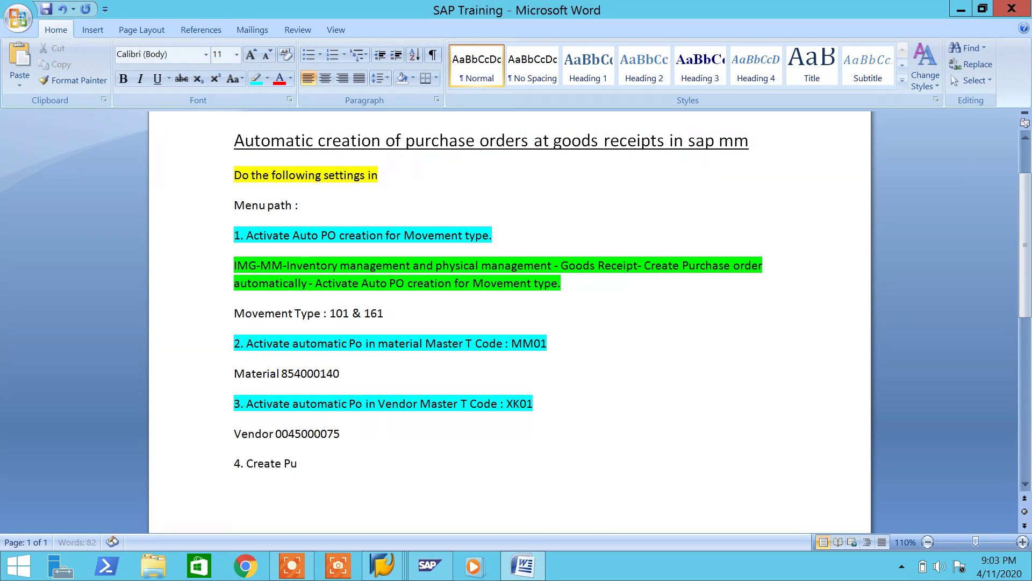
type("rchasing Info Record ")
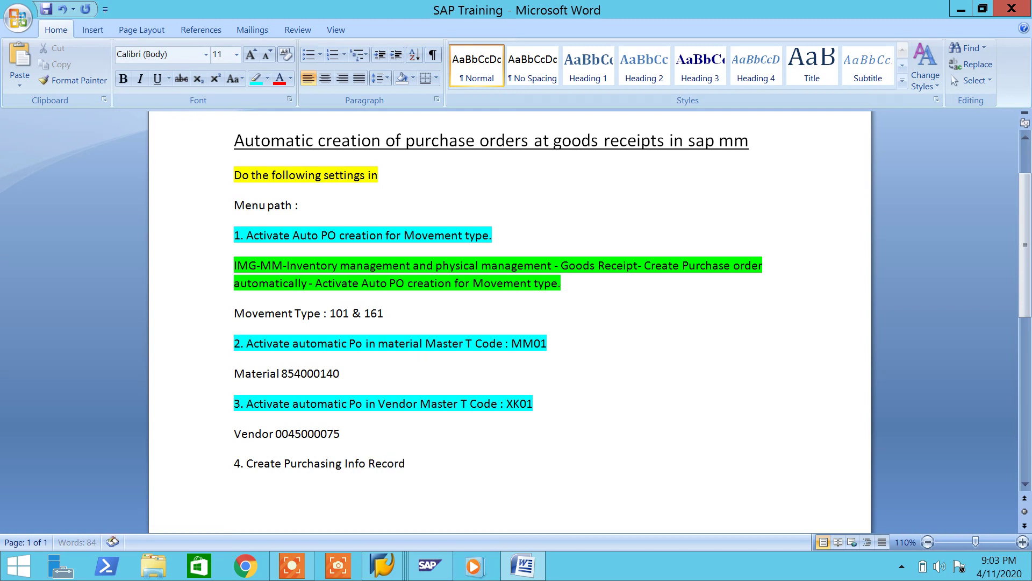
type("T Code :ME11")
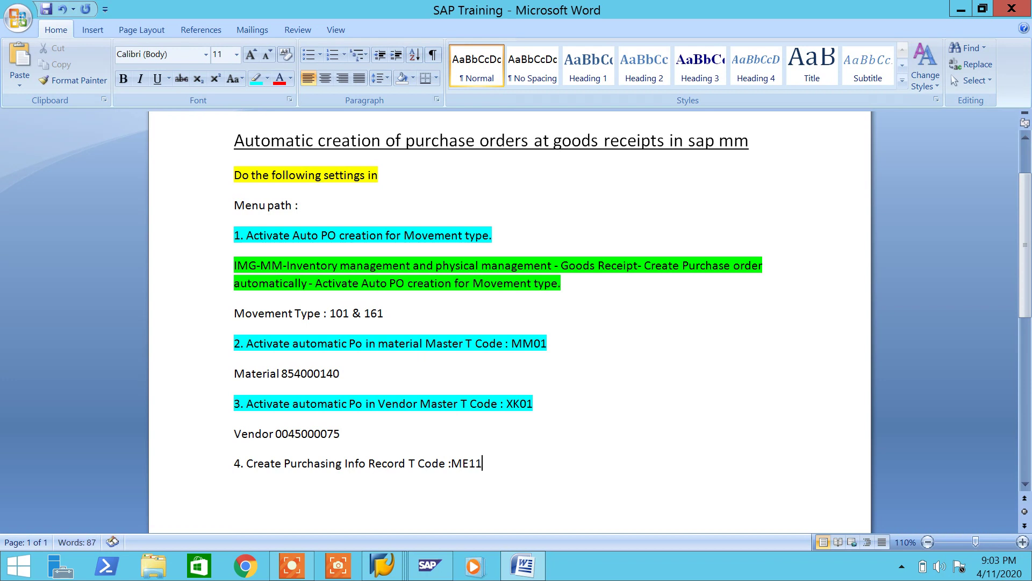
left_click_drag(517, 466, 193, 489)
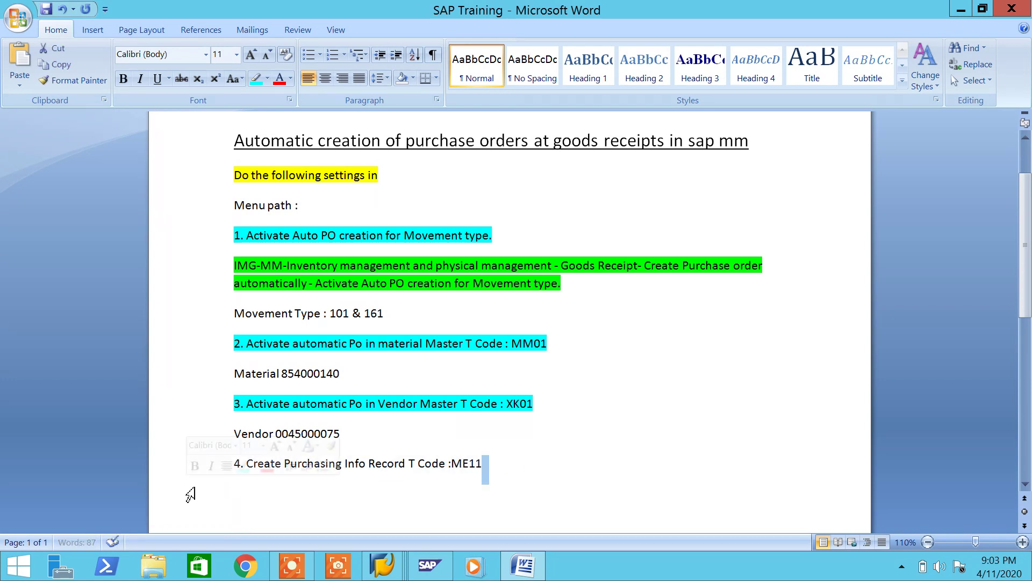
left_click(533, 482)
left_click_drag(511, 476, 235, 464)
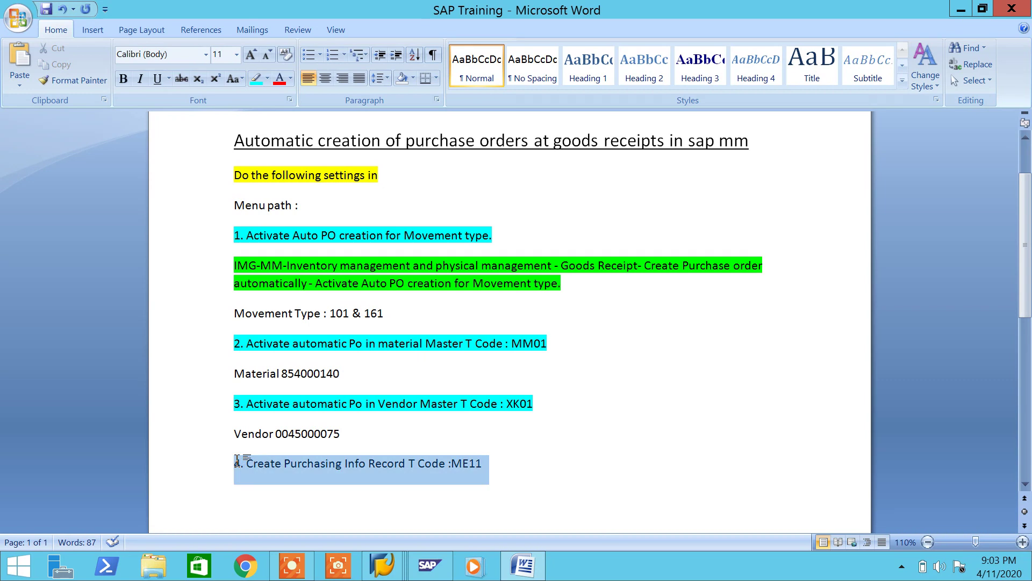
left_click(256, 79)
left_click(540, 473)
key("Return")
key("ctrl+s")
left_click(536, 574)
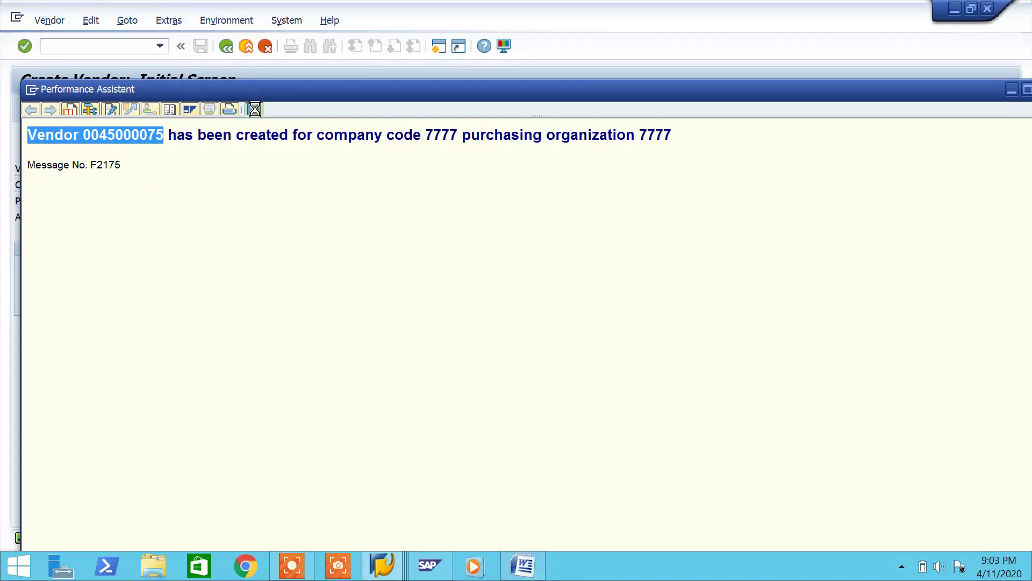
Close the vendor message, start the create info record transaction, and enter plant PH07
left_click(256, 107)
left_click(104, 46)
type("/nmk01")
key("Return")
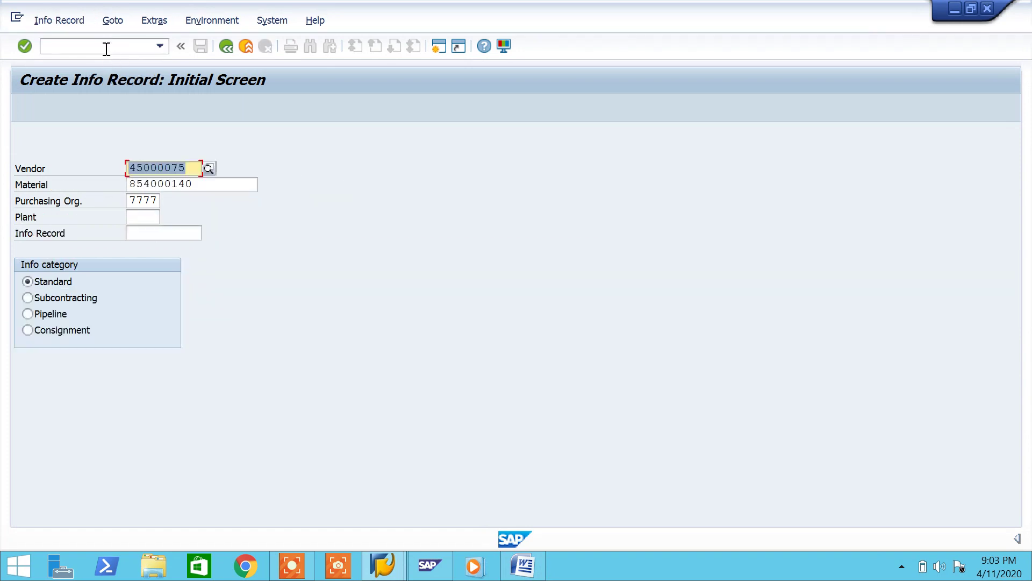
left_click(152, 218)
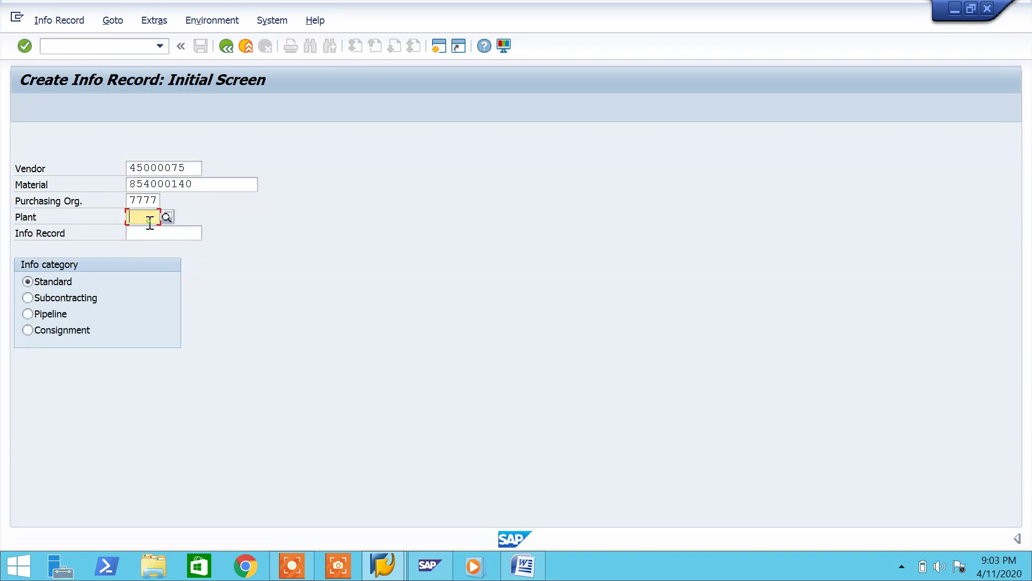
type("PH07")
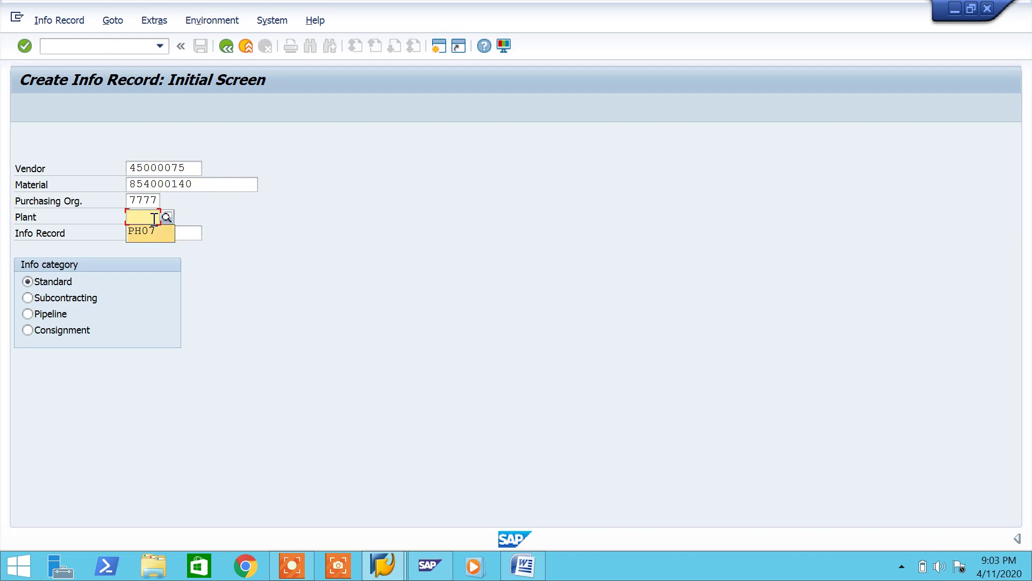
key("Return")
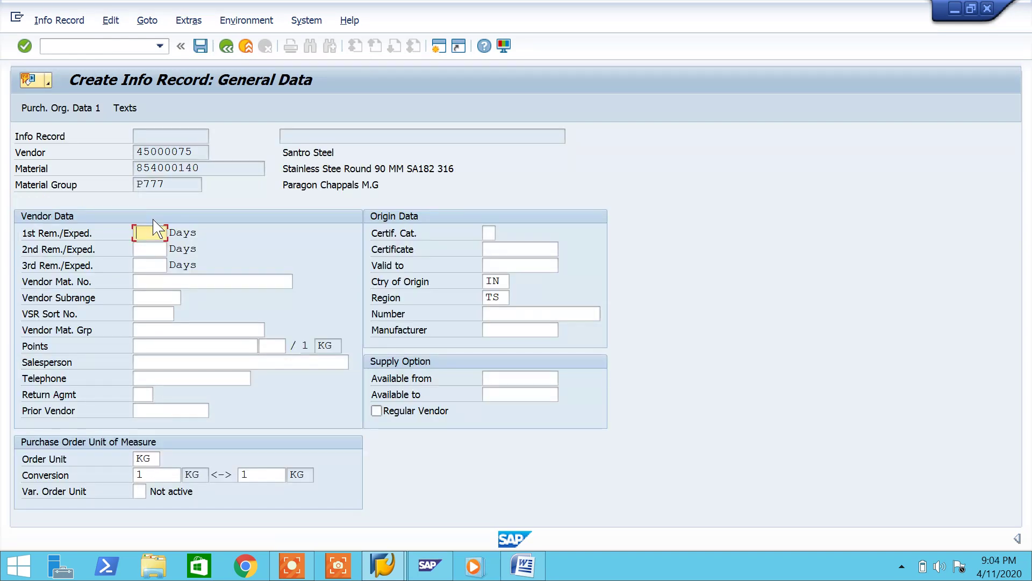
Save the info record with standard quantity 1000, tax code I1 and net price 210
key("Return")
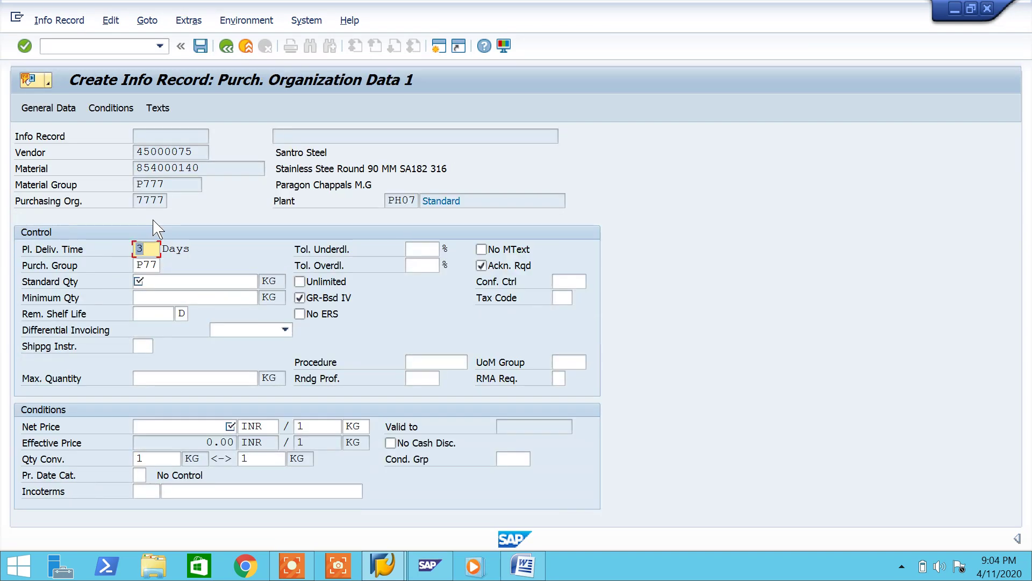
left_click(179, 281)
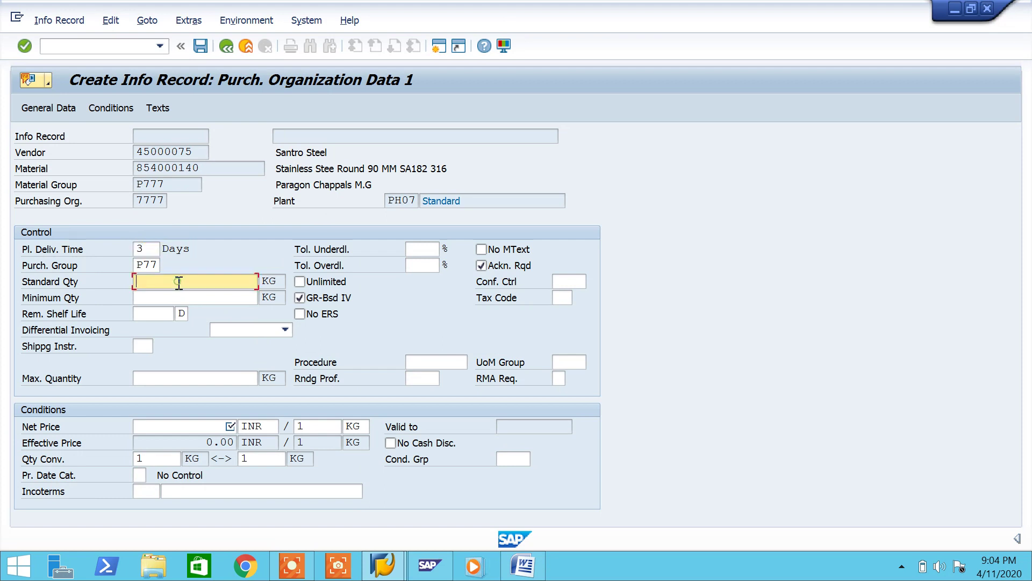
type("100")
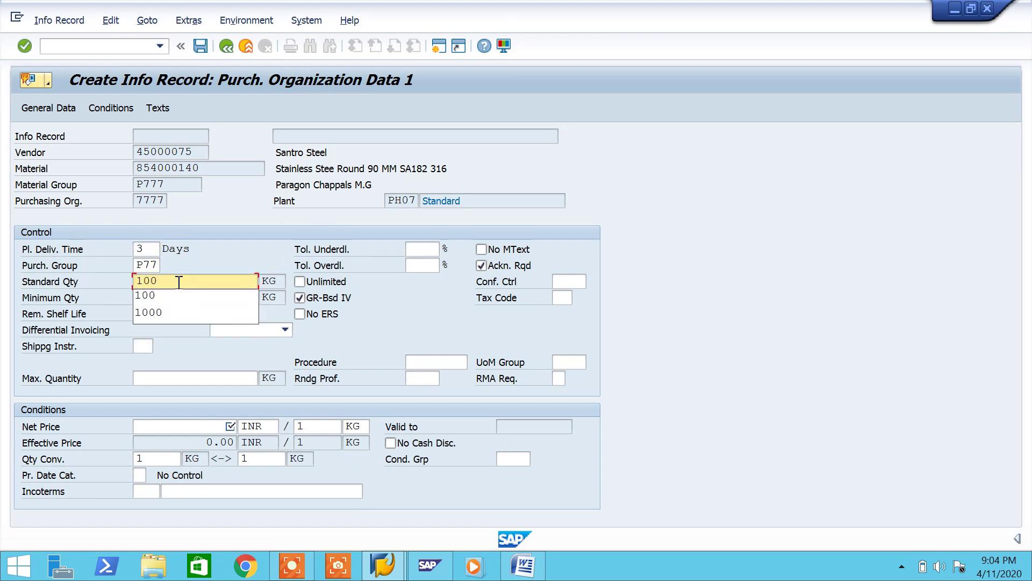
type("0")
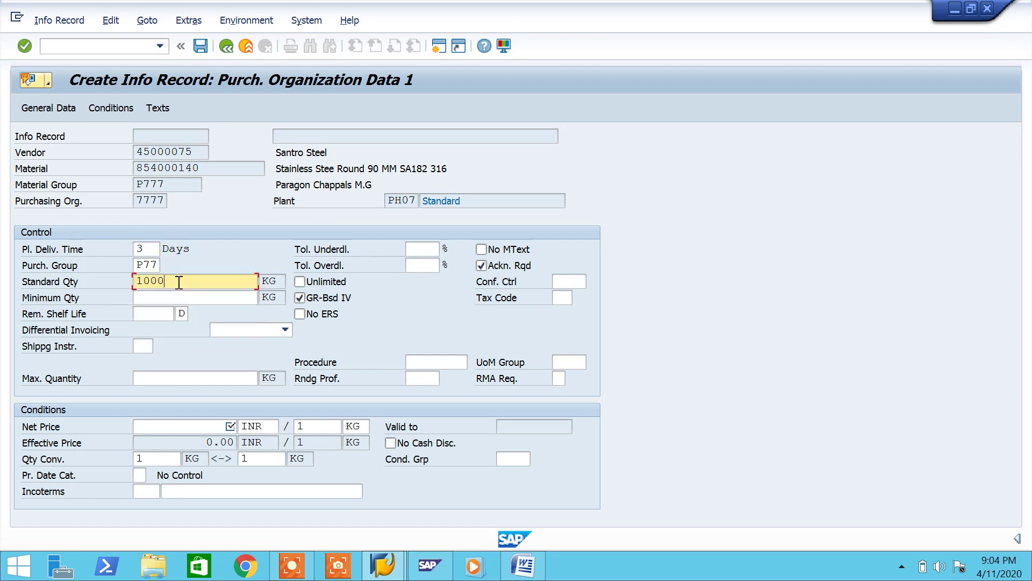
left_click(557, 300)
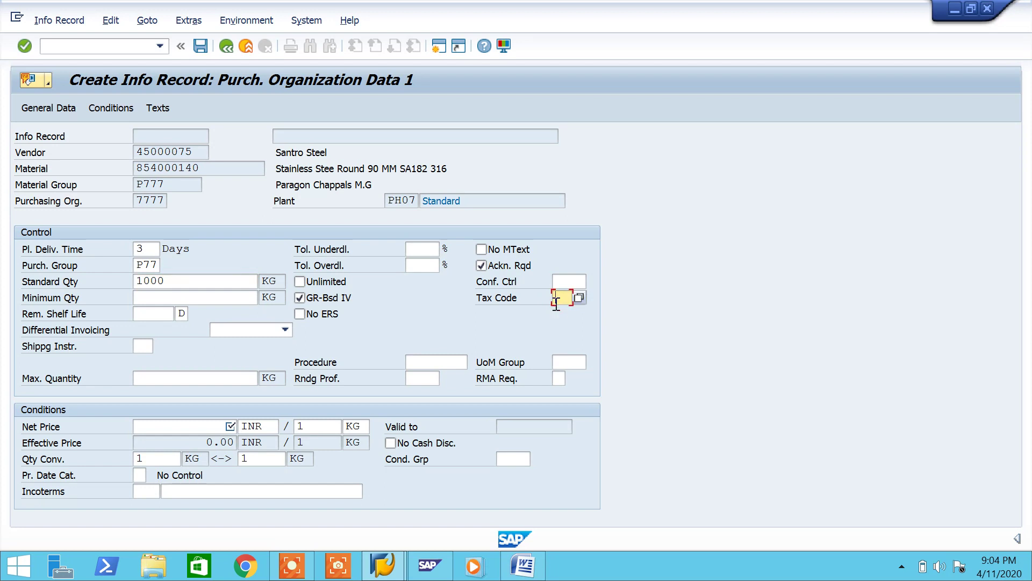
left_click(579, 298)
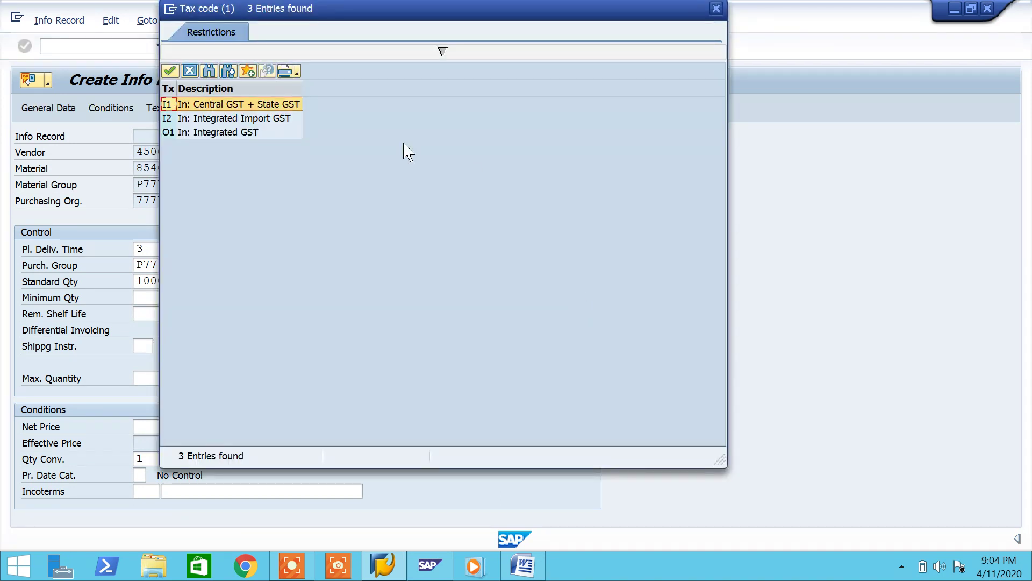
double_click(269, 106)
left_click(212, 432)
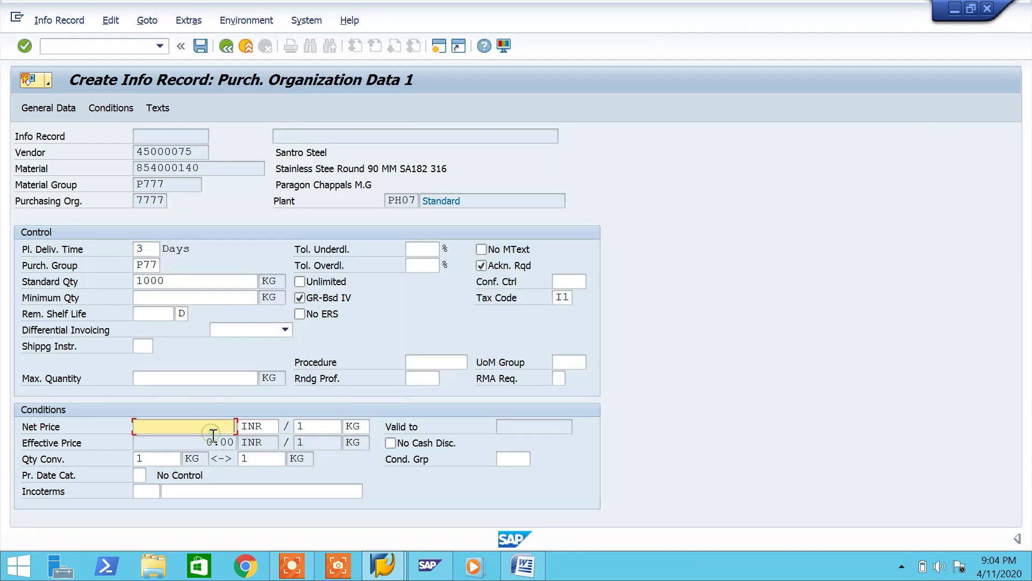
type("210")
left_click(200, 46)
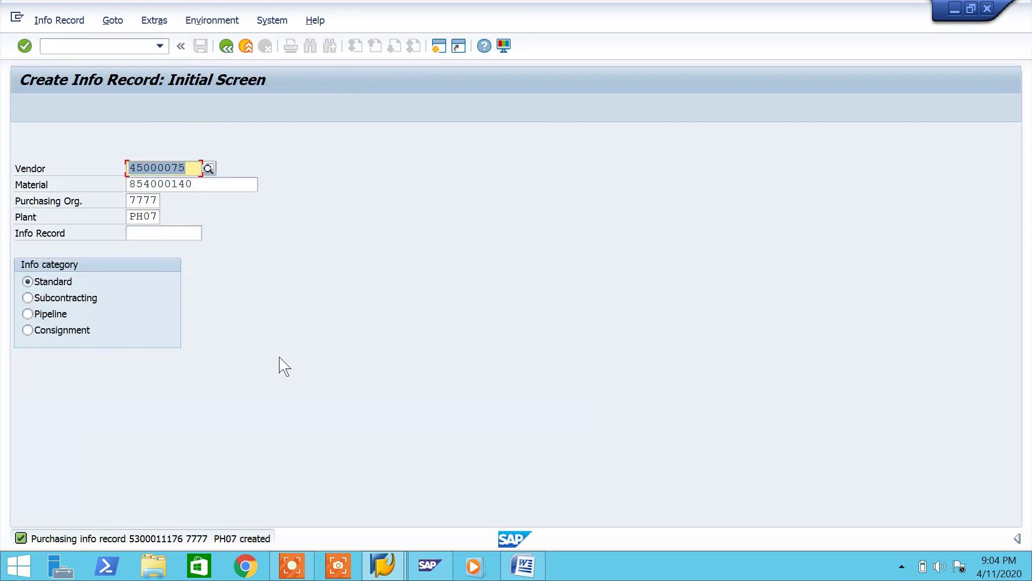
double_click(118, 538)
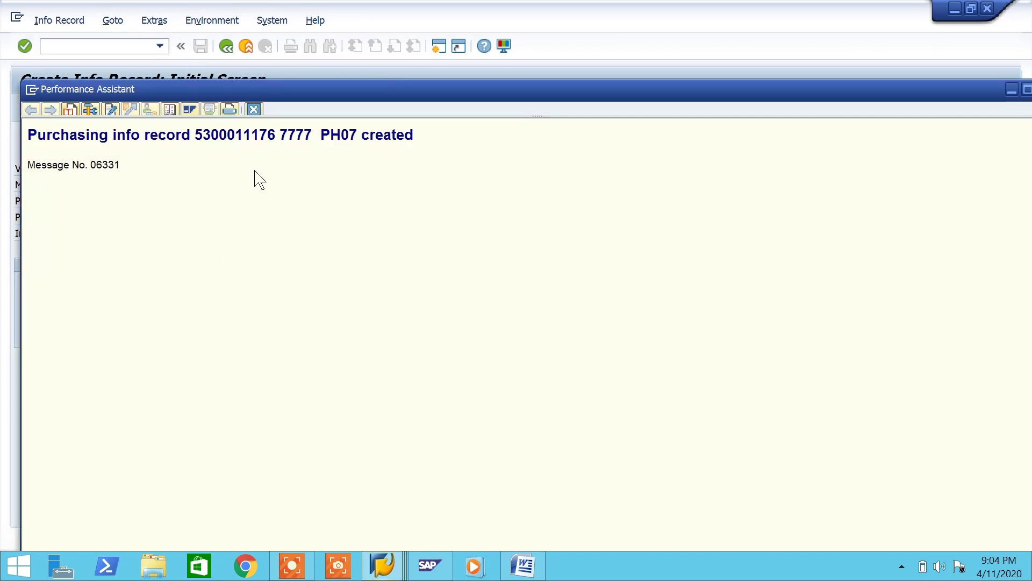
left_click_drag(277, 138, 249, 143)
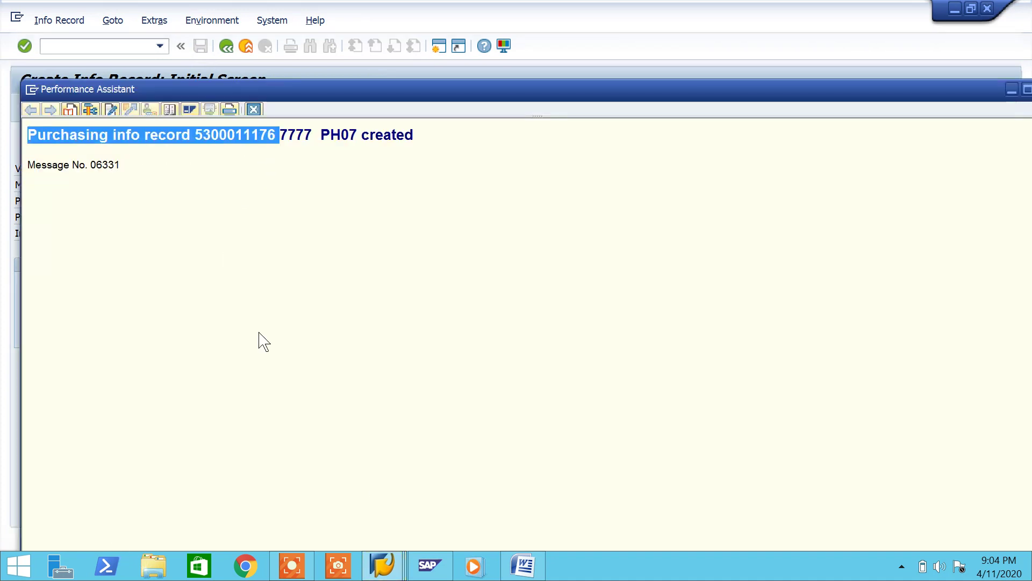
left_click(508, 565)
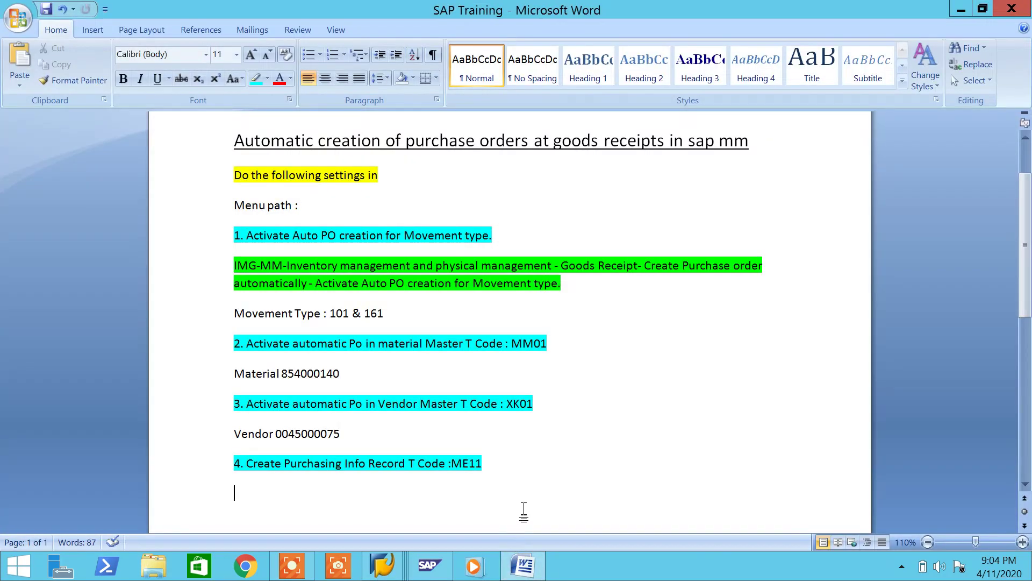
key("ctrl+v")
left_click(448, 509)
left_click(475, 455)
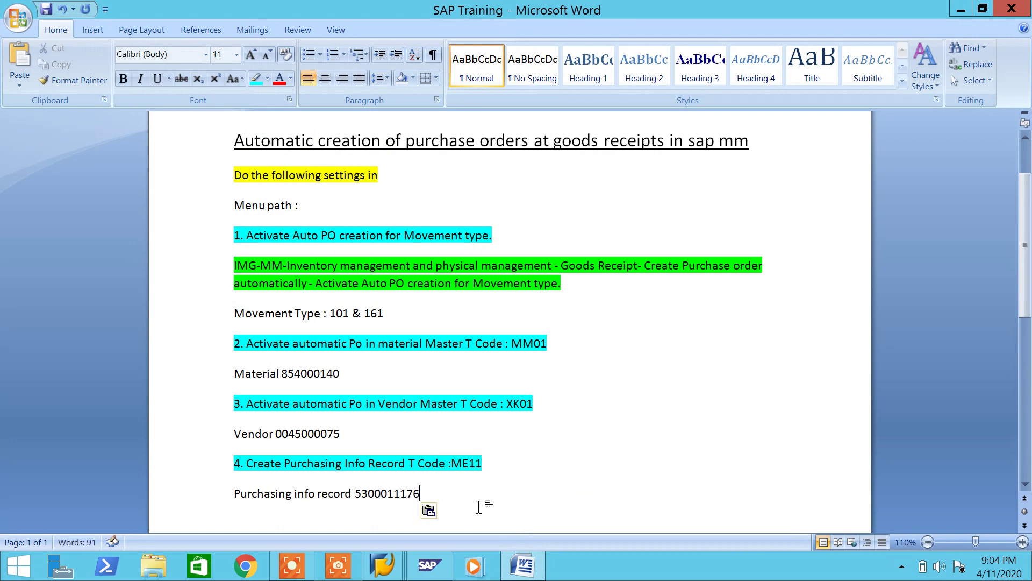
key("Return")
Add step '5. Tcode : OMJJ' and highlight it cyan
type("5. OMJJ")
key("ctrl+s")
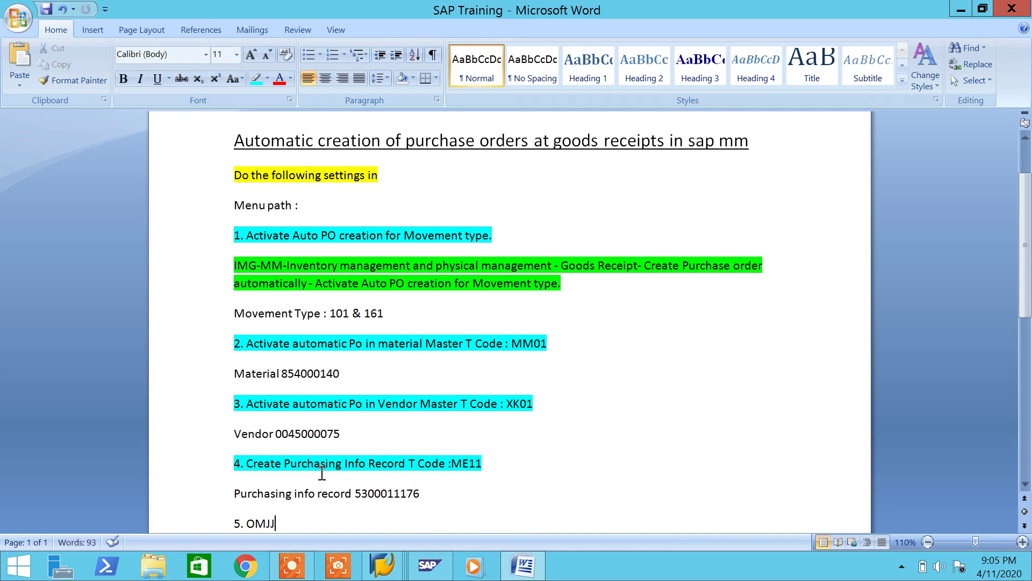
left_click(252, 523)
type("Tcode ")
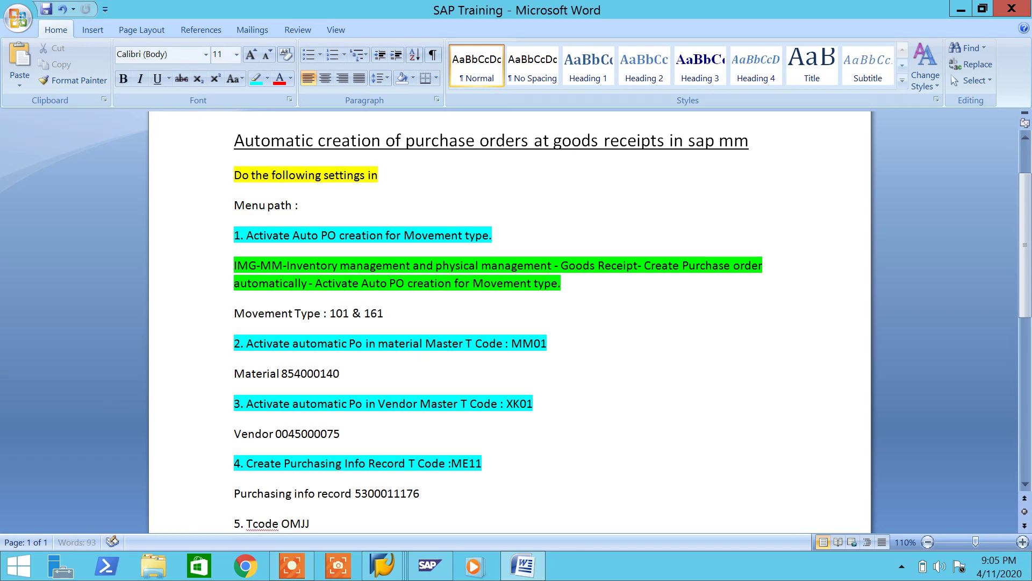
type(":")
scroll(429, 428, "down", 3)
left_click_drag(340, 448, 258, 495)
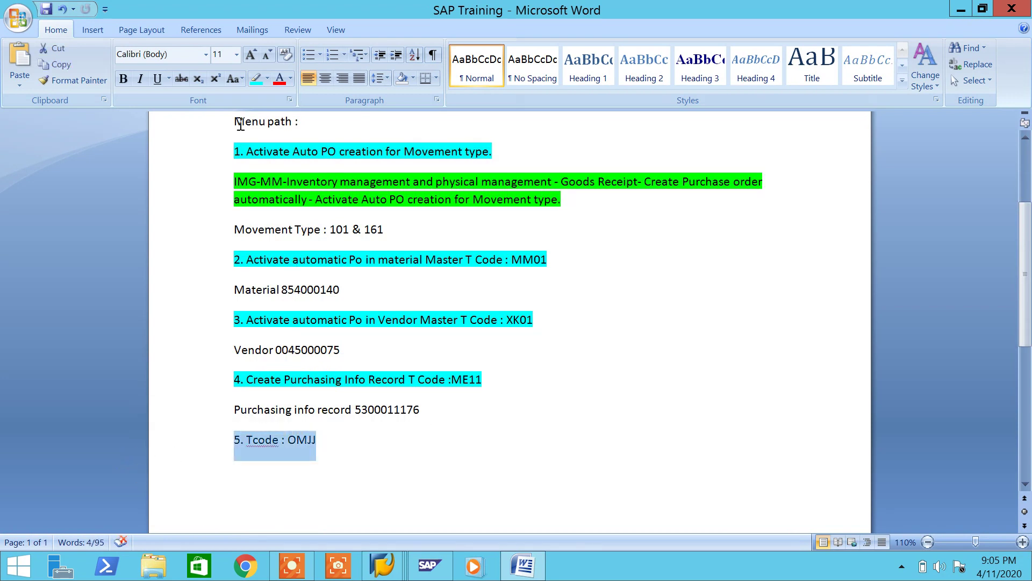
left_click(256, 80)
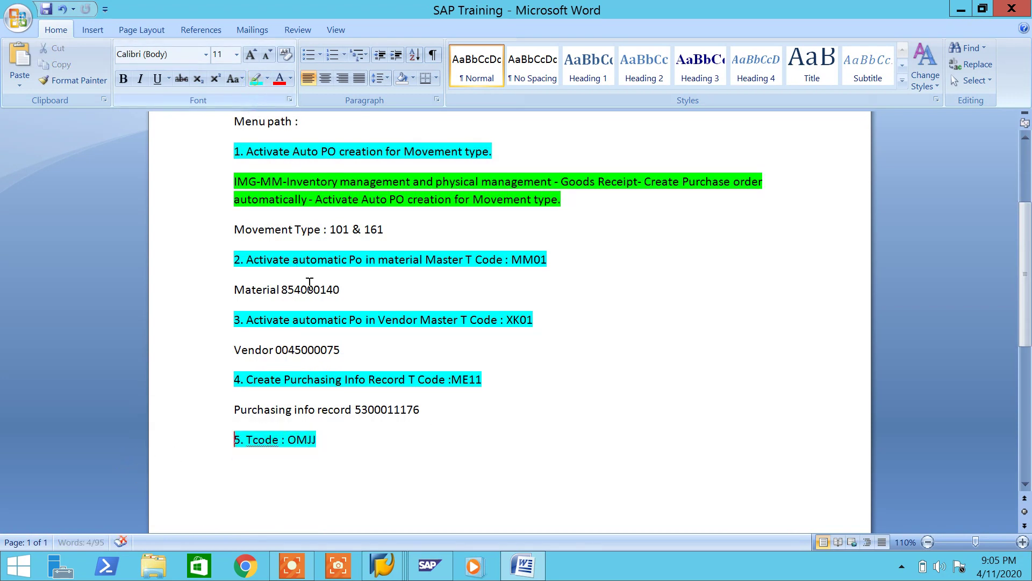
Add the line 'Assign Field table LIFNR' with LIFNR in bold, and save
left_click(379, 456)
key("Return")
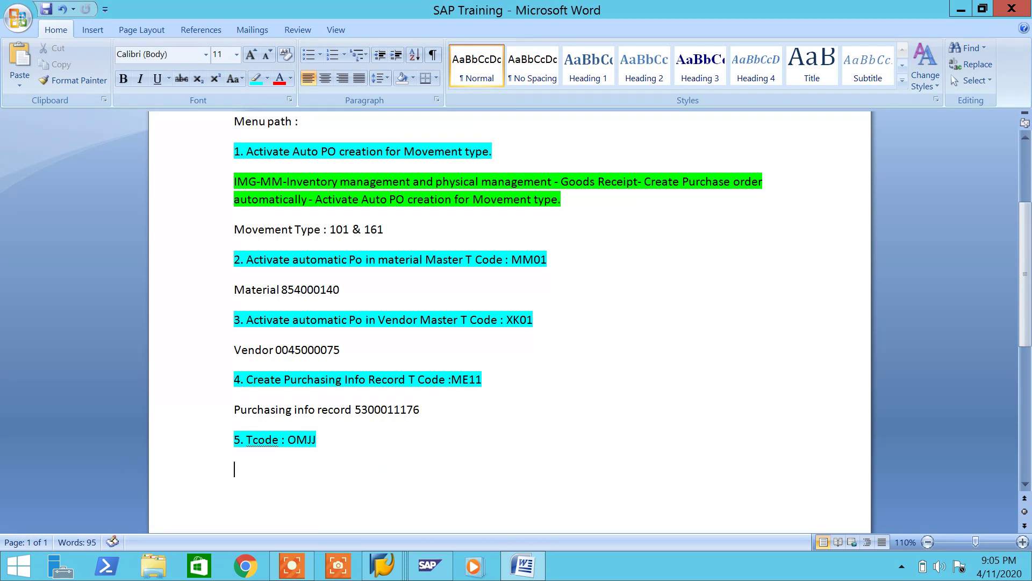
type("Assi")
type("gn ")
type("Fiel")
type("d")
type(" m")
key("BackSpace")
type("LIFNR")
key("BackSpace")
key("BackSpace")
key("BackSpace")
key("BackSpace")
key("BackSpace")
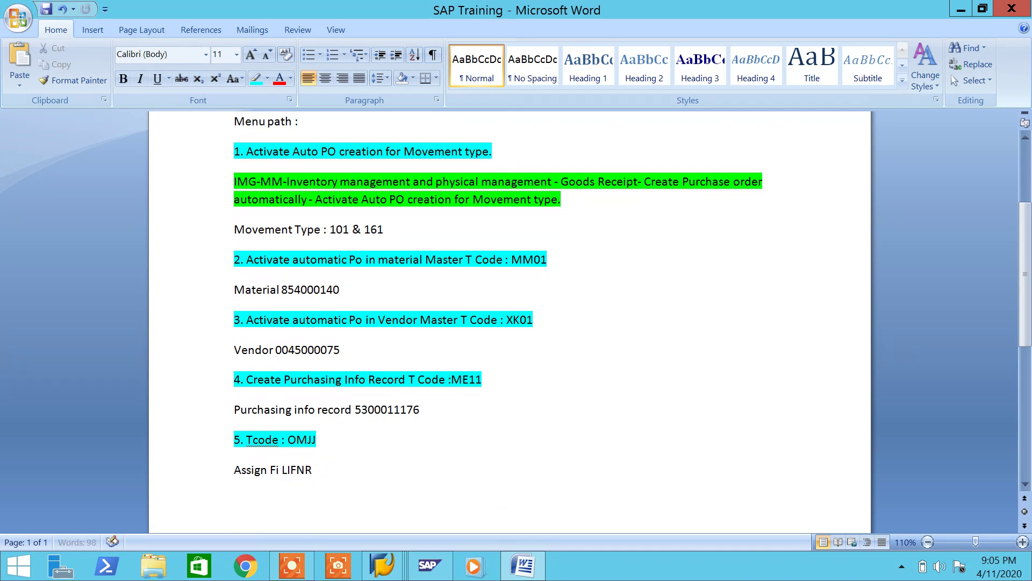
type("Fe")
key("BackSpace")
type("il")
type("ed tab")
type("le")
left_click_drag(367, 476, 327, 471)
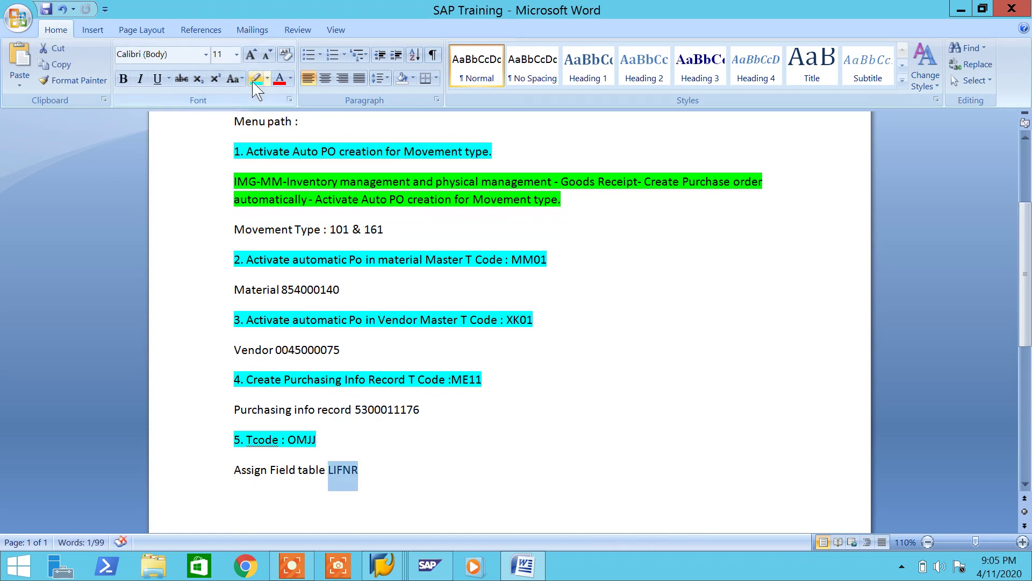
left_click(129, 85)
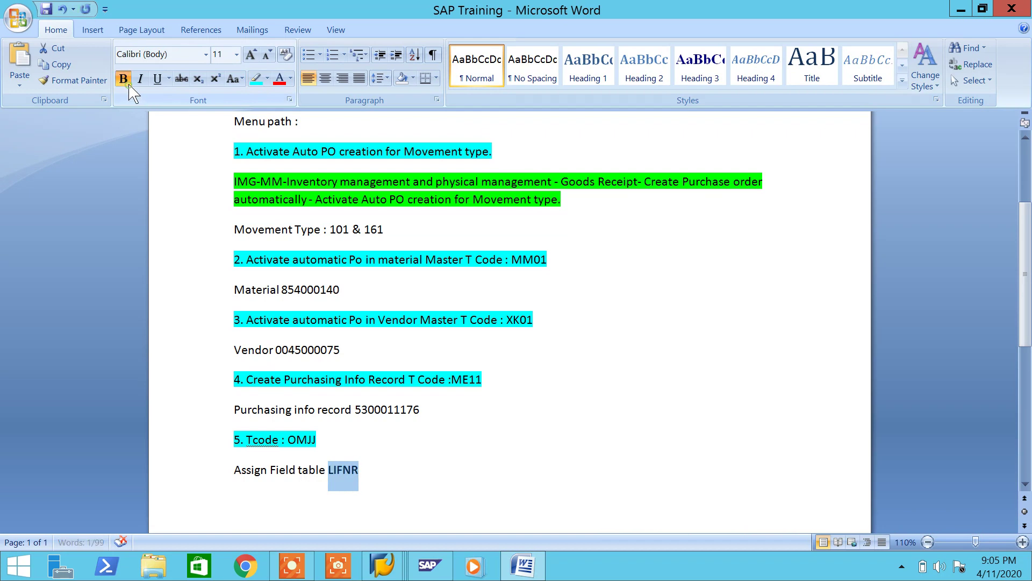
left_click(392, 481)
key("ctrl+s")
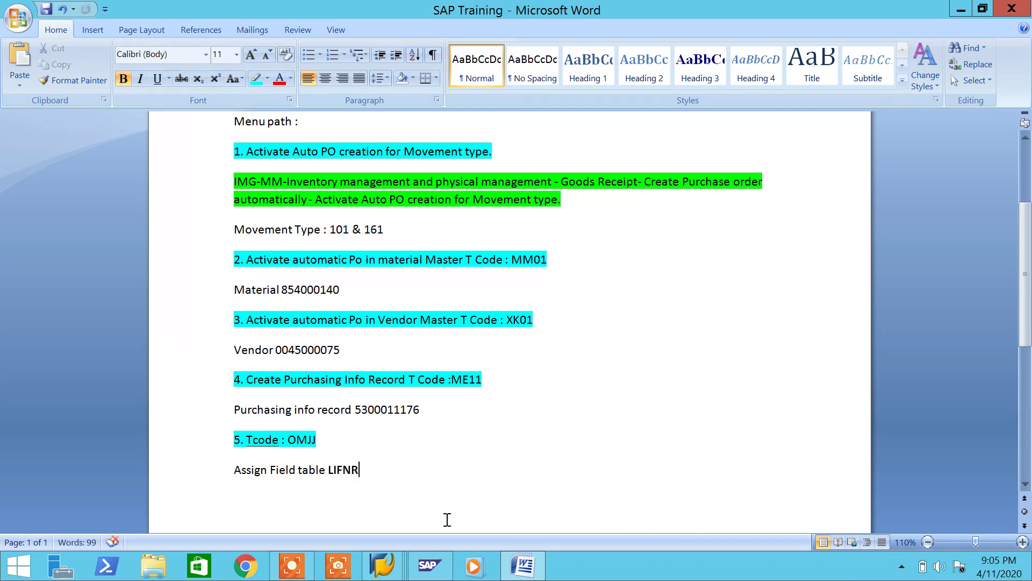
left_click(540, 571)
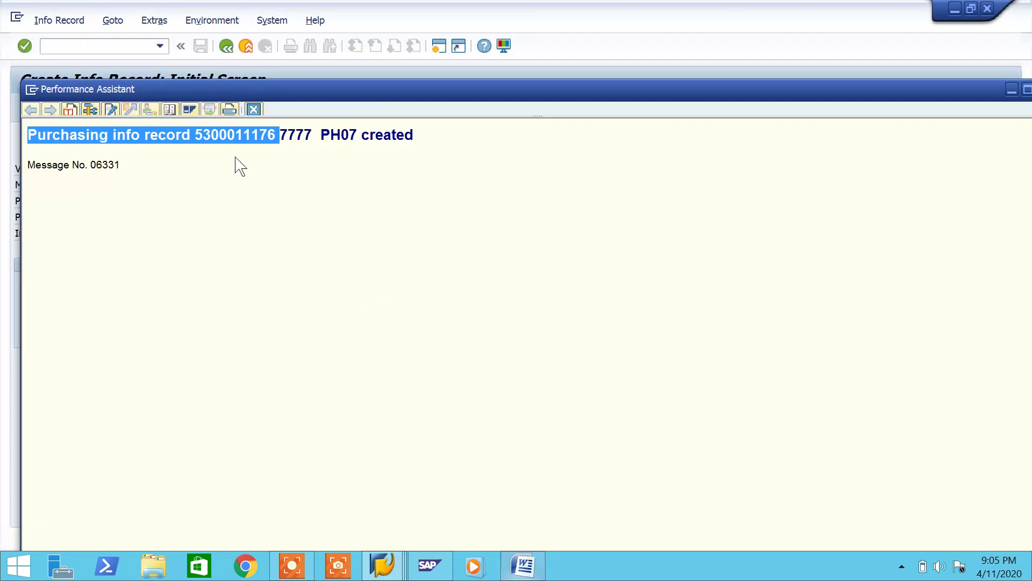
Open OMJJ restricted by movement type and display the settings for movement type 101
left_click(253, 109)
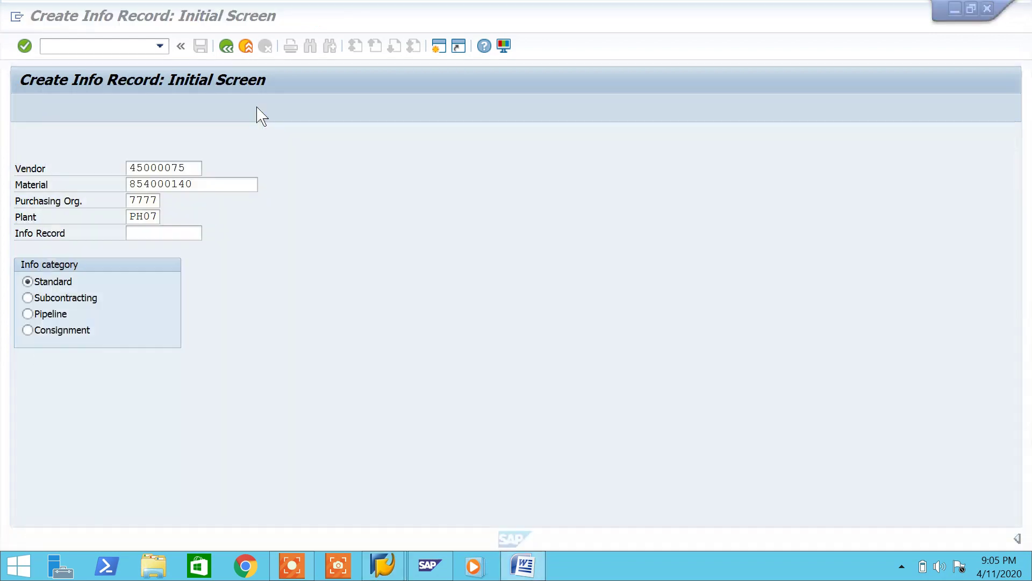
left_click(119, 47)
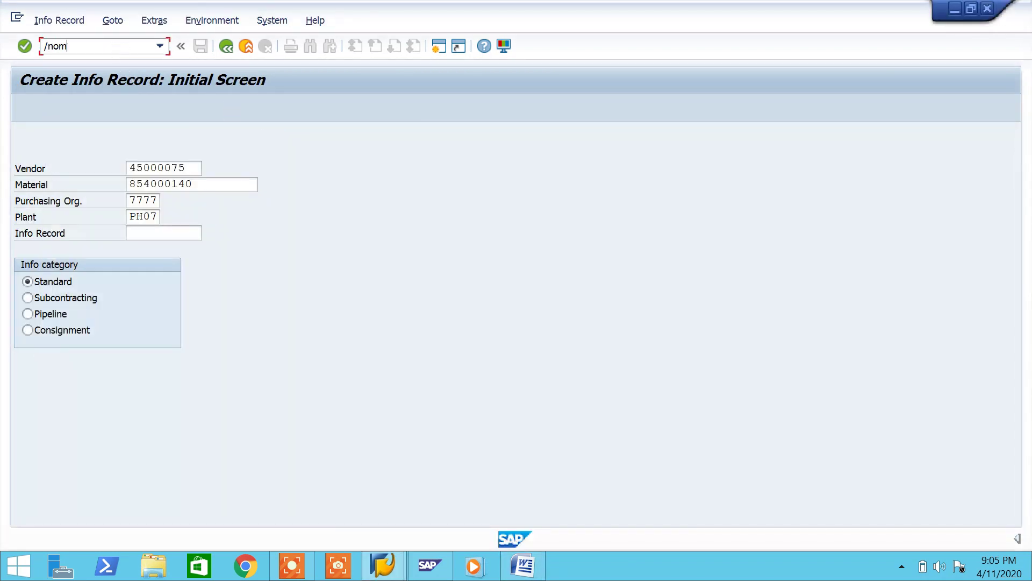
key("Return")
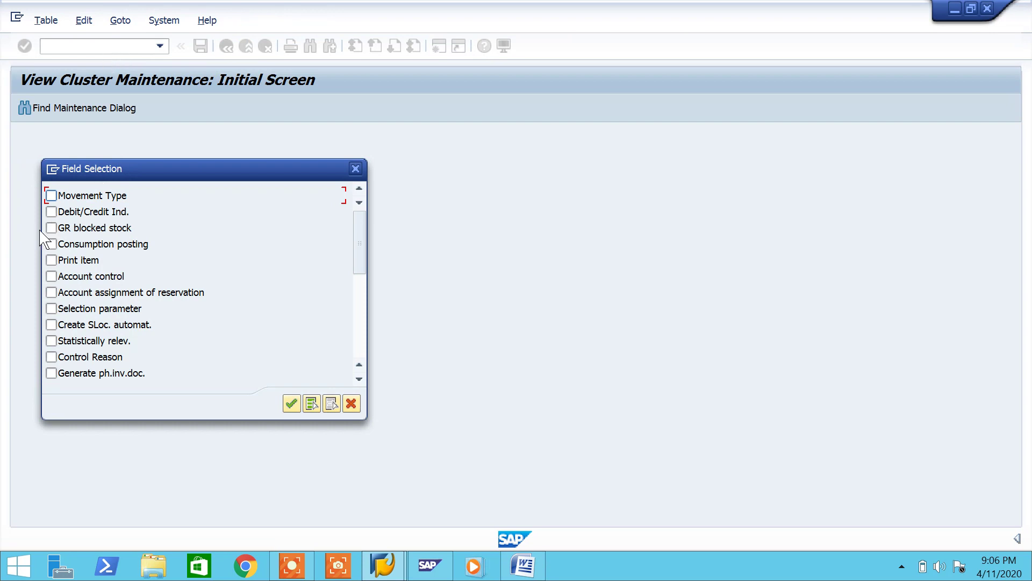
left_click(51, 195)
left_click(291, 403)
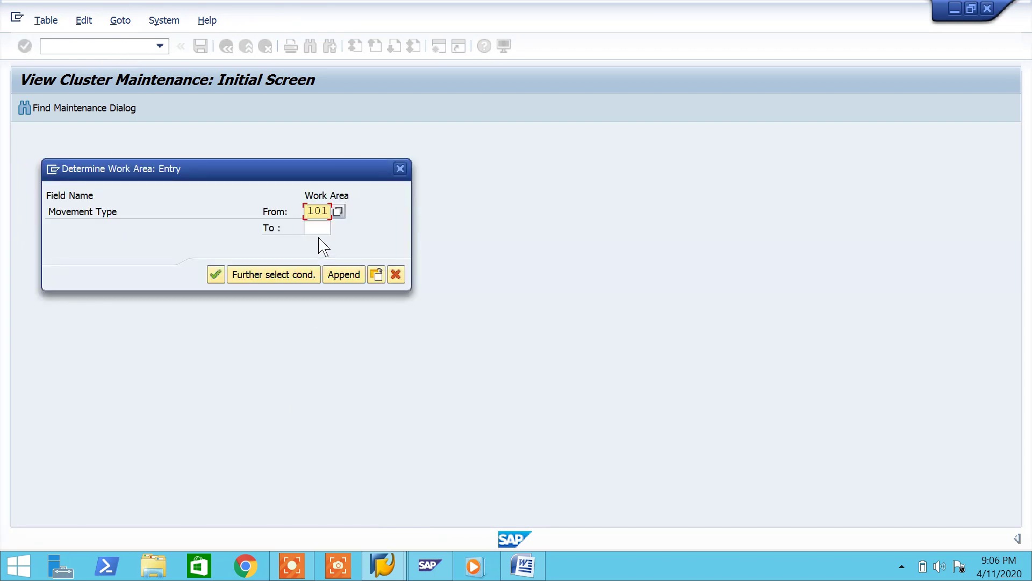
left_click(216, 275)
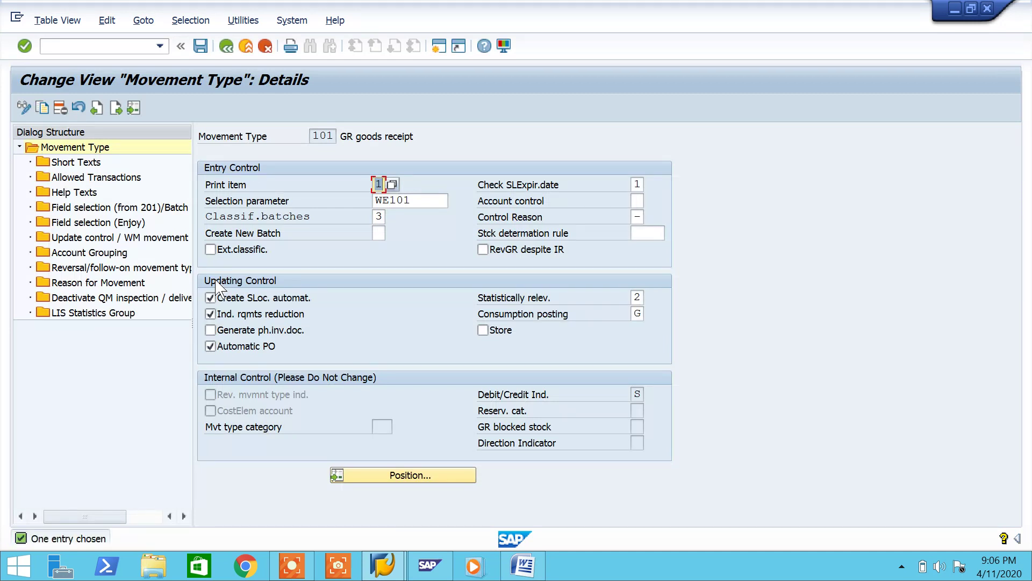
Find the LIFNR row in Field selection (Enjoy) for movement type 101
double_click(82, 224)
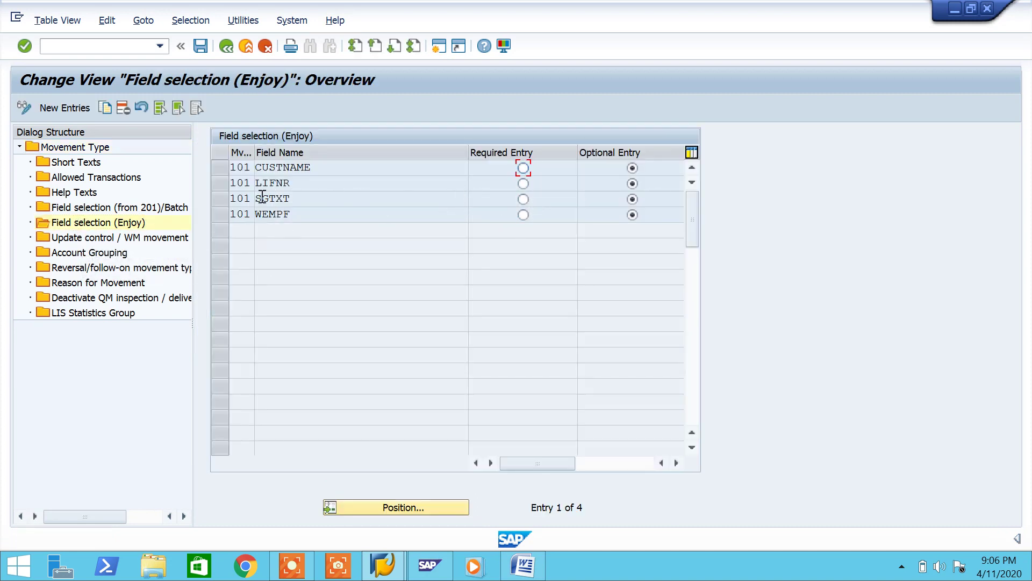
left_click(220, 183)
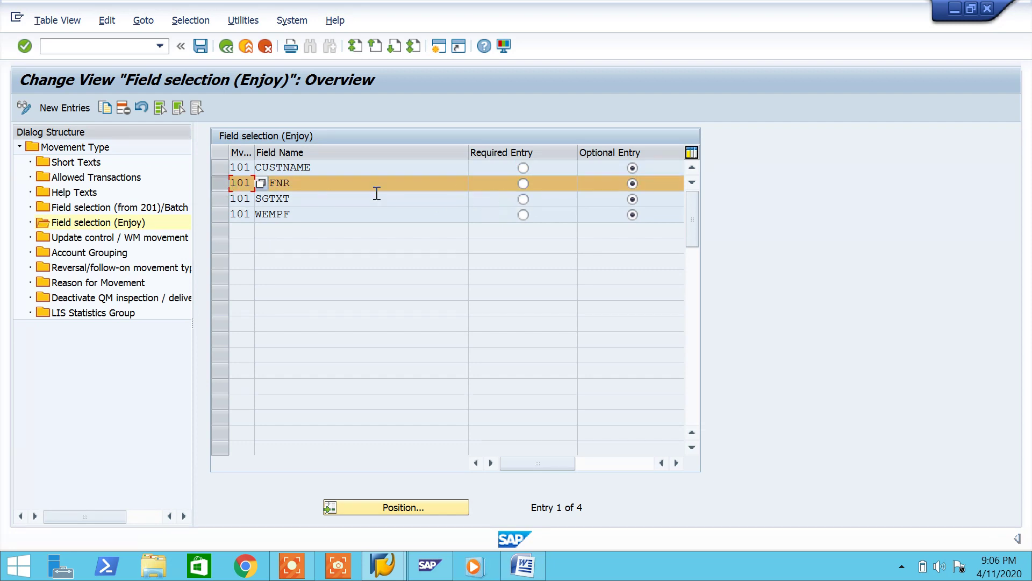
double_click(318, 183)
left_click(522, 564)
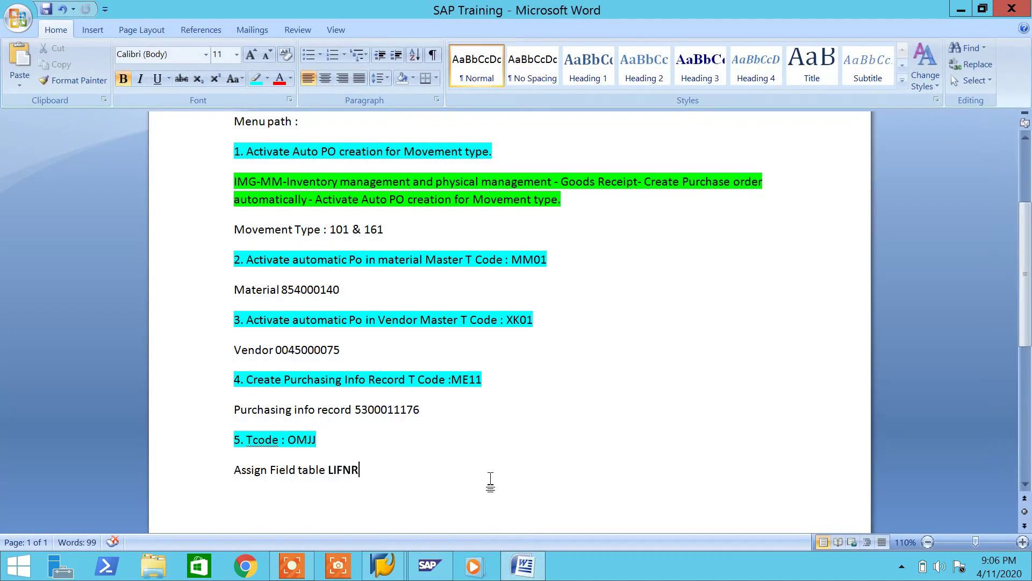
Change 'Assign' to 'Set as required entry' and add 'If not available this table LIFNR'
left_click_drag(267, 478, 223, 470)
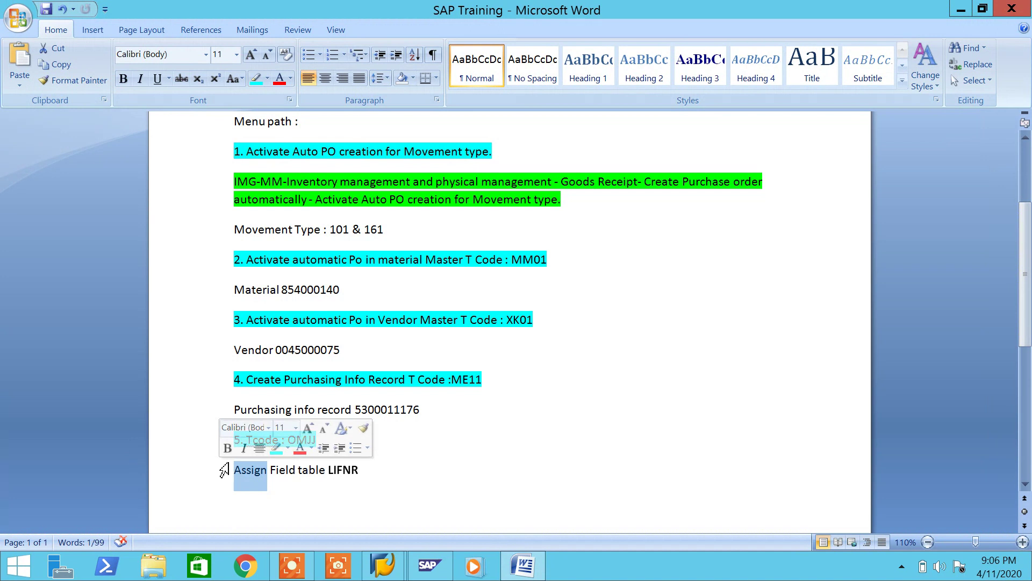
type("A")
key("BackSpace")
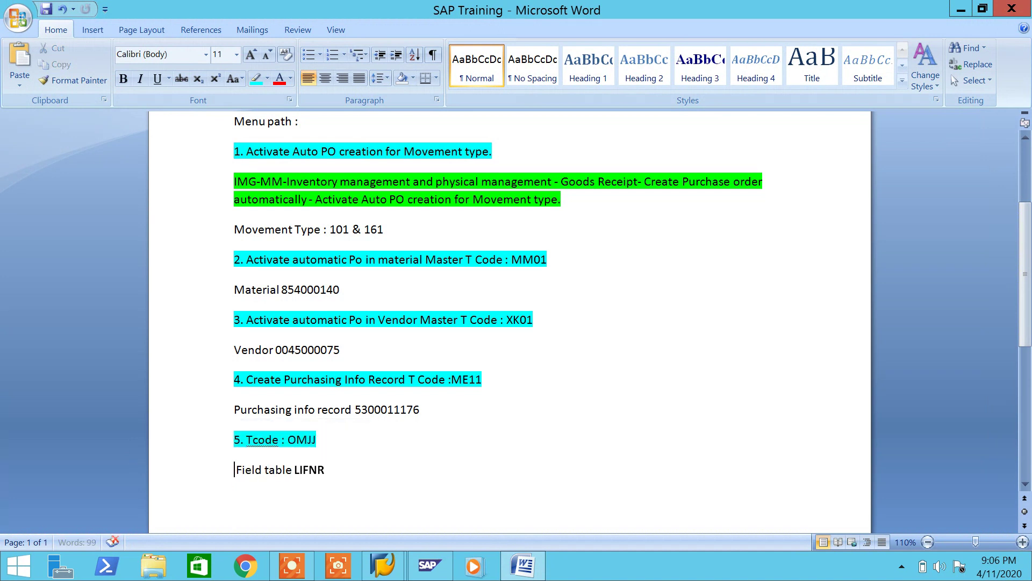
type("Se")
type("t as req")
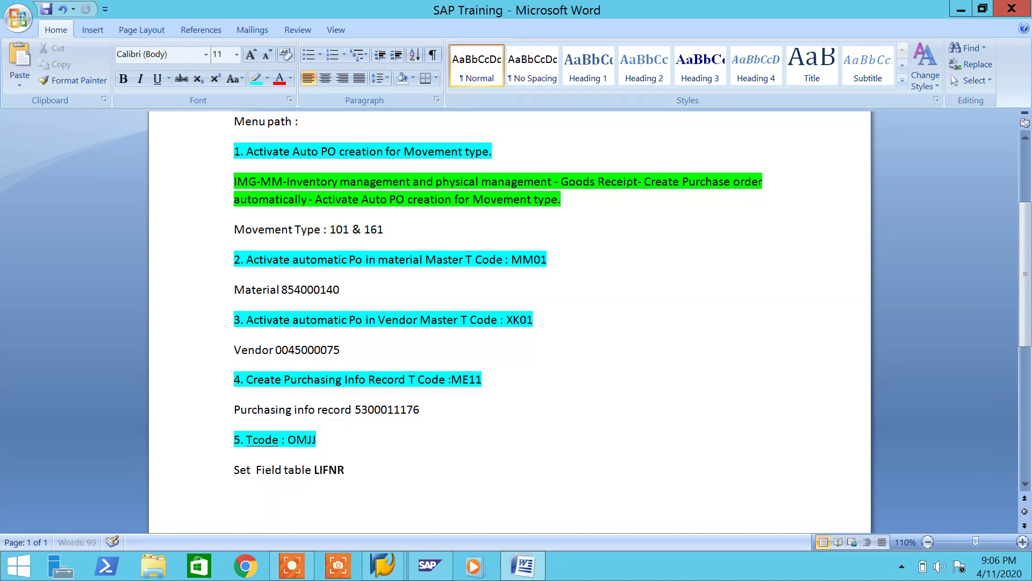
type("uired entry")
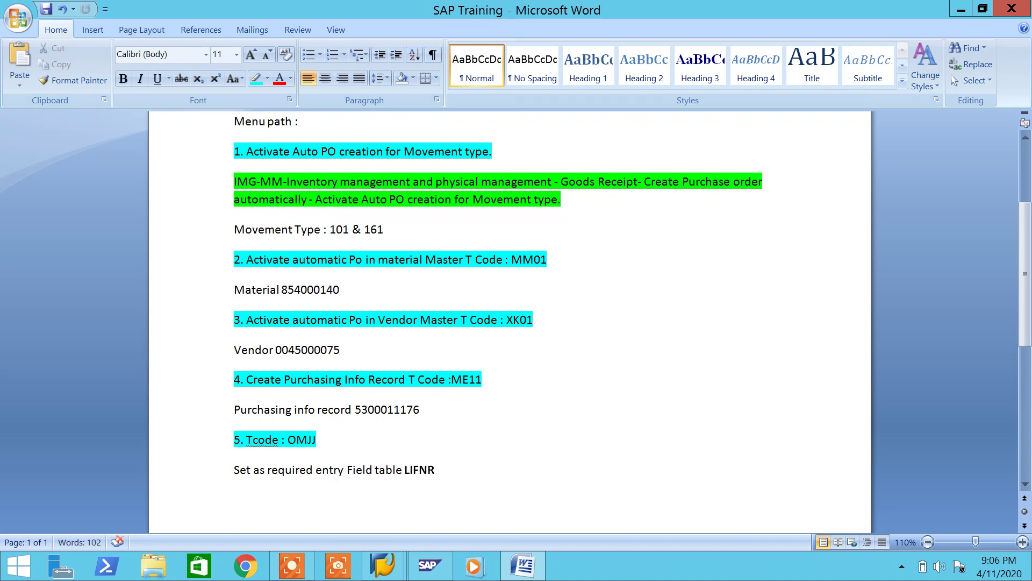
left_click(468, 477)
type("f not availa")
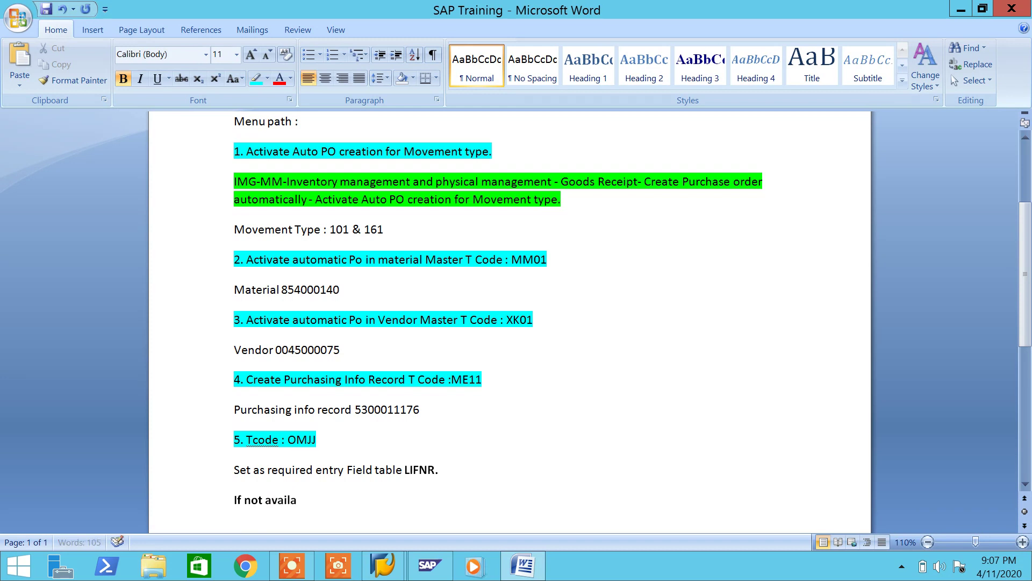
type("ble this table")
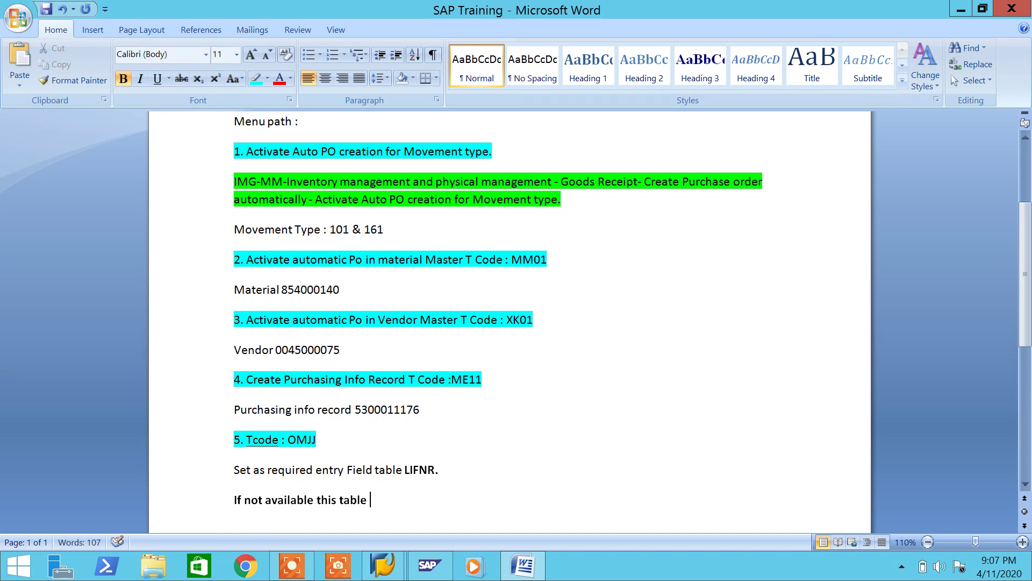
type(" LIFNR")
key("ctrl+s")
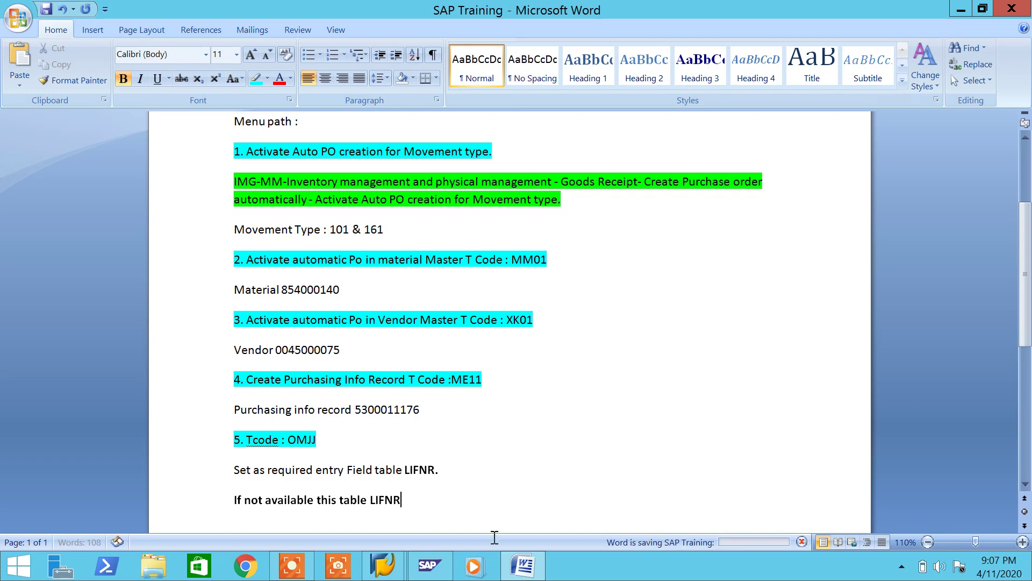
key("alt+Tab")
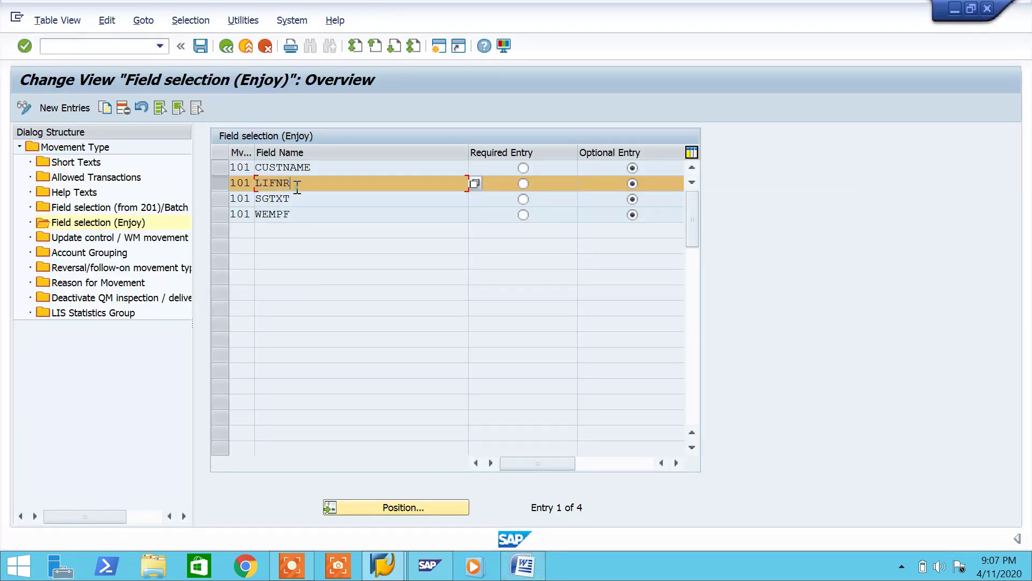
Switch the LIFNR field for movement type 101 to Required Entry
left_click(510, 563)
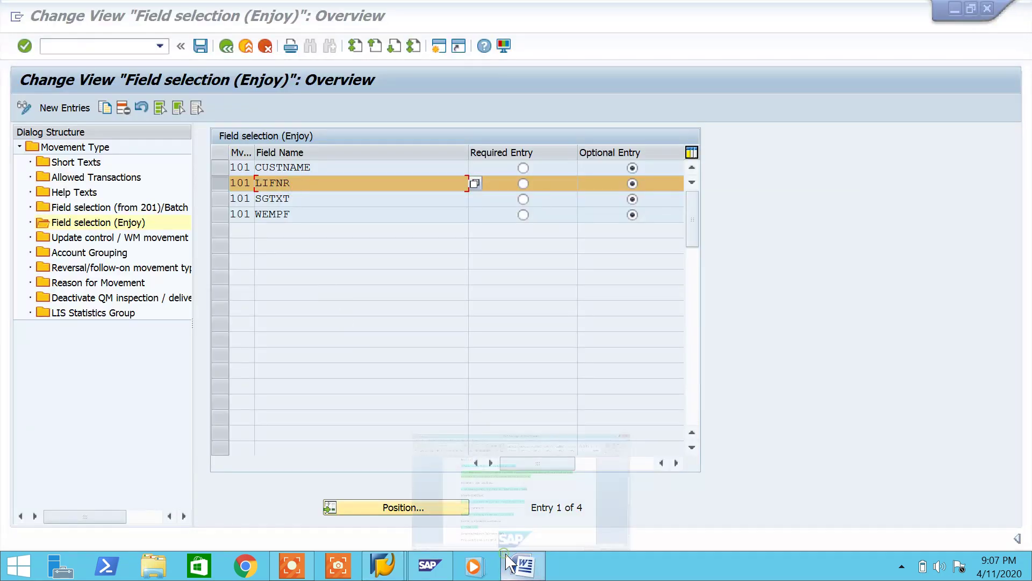
left_click(509, 564)
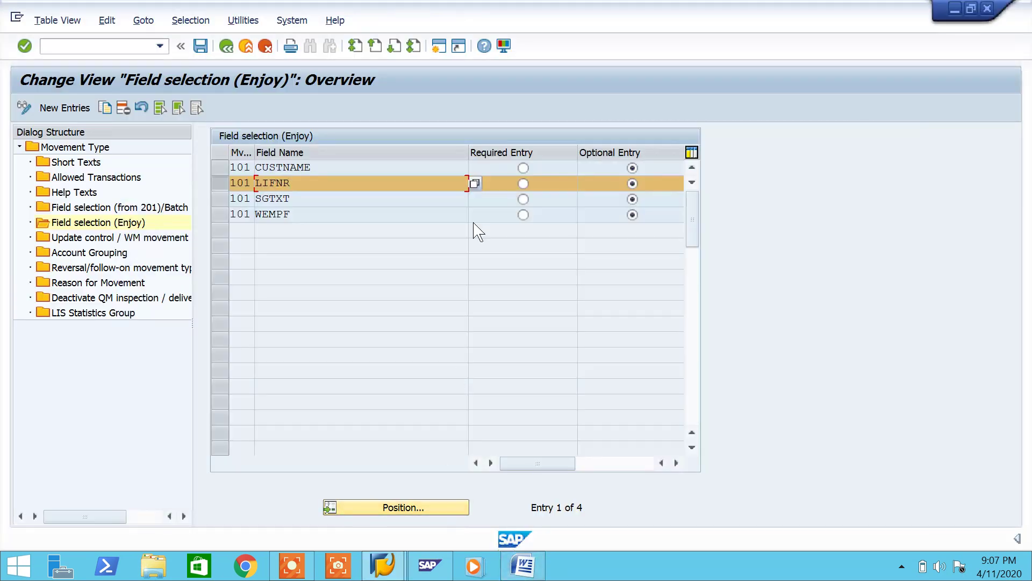
left_click(523, 183)
left_click(523, 565)
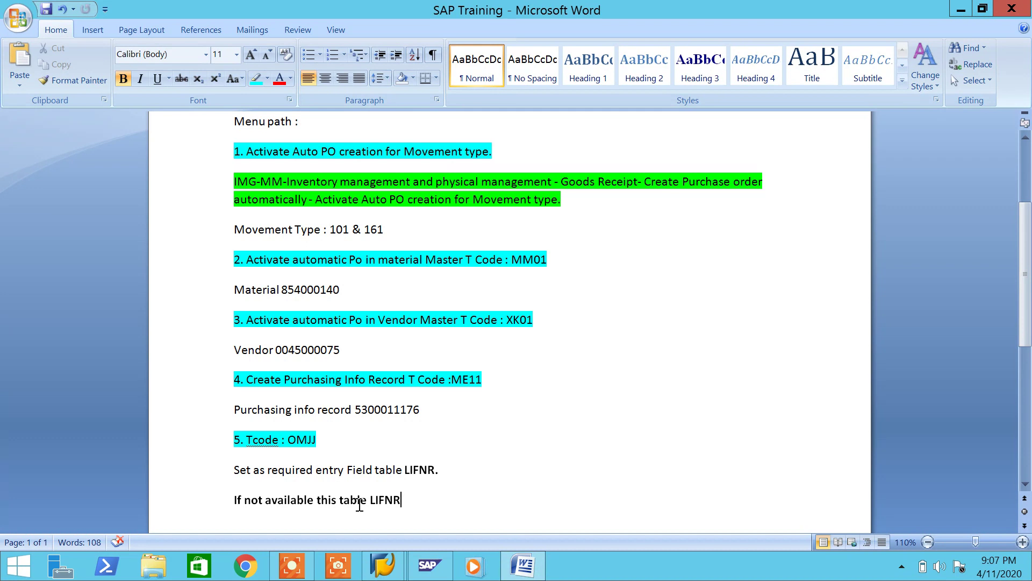
Remove bold from the lead-in words 'If not available this table' in the LIFNR note
left_click_drag(366, 503, 337, 571)
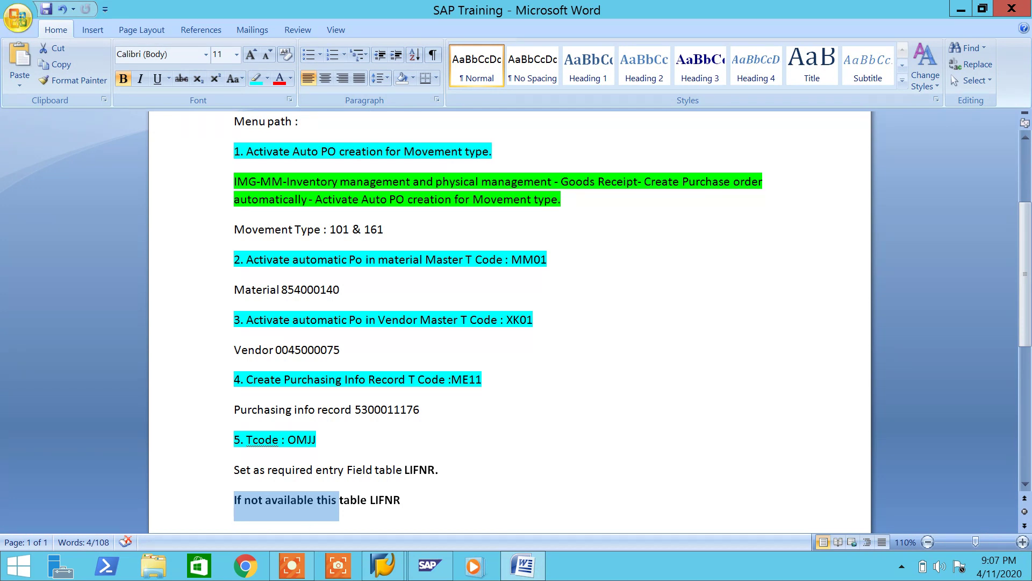
left_click(574, 482)
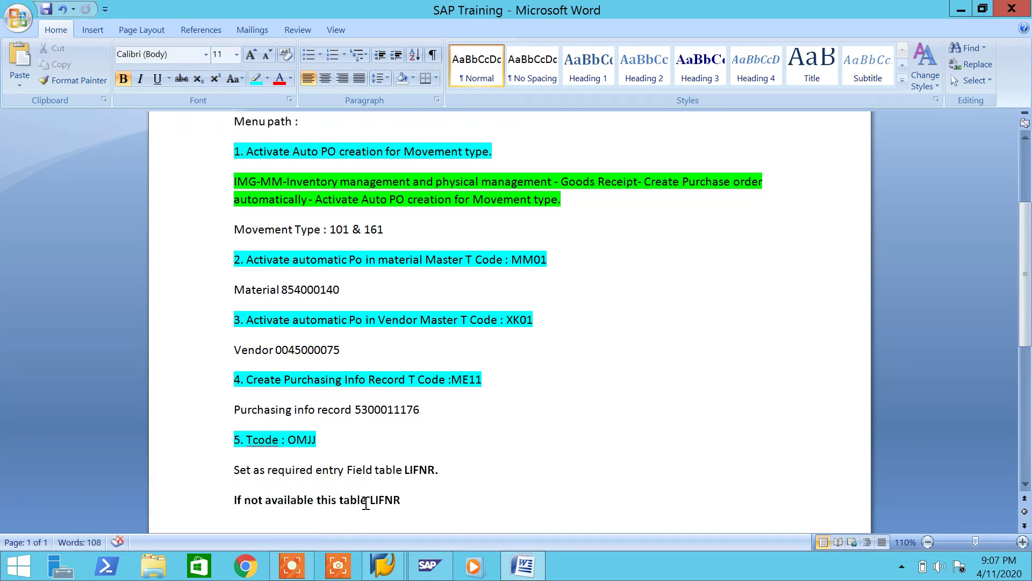
left_click_drag(370, 501, 220, 506)
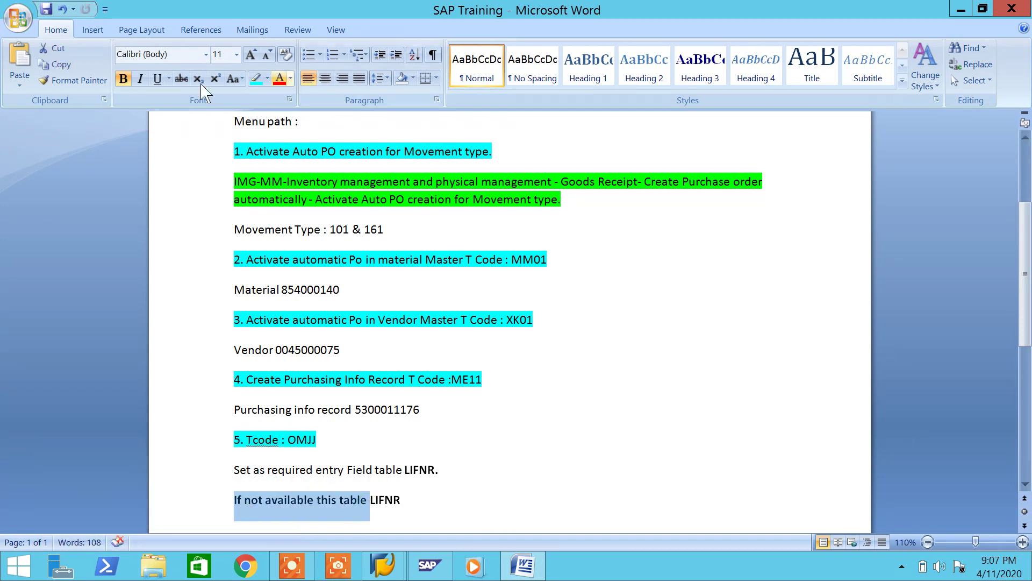
left_click(123, 78)
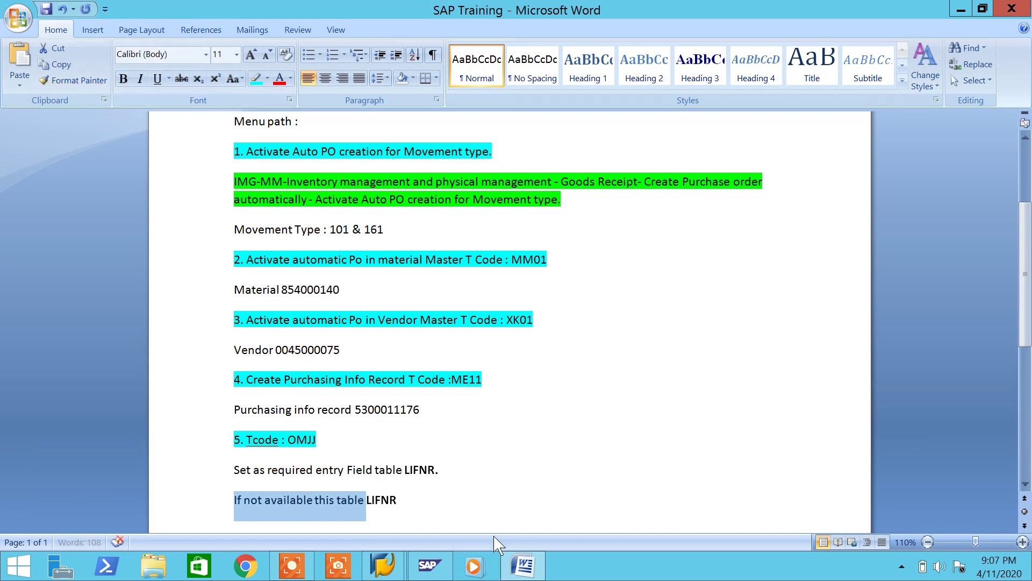
Continue the LIFNR note with ', then assign and make it as required entry' and save it
left_click(489, 516)
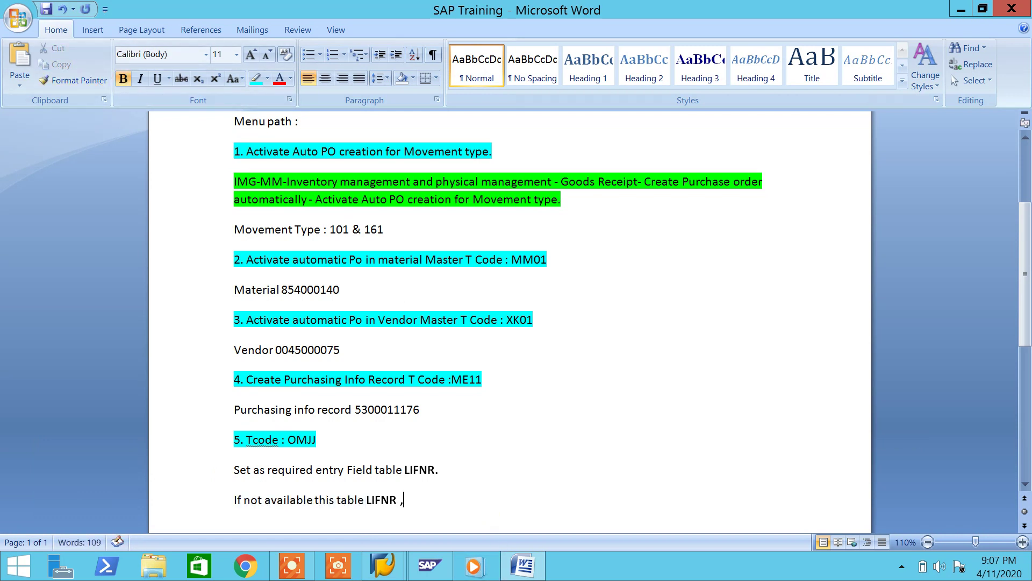
type("then assign and")
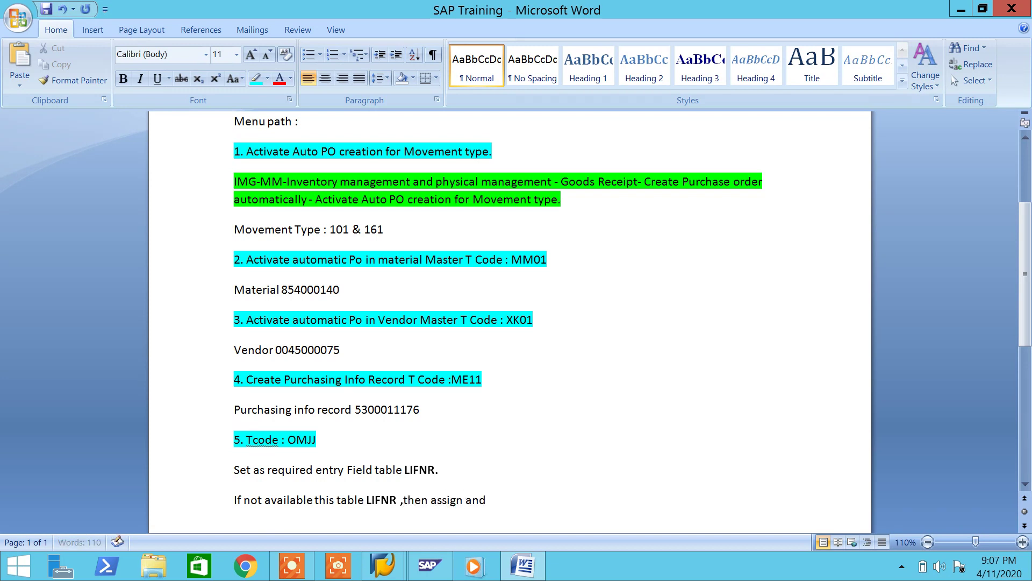
type(" make it as required entry")
key("ctrl+s")
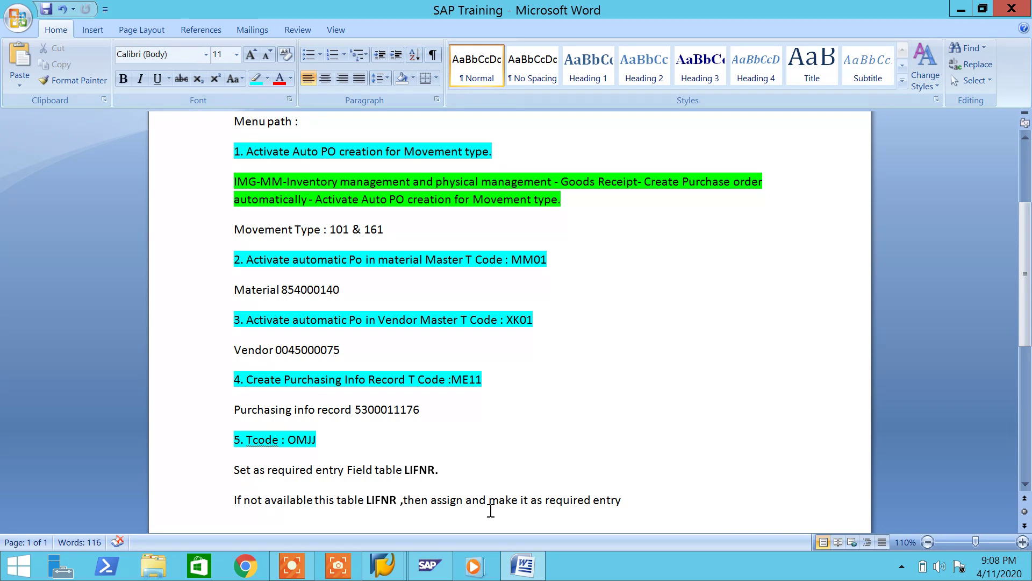
scroll(490, 509, "down", 5)
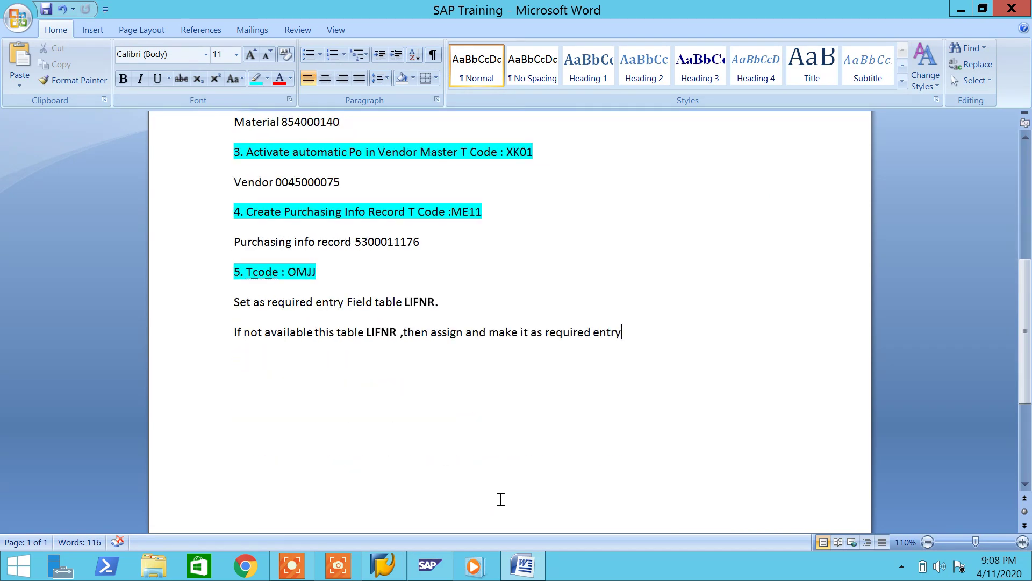
left_click(540, 571)
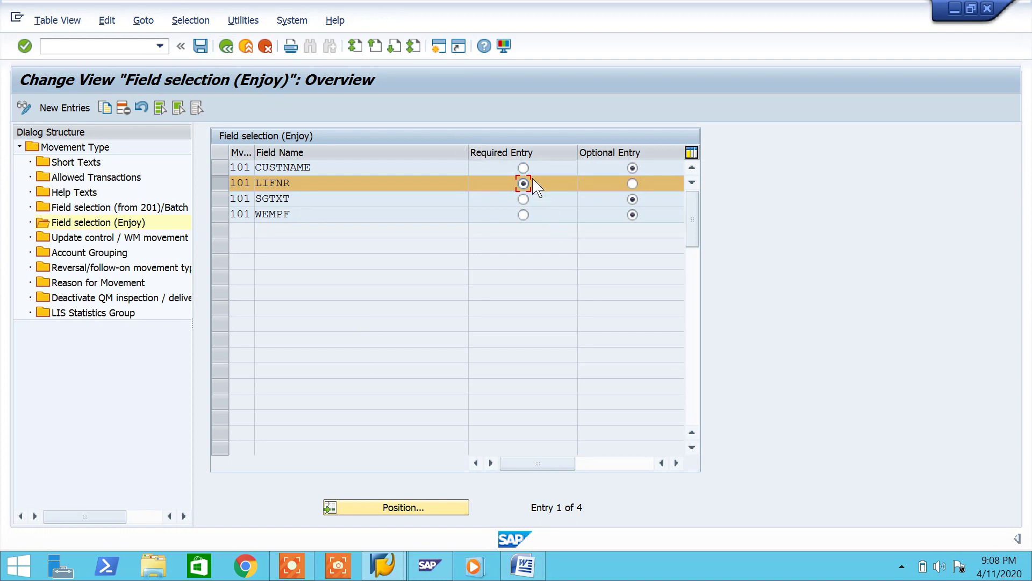
Save the LIFNR required-entry setting under the customizing request and back out of movement type 101
left_click(201, 46)
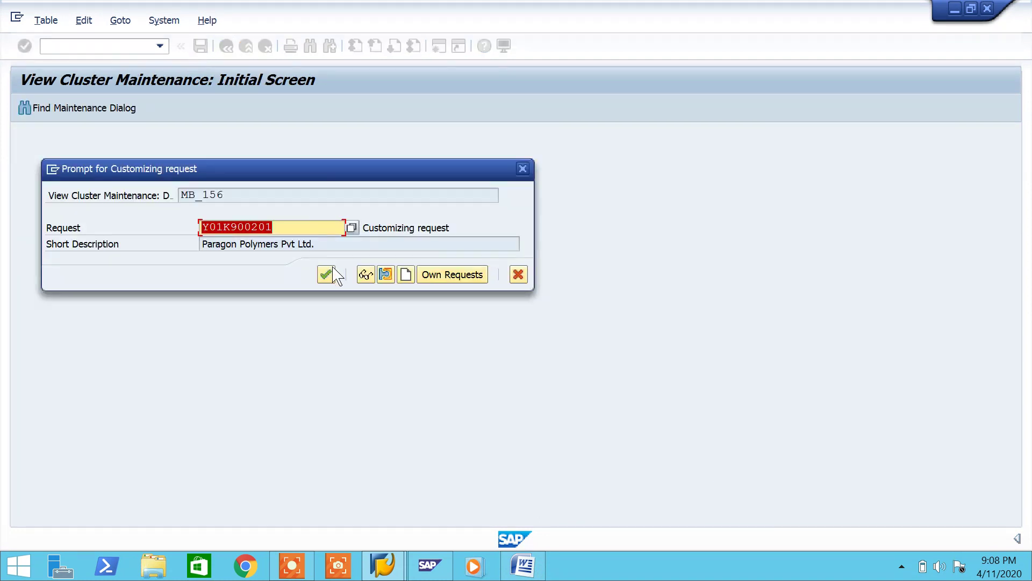
left_click(325, 272)
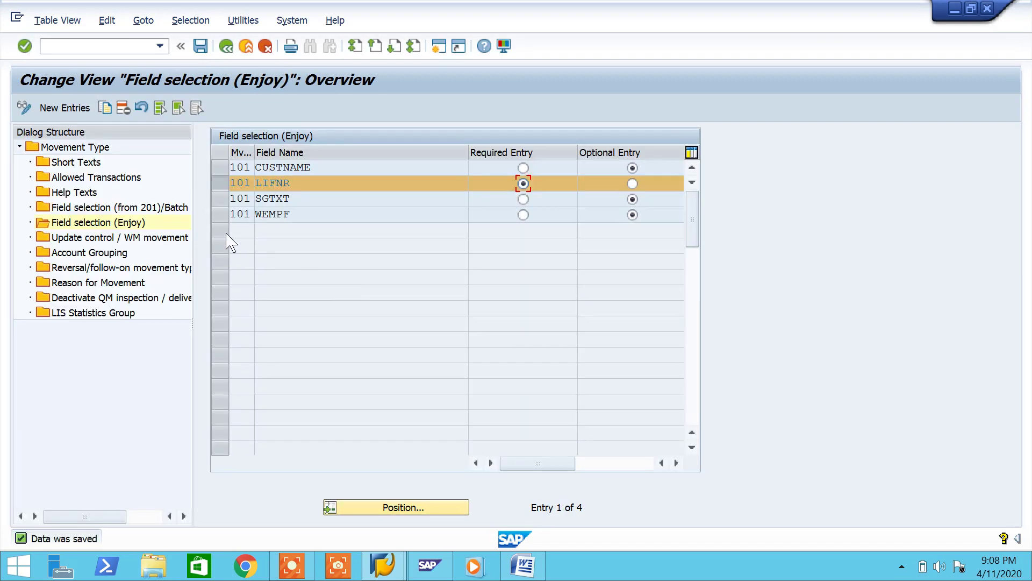
left_click(226, 47)
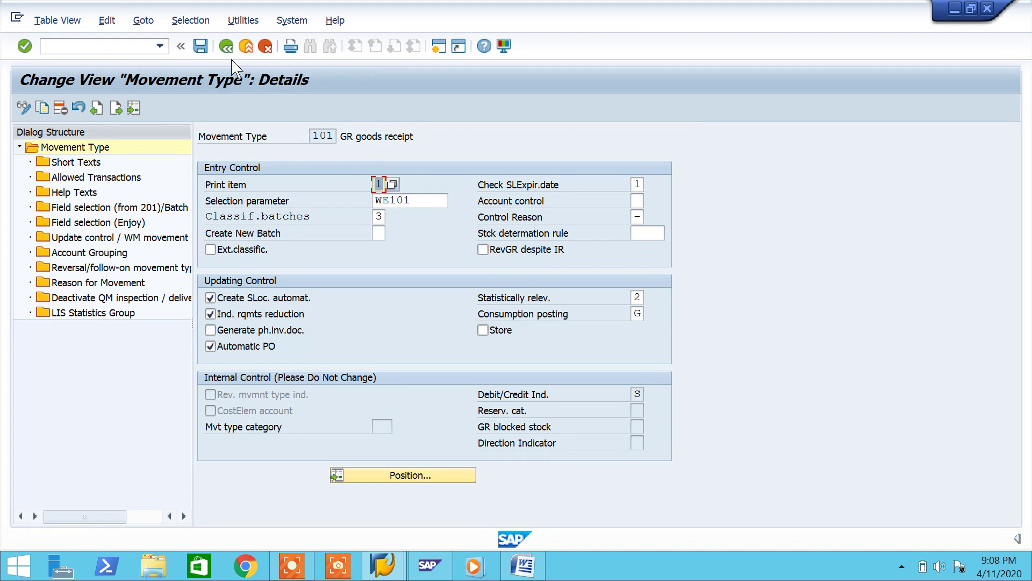
left_click(226, 48)
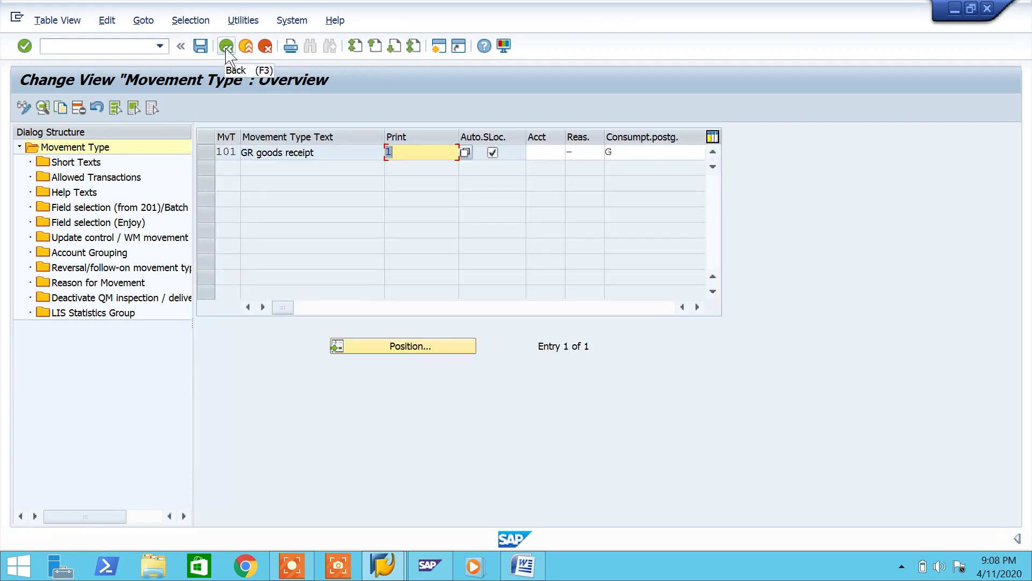
left_click(226, 48)
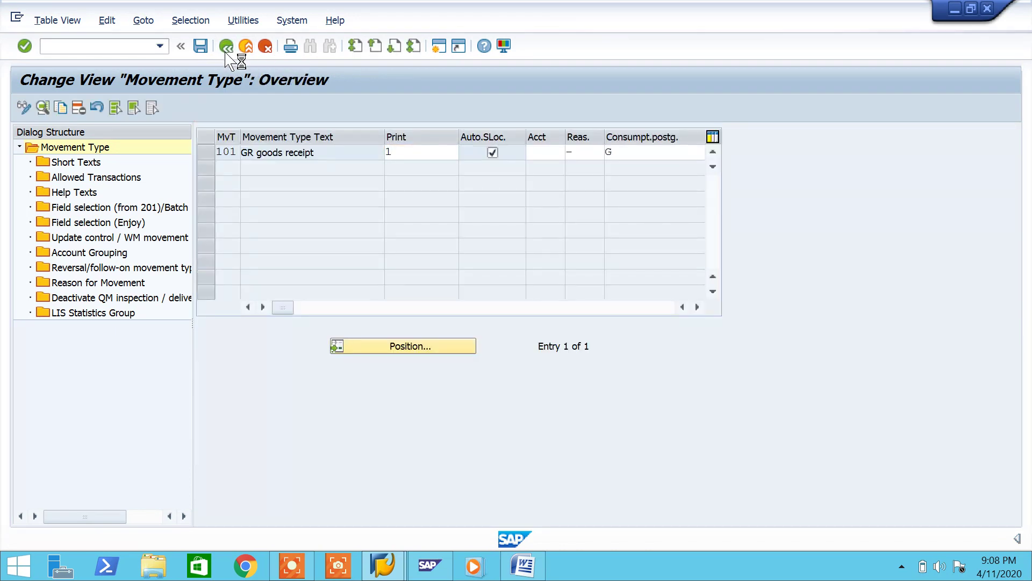
Run OMJJ restricted by Movement Type and open the details of movement type 101
type("omjj")
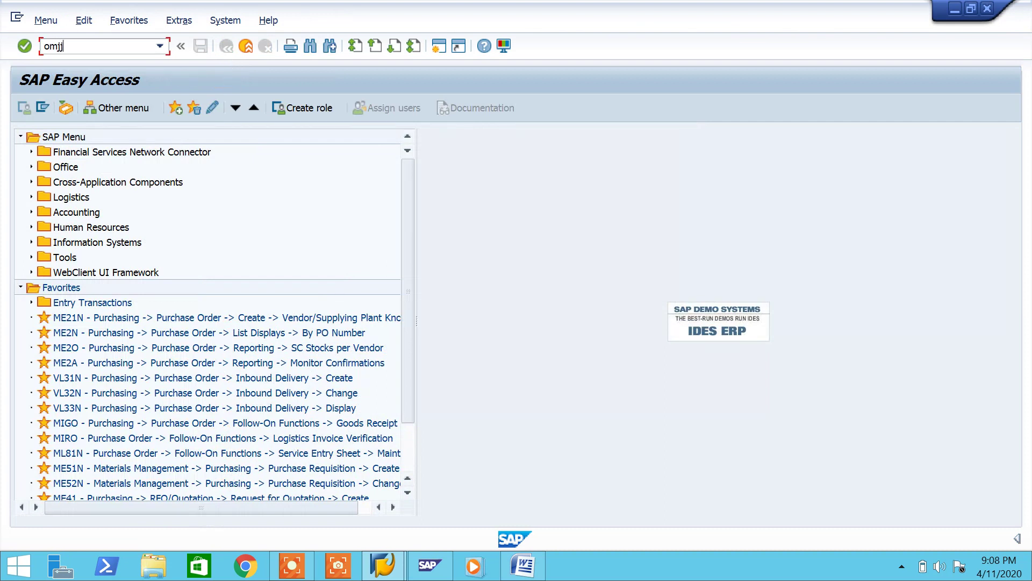
key("Return")
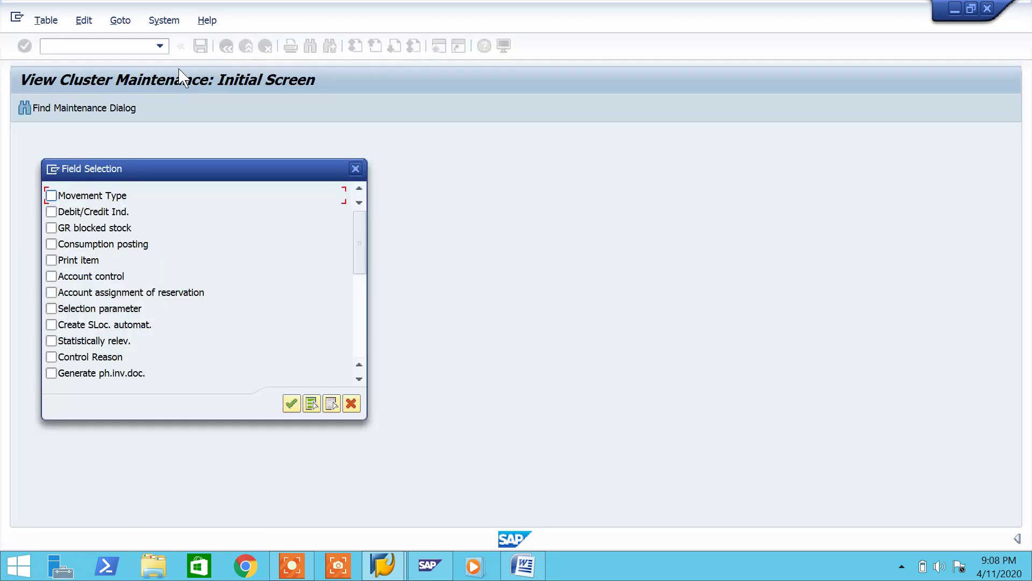
left_click(114, 194)
left_click(297, 406)
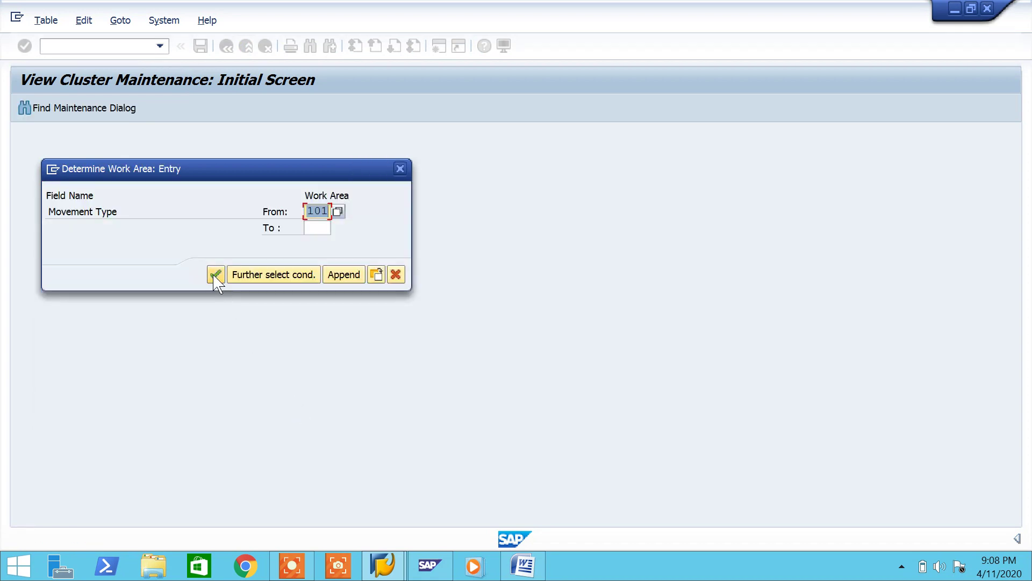
left_click(216, 275)
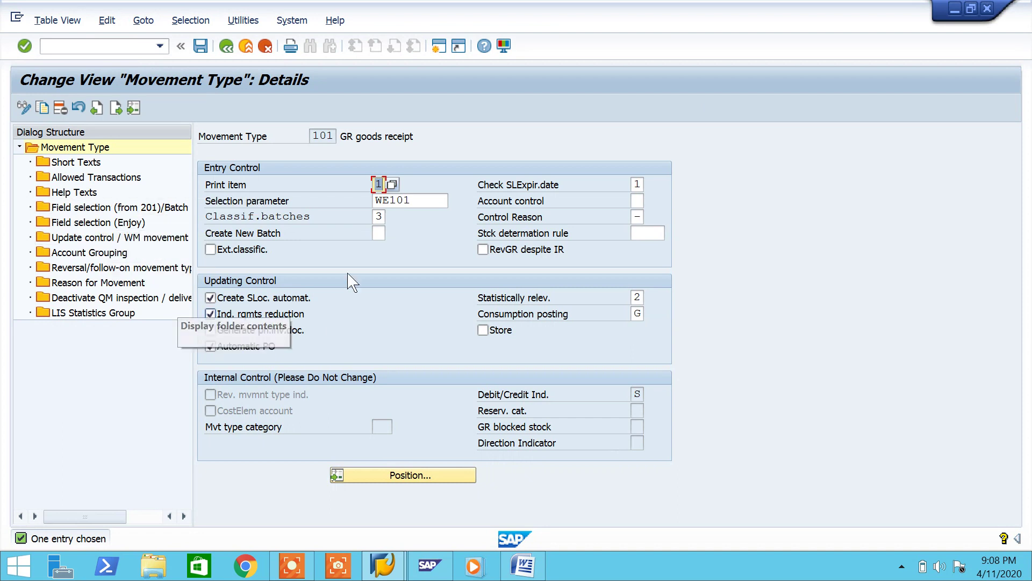
left_click(106, 50)
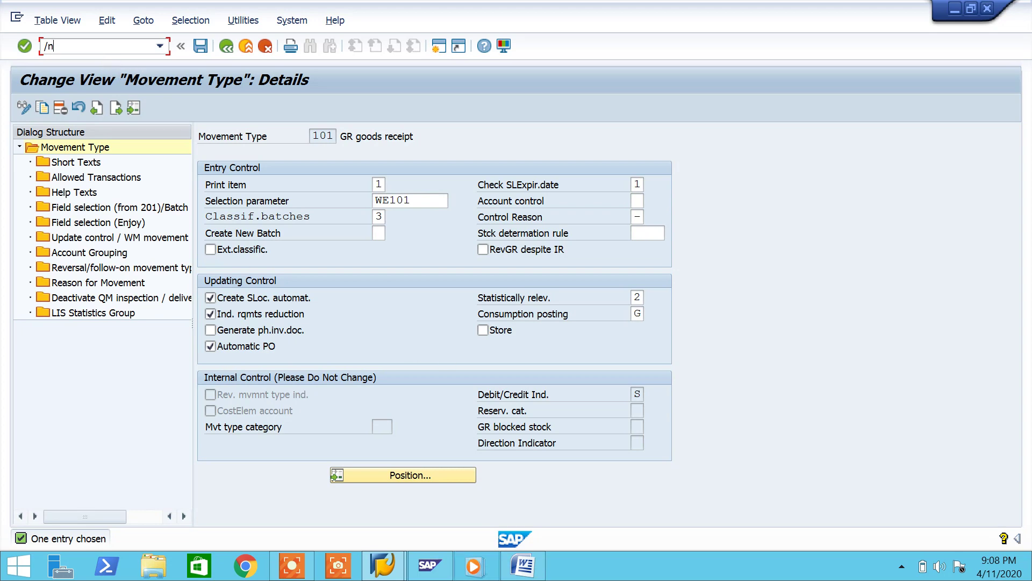
Add step 6 'Goods Receipt T Code : MIGO' to the notes, highlighted in cyan, and save
left_click(521, 565)
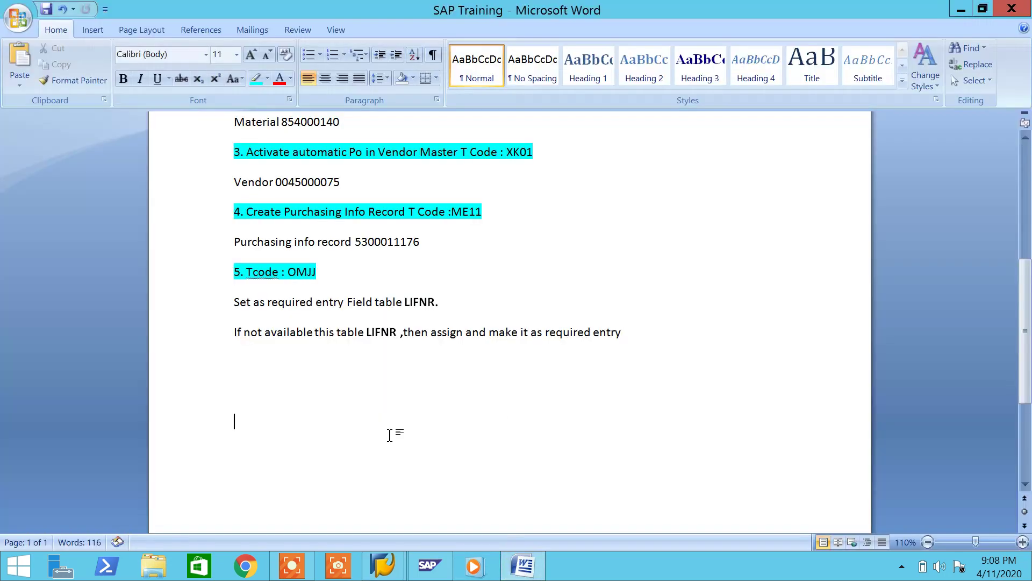
left_click(279, 368)
type("6. Goods Receipt T Code : MIGO")
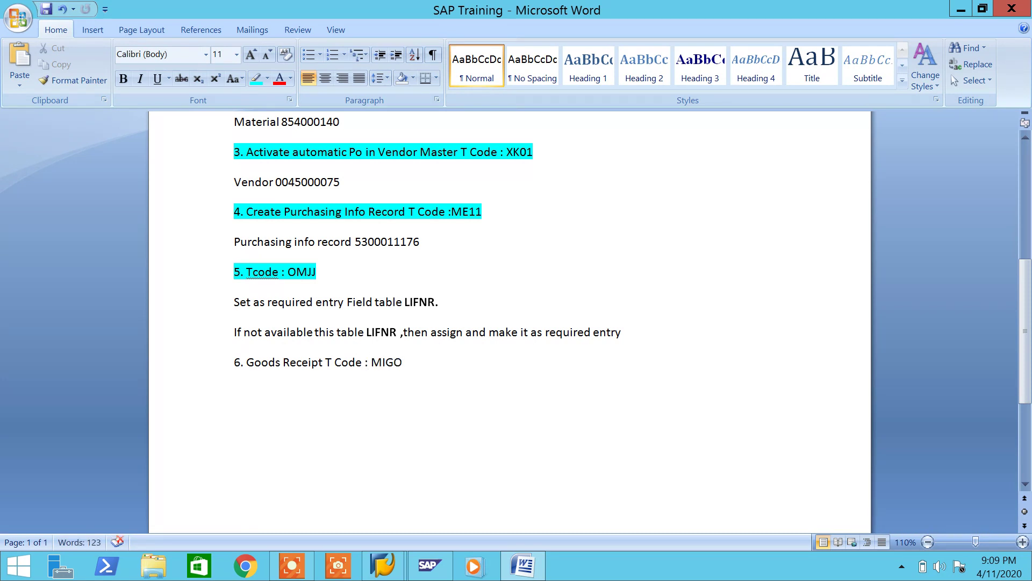
left_click_drag(422, 363, 194, 369)
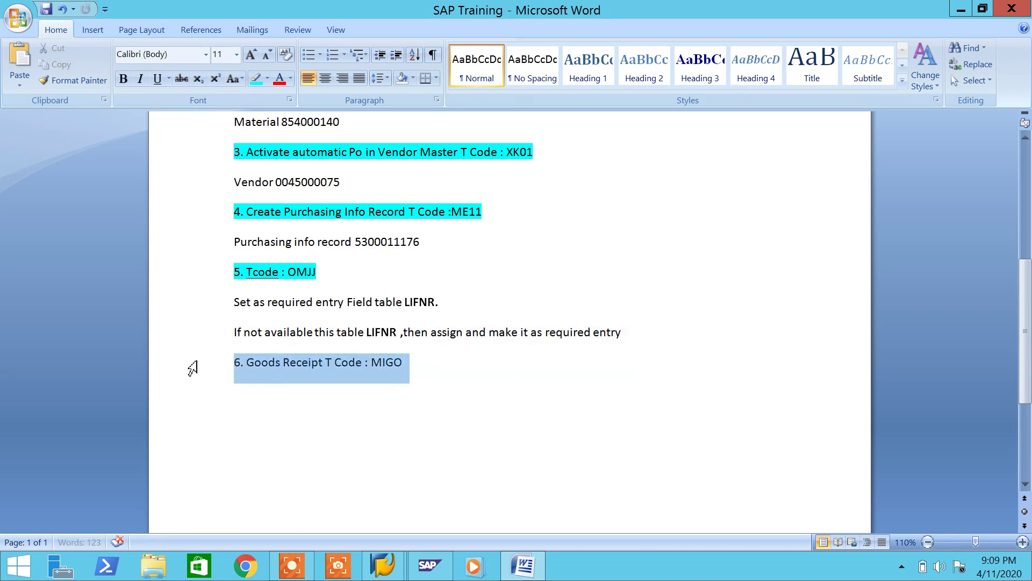
left_click(255, 79)
key("ctrl+s")
left_click(476, 383)
left_click(532, 572)
left_click(103, 47)
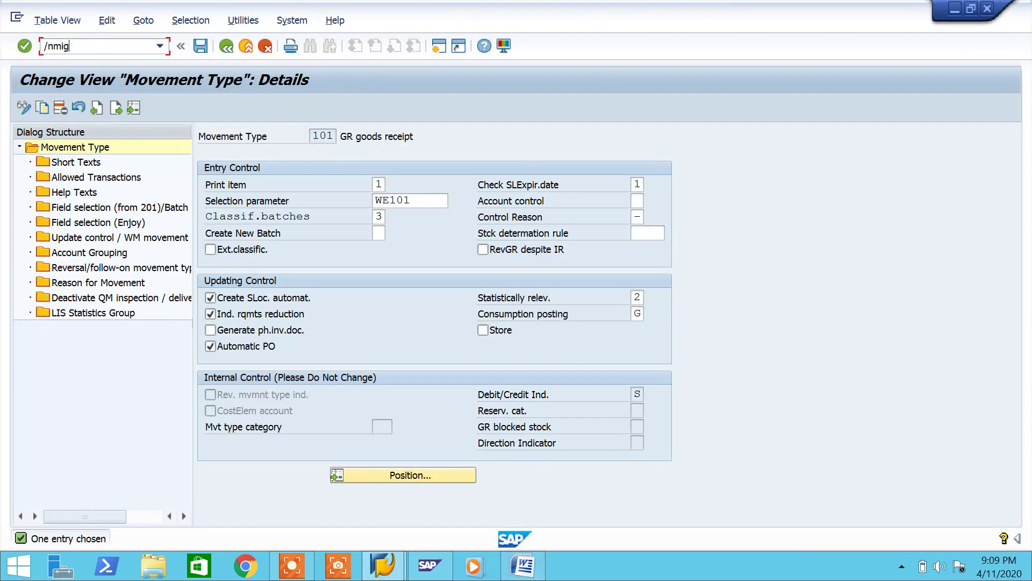
Start the MIGO goods receipt transaction with /nmigo
type("migo")
key("Return")
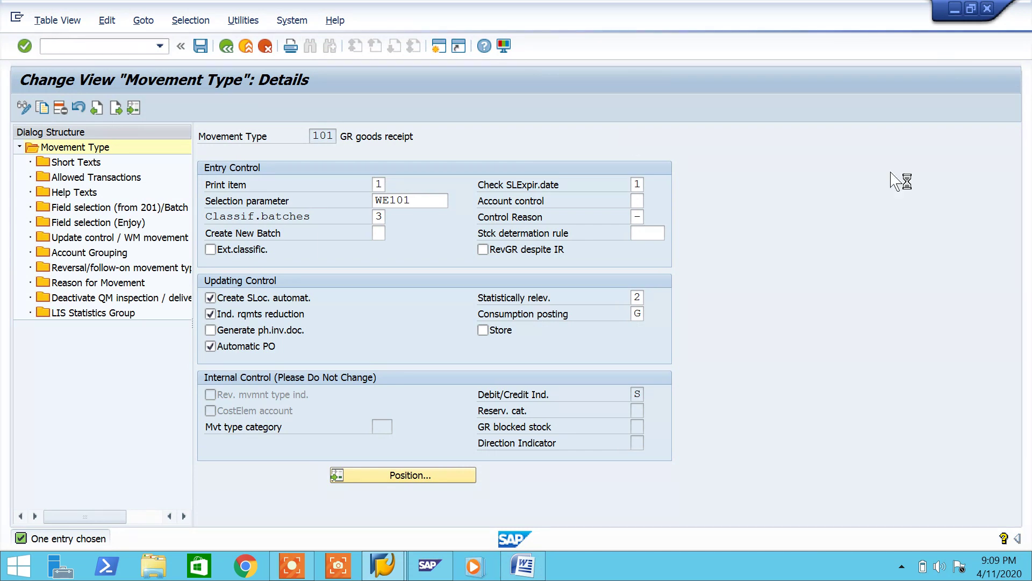
left_click(520, 569)
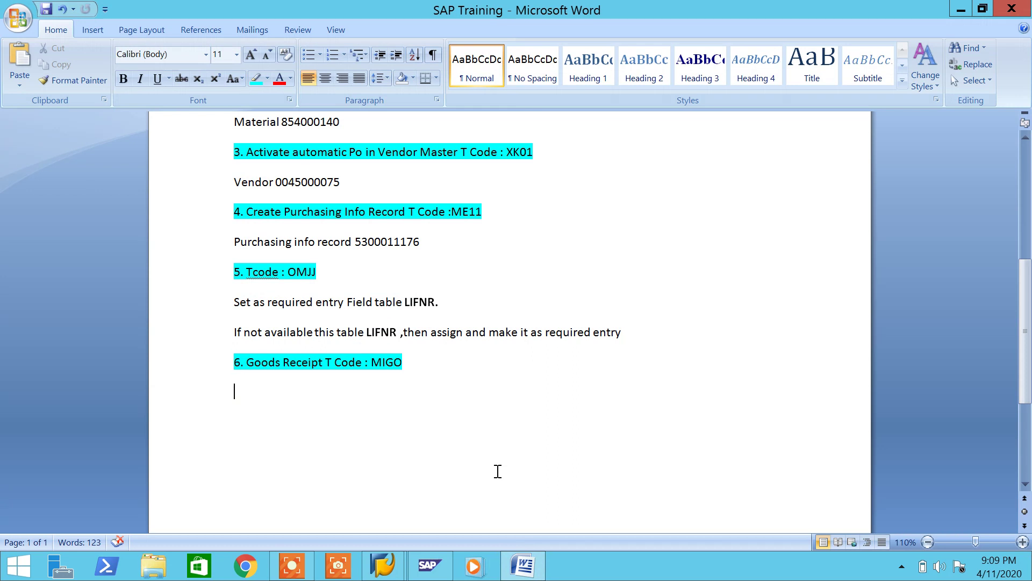
Add the line 'Goods receipt with others' under step 6 in the notes and save
type("Goods recipt")
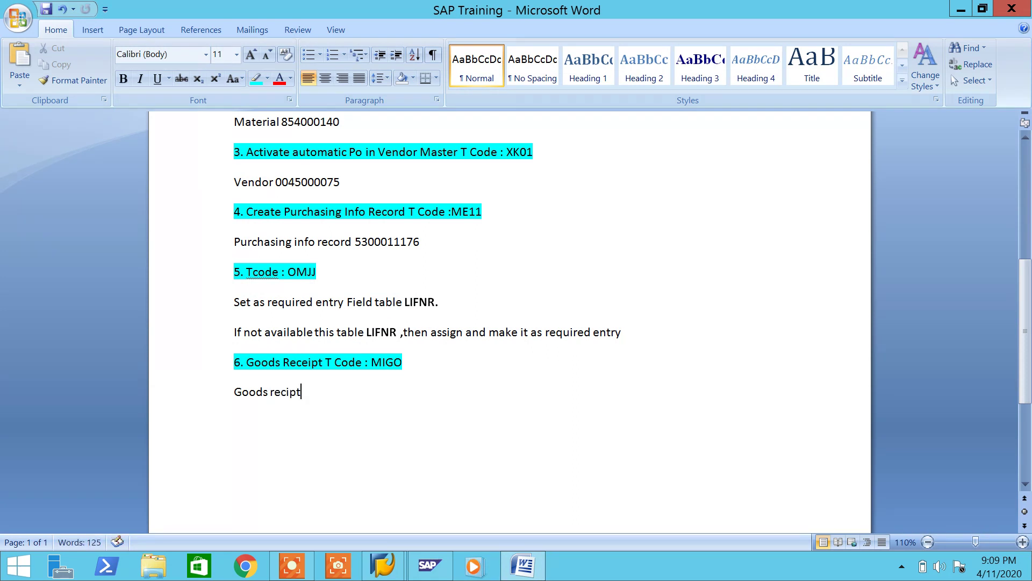
type("s with")
key("BackSpace")
key("BackSpace")
key("BackSpace")
key("BackSpace")
key("BackSpace")
key("BackSpace")
left_click(287, 393)
type("e")
key("End")
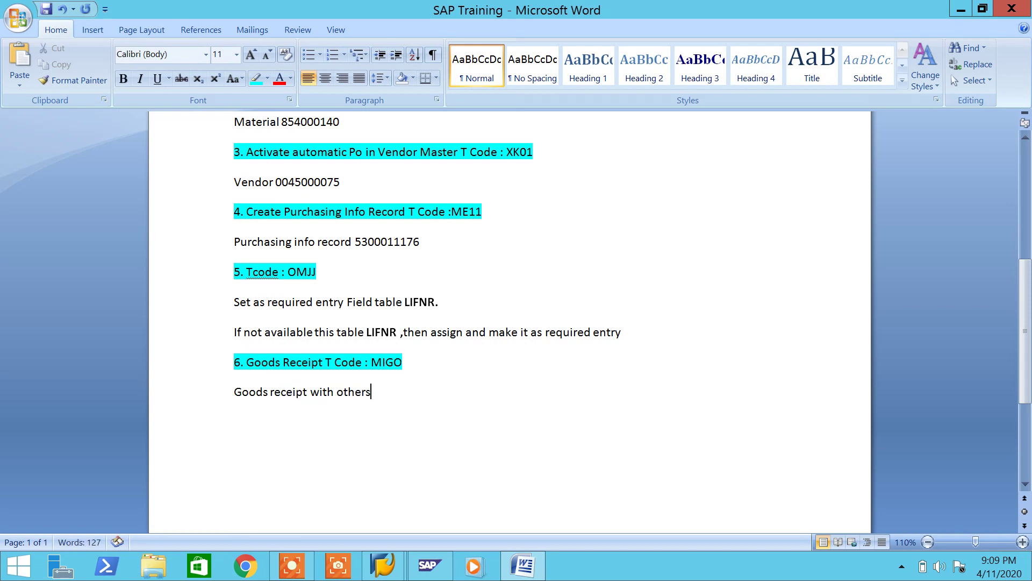
key("ctrl+s")
Set MIGO's action to Goods Receipt with reference type Other
left_click(523, 565)
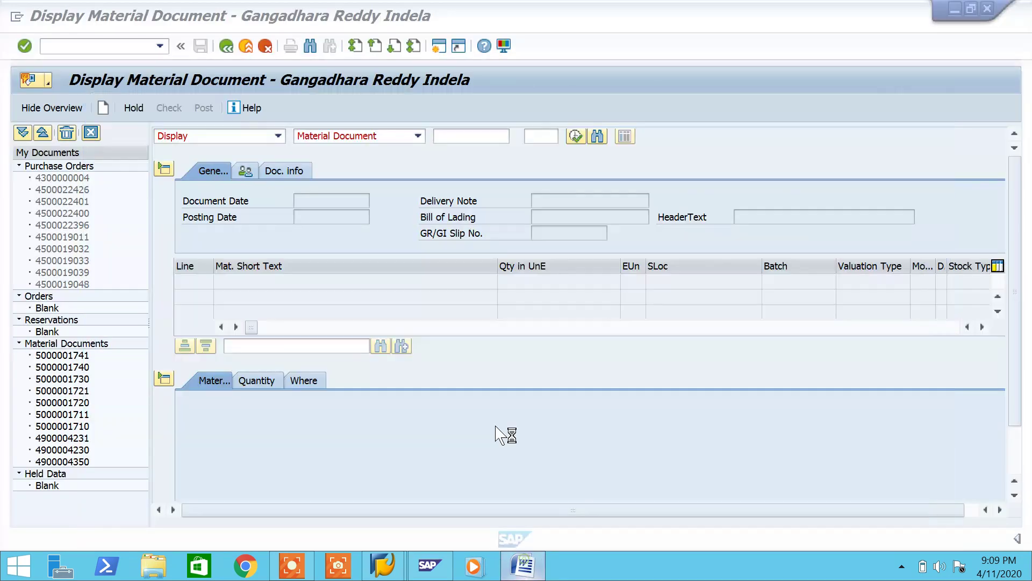
left_click(204, 137)
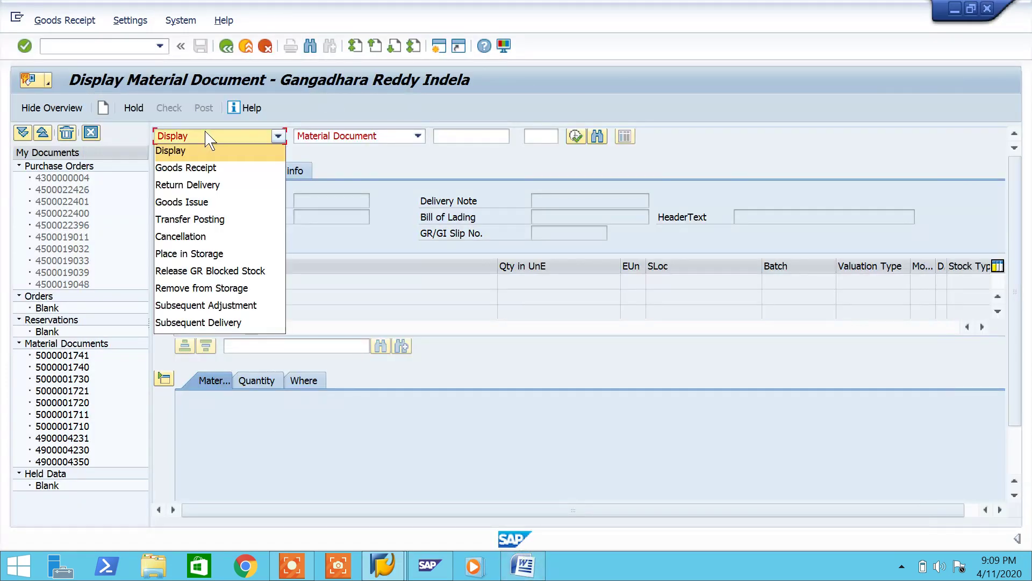
left_click(194, 169)
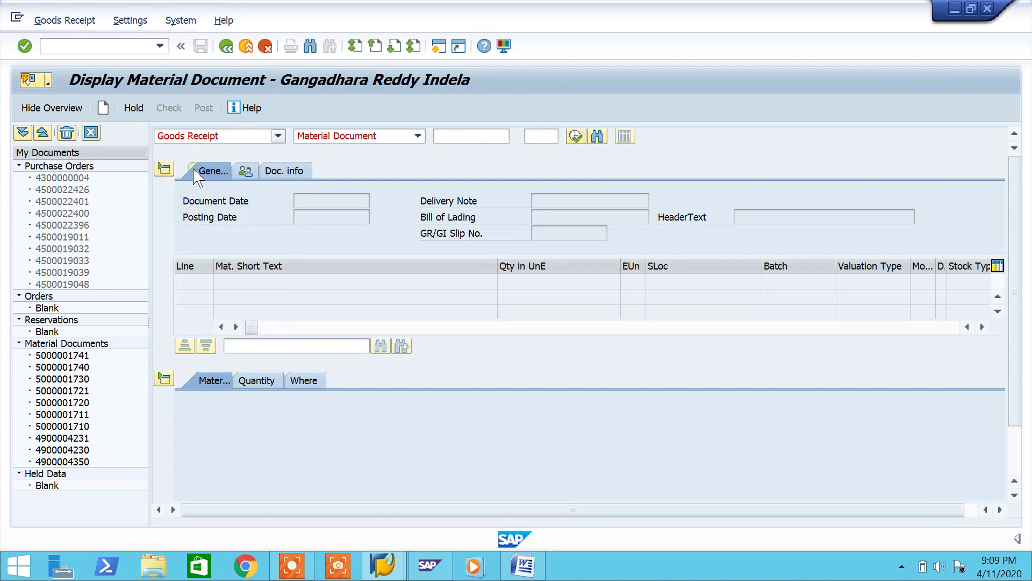
left_click(369, 136)
left_click(324, 201)
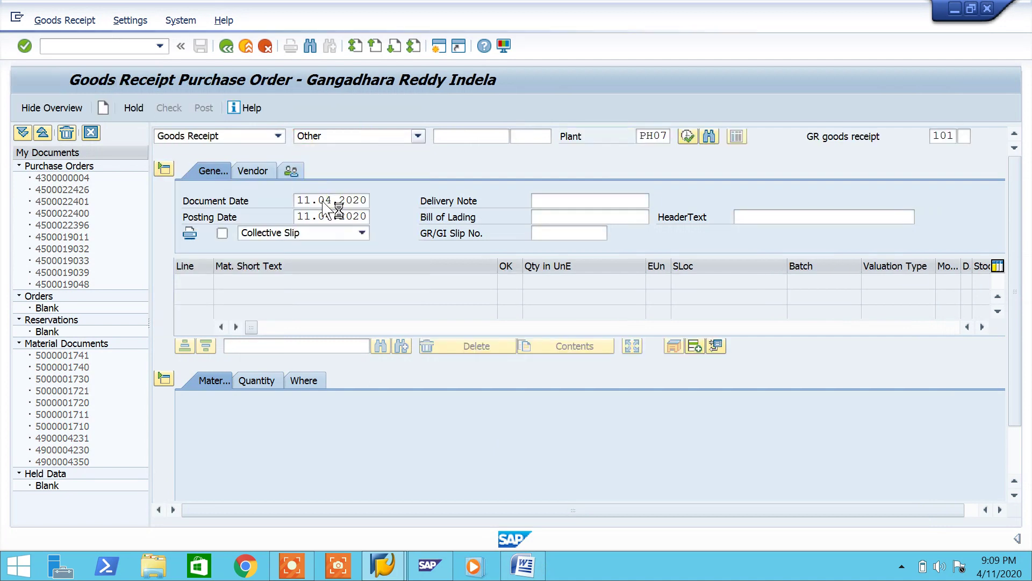
Replace movement type 502 with 101 and dismiss the default-values tip
left_click(964, 137)
left_click(964, 138)
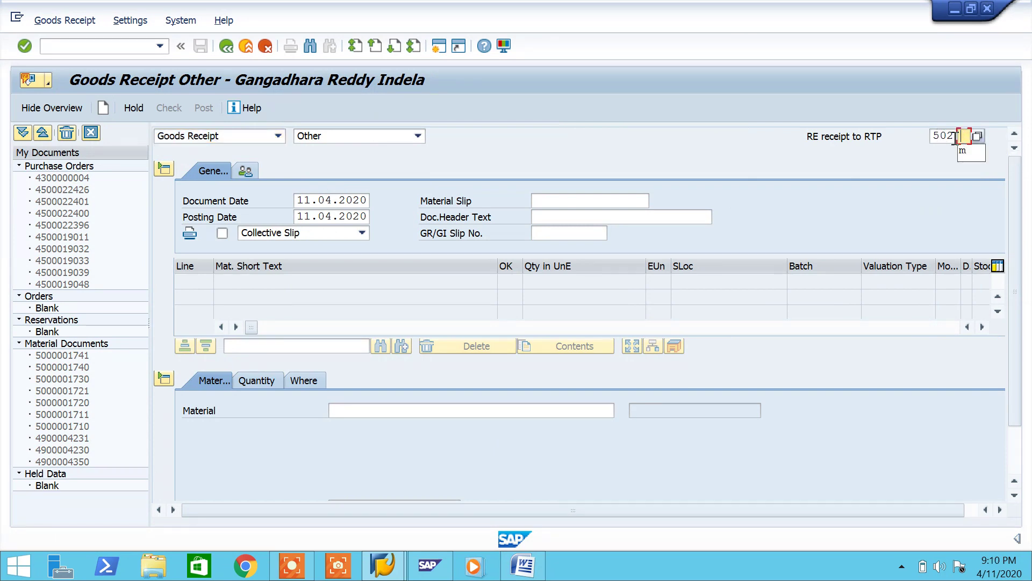
left_click(955, 138)
key("BackSpace")
key("BackSpace")
key("BackSpace")
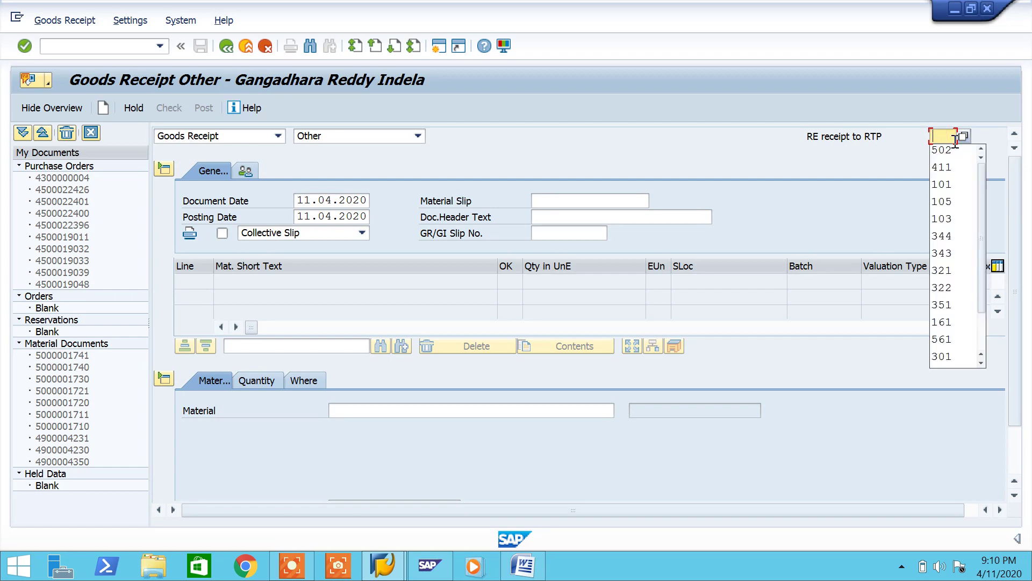
type("101")
key("Return")
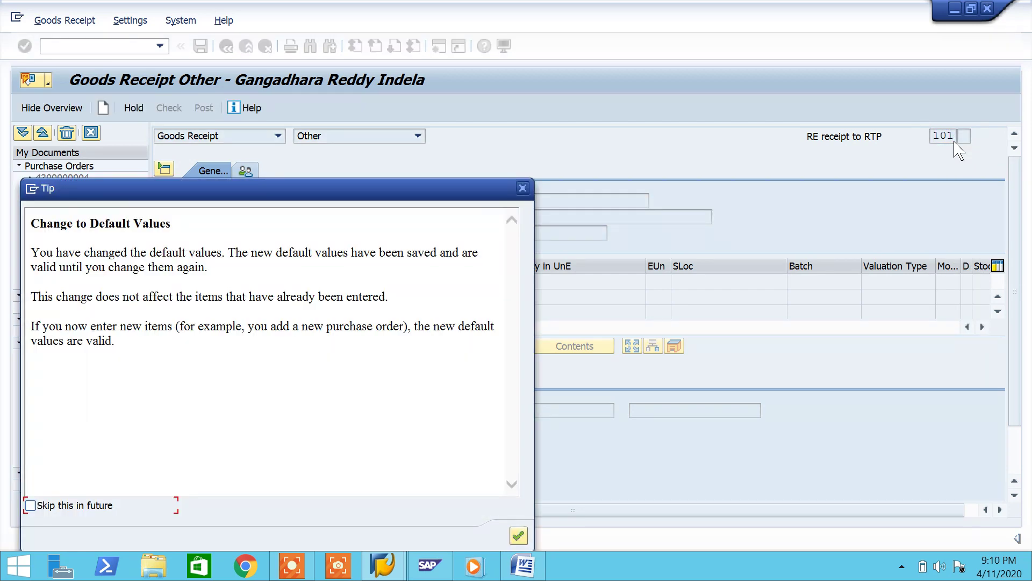
key("Return")
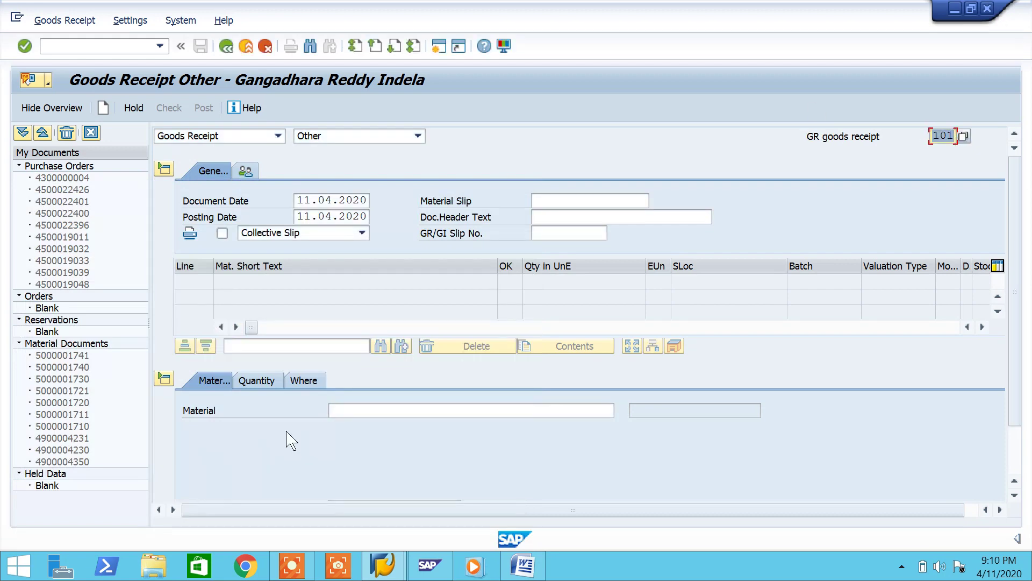
Copy material number 854000140 from the Word notes
left_click(534, 568)
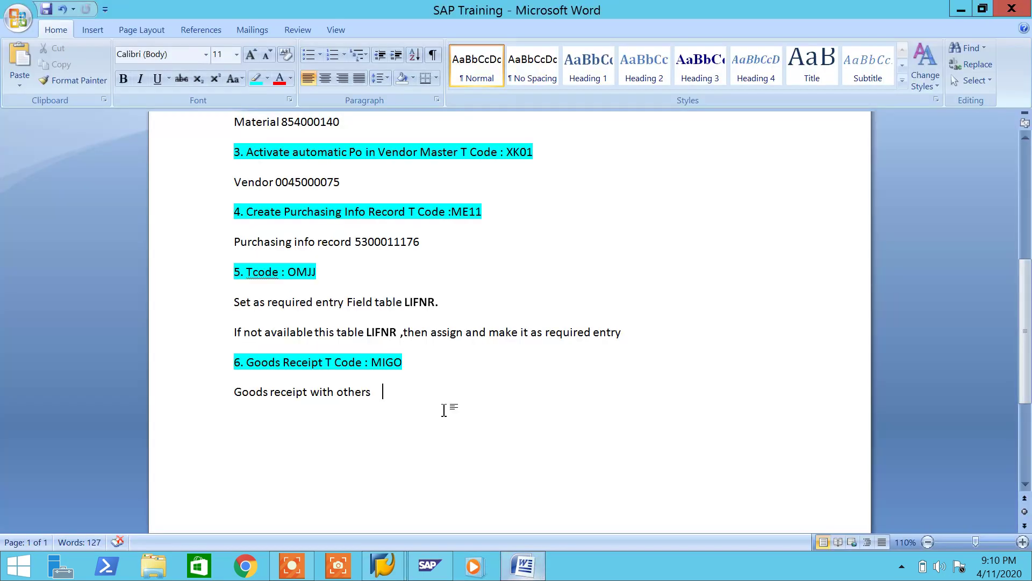
scroll(413, 305, "up", 5)
left_click_drag(353, 287, 282, 296)
key("ctrl+c")
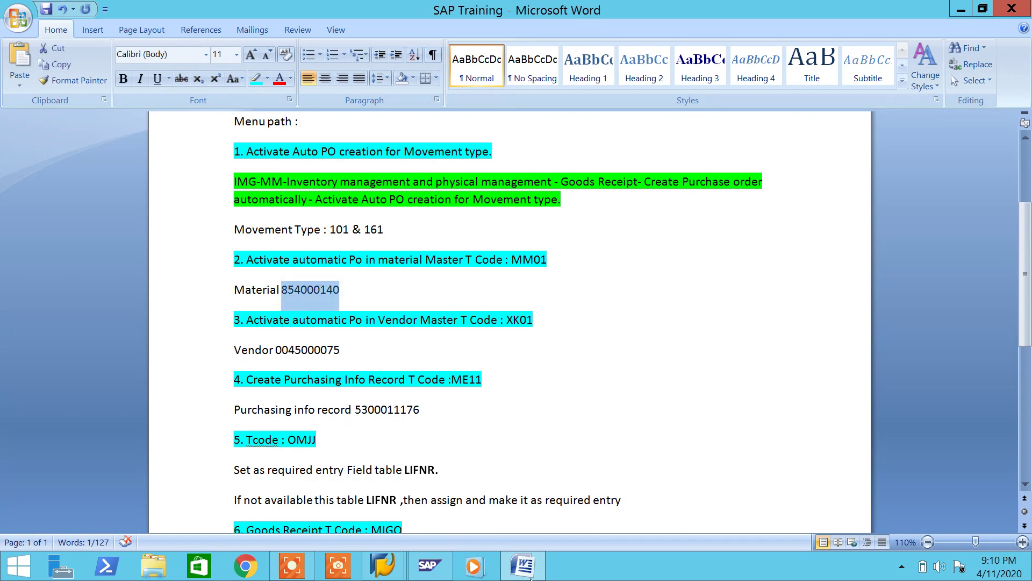
left_click(428, 565)
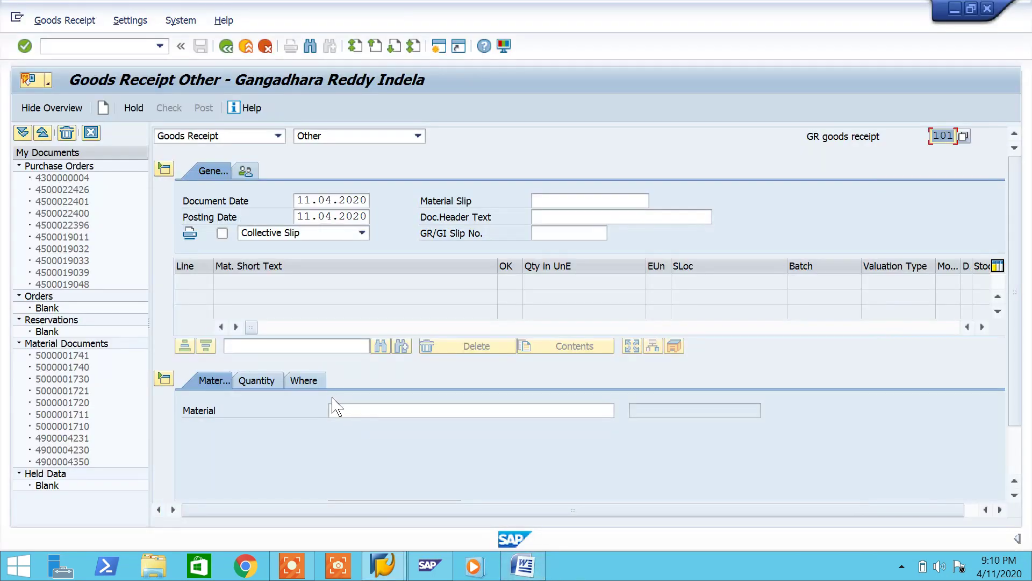
Enter material 854000140 with a quantity of 1000 on the goods receipt line
left_click(337, 413)
key("ctrl+v")
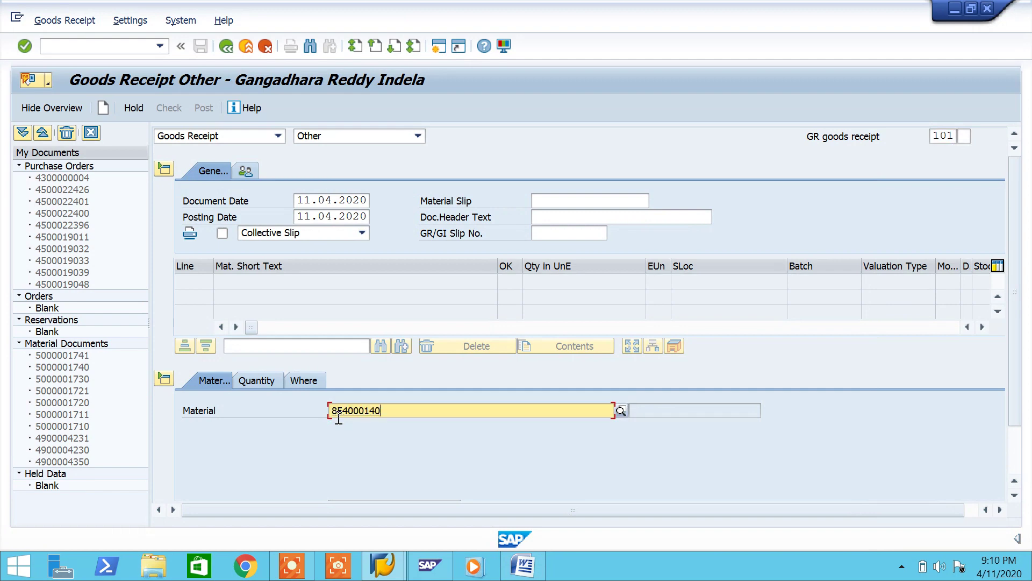
key("Return")
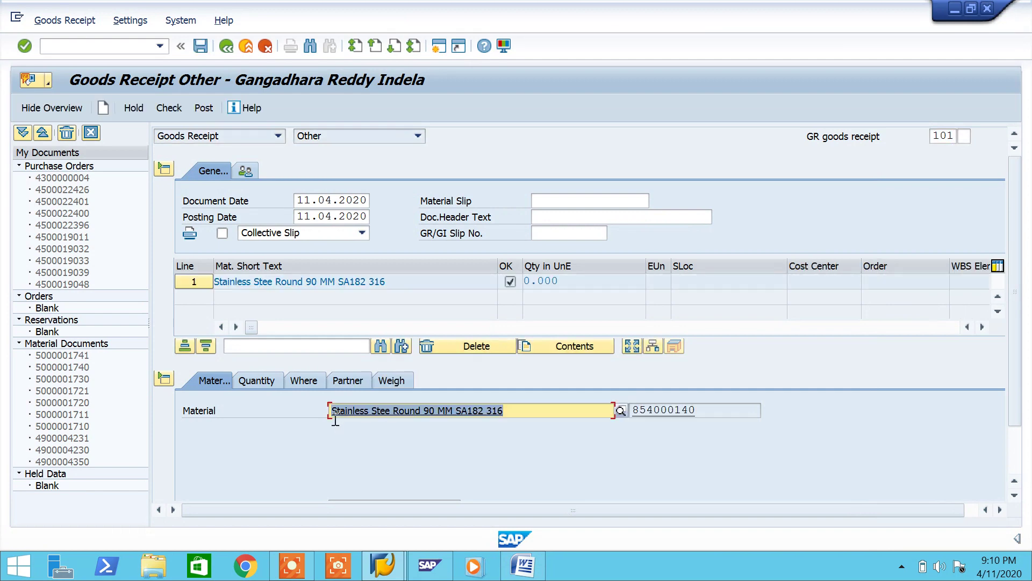
left_click(275, 382)
type("1000")
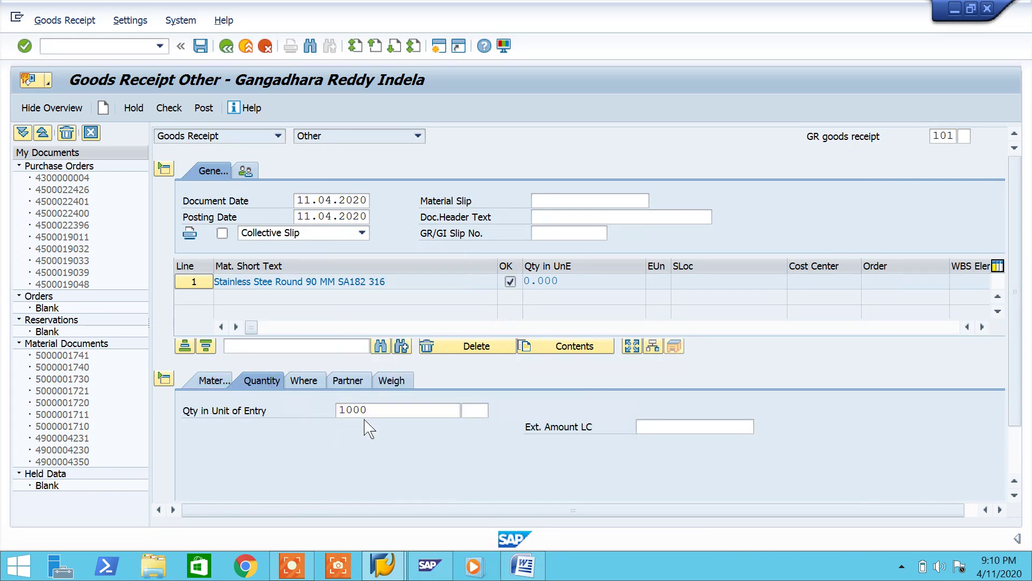
key("Return")
Set the item's plant to PH07 and storage location to PH09
left_click(310, 381)
left_click(409, 440)
key("Down")
key("Return")
key("Return")
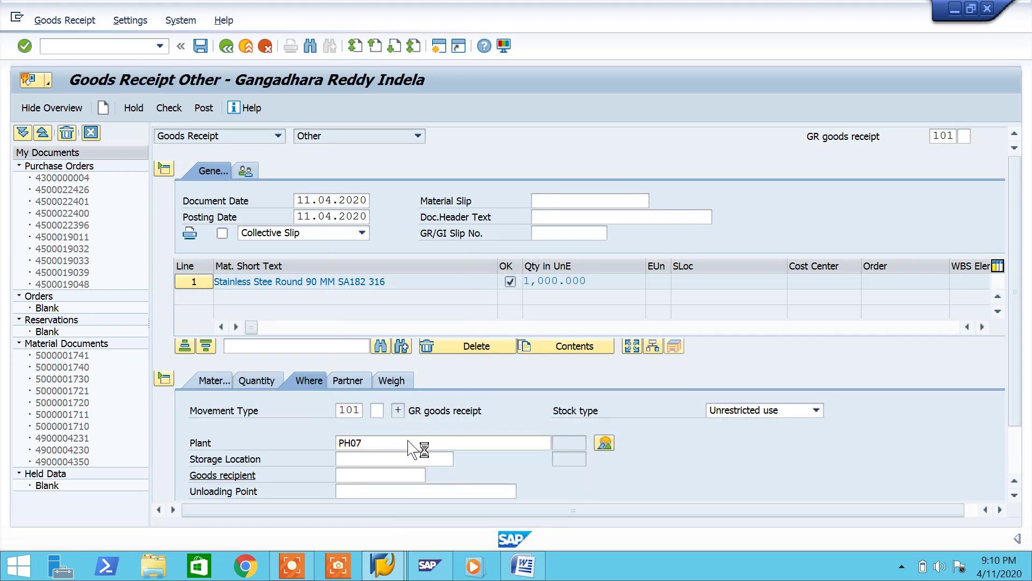
left_click(419, 460)
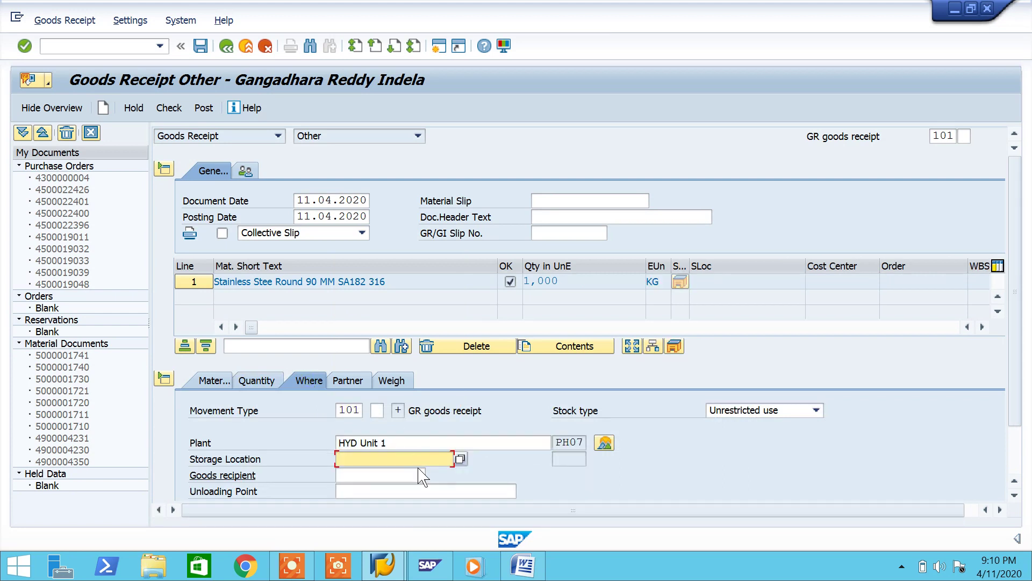
key("Down")
key("Return")
key("Return")
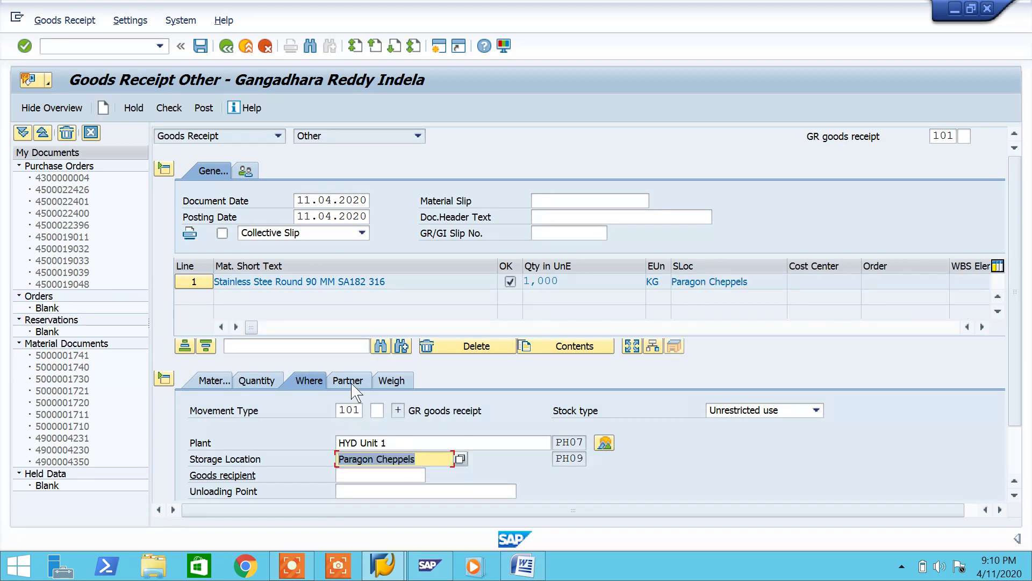
left_click(353, 381)
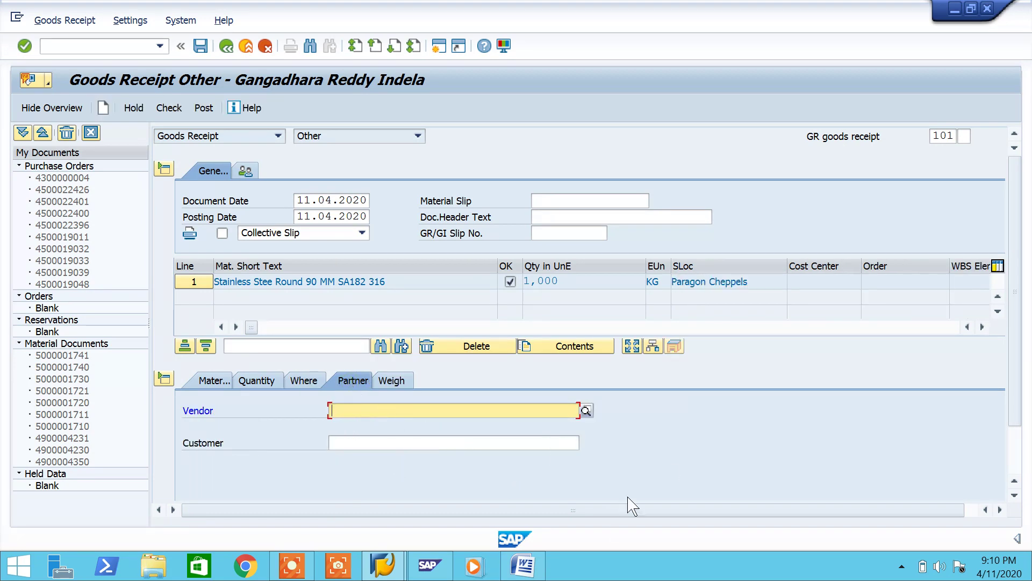
left_click(532, 559)
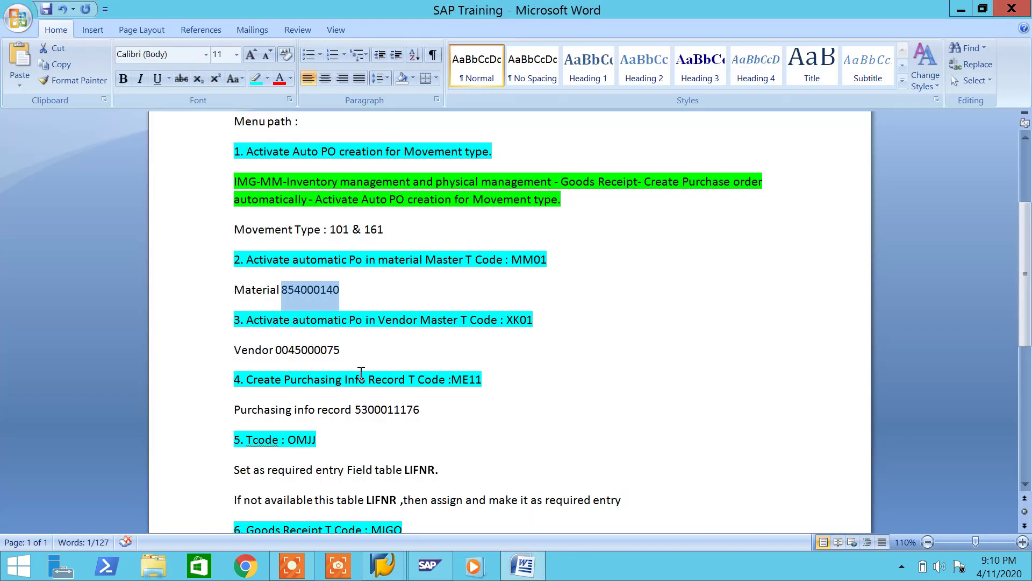
Paste the vendor number from the notes into the receipt's Vendor field, giving Santro Steel
left_click_drag(341, 353, 310, 371)
key("ctrl+c")
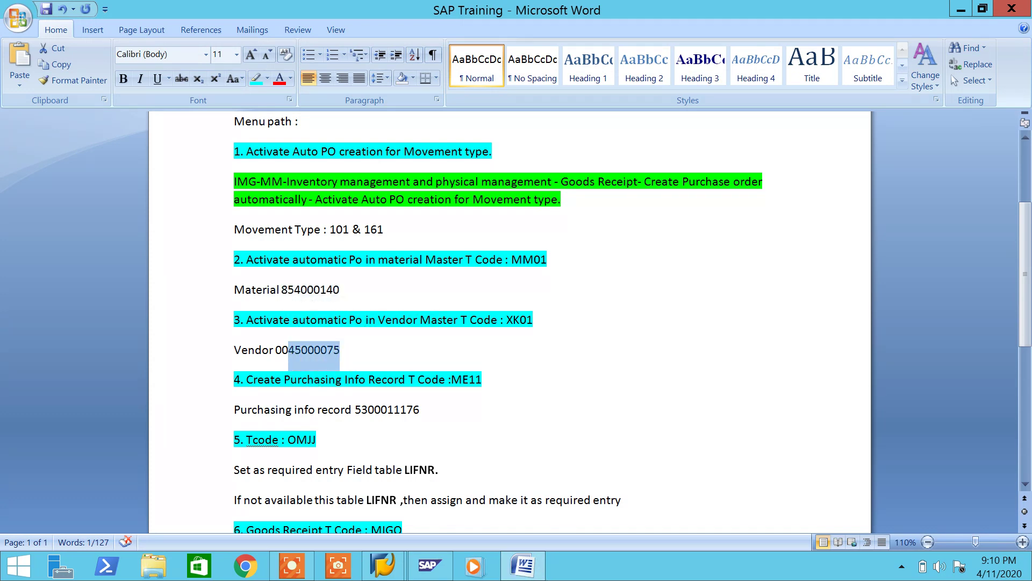
left_click(525, 564)
key("ctrl+v")
key("Return")
Review the goods receipt until it reports 'Document is O.K.', then post it
scroll(499, 490, "down", 1)
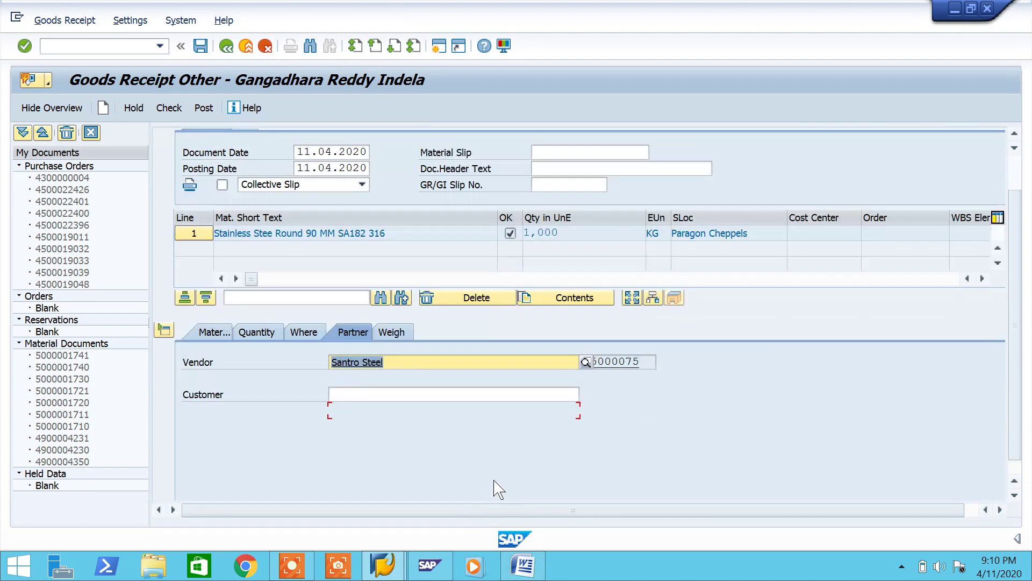
scroll(493, 488, "down", 1)
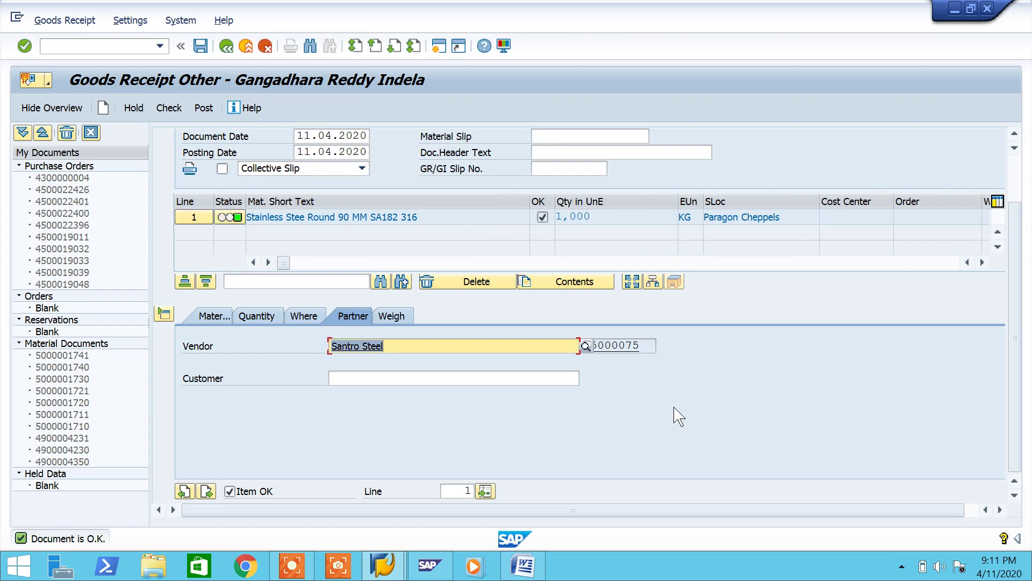
scroll(715, 306, "up", 3)
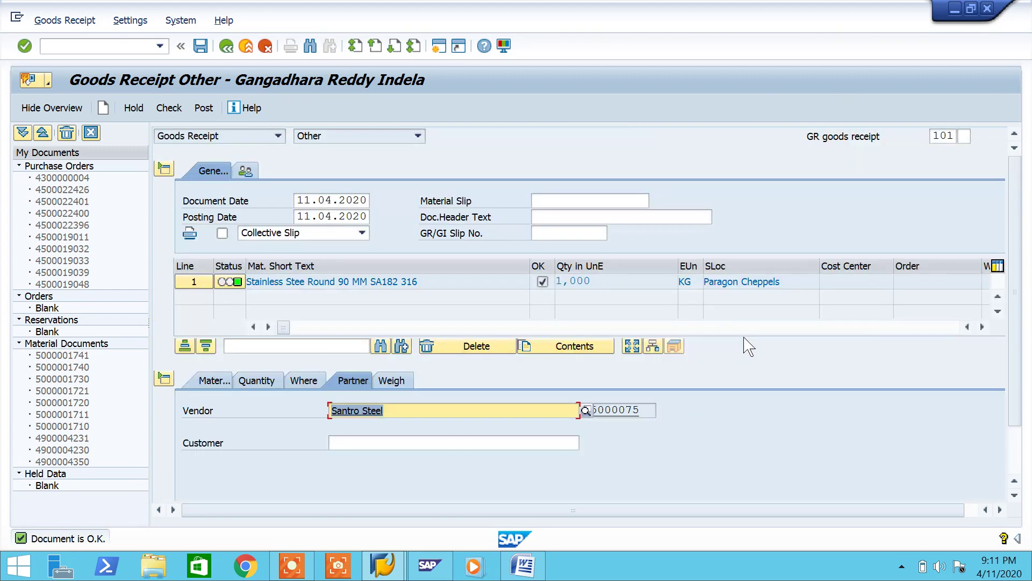
left_click(204, 108)
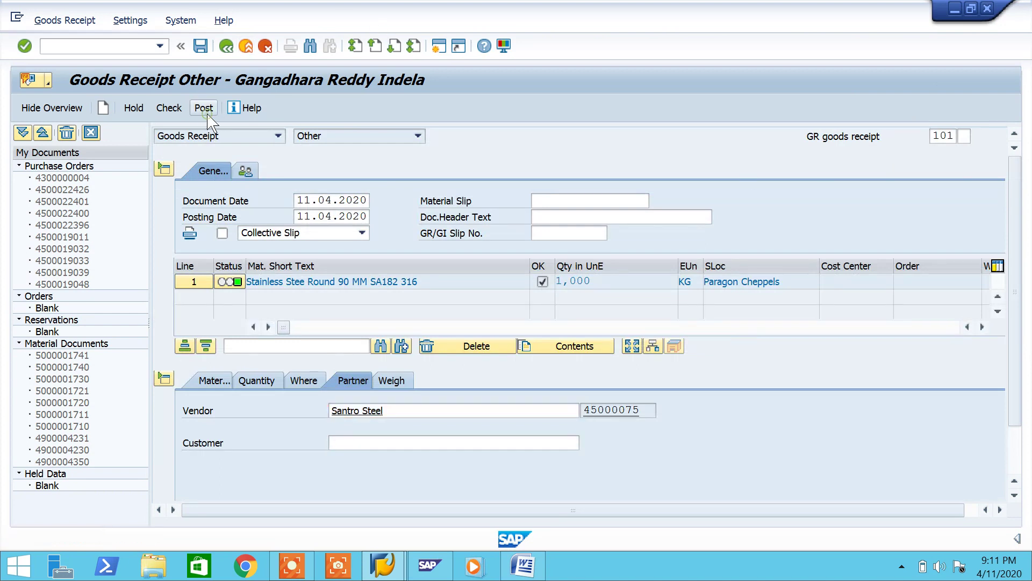
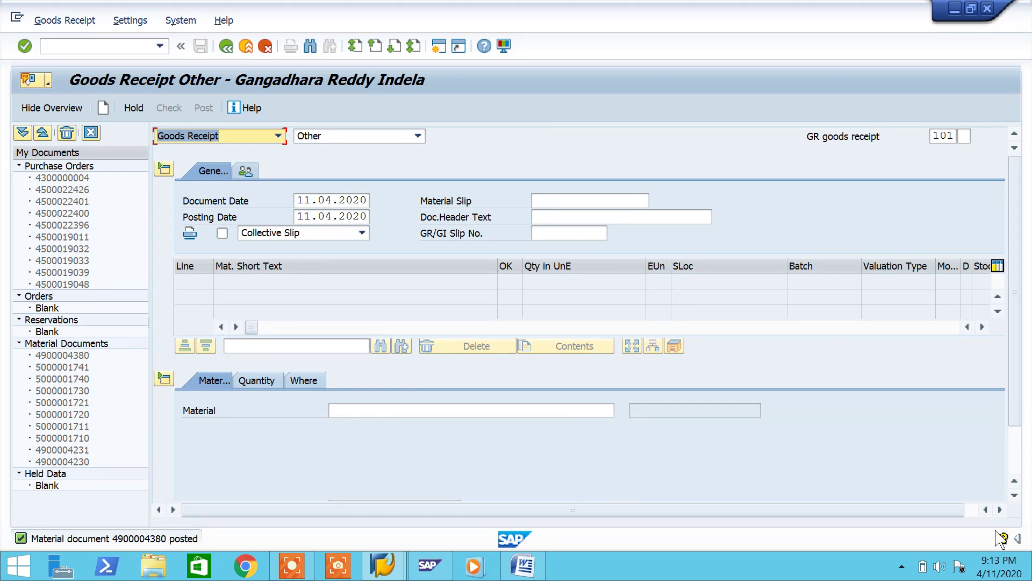
left_click(71, 540)
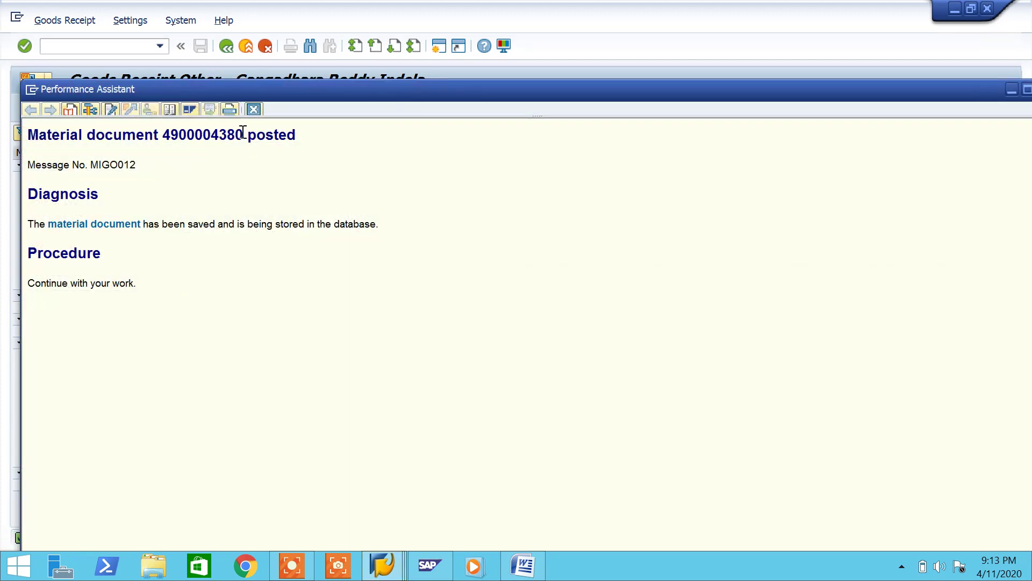
left_click_drag(245, 134, 62, 137)
key("ctrl+c")
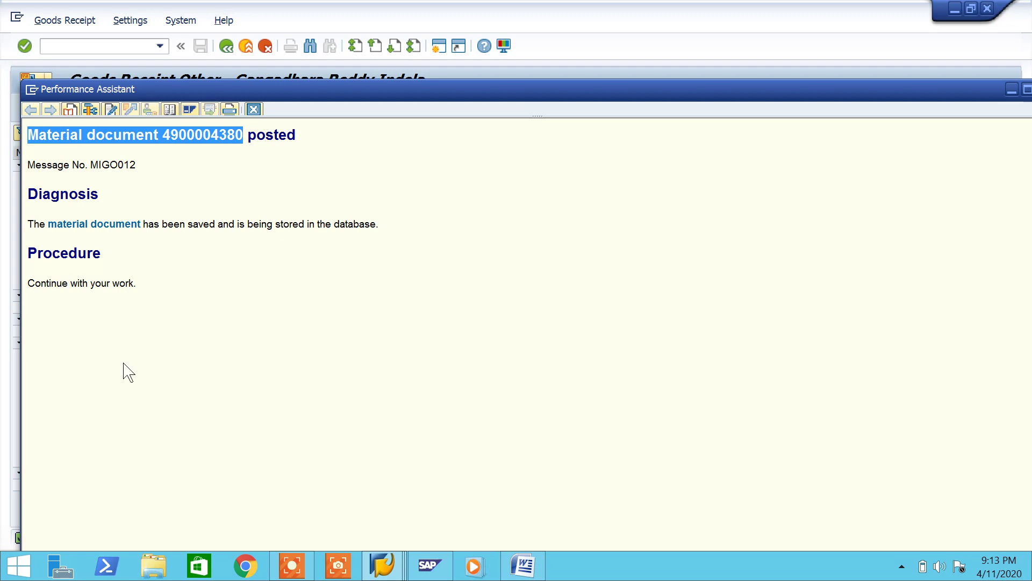
left_click(515, 573)
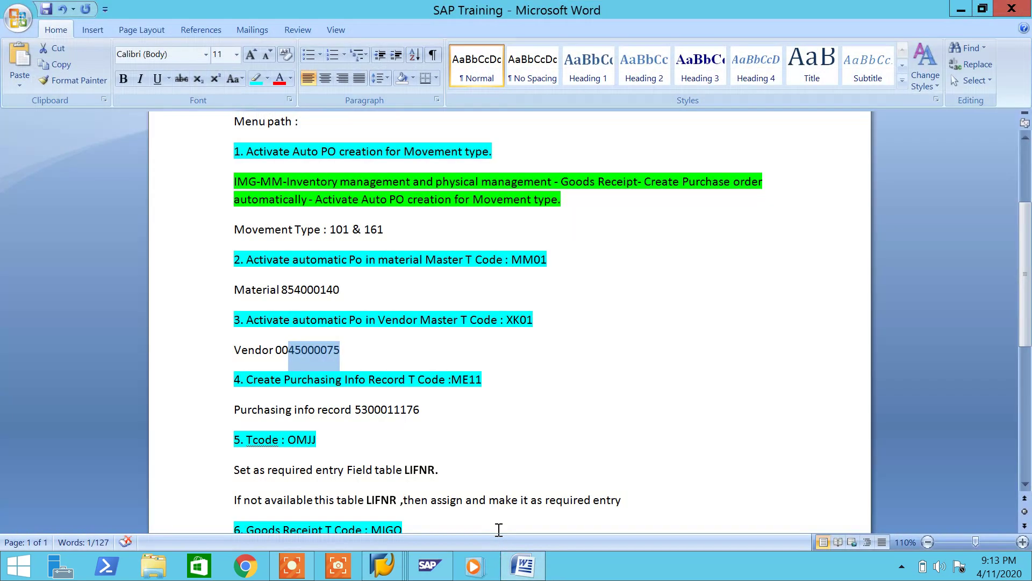
scroll(502, 516, "down", 4)
left_click(473, 446)
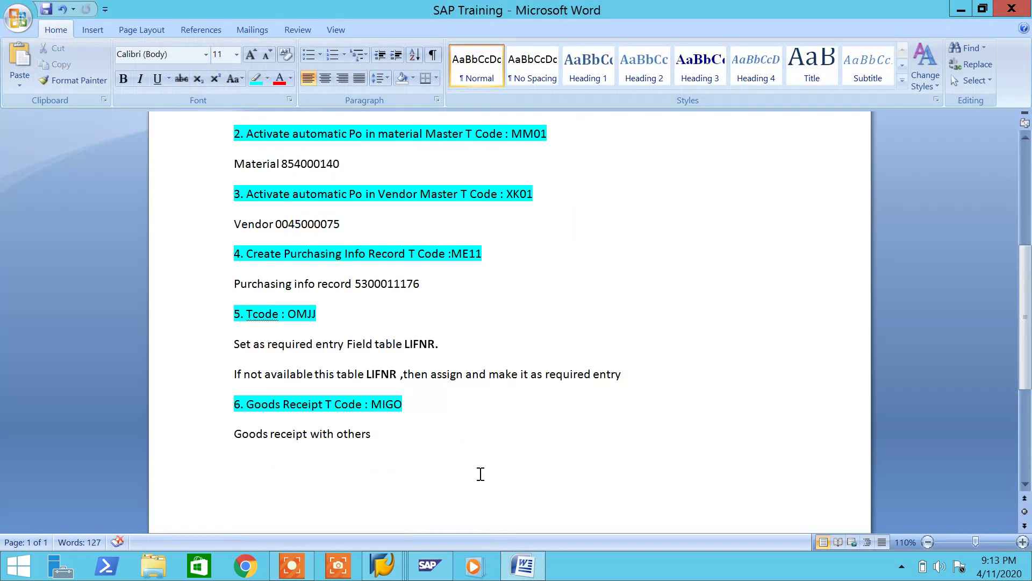
key("Return")
key("ctrl+v")
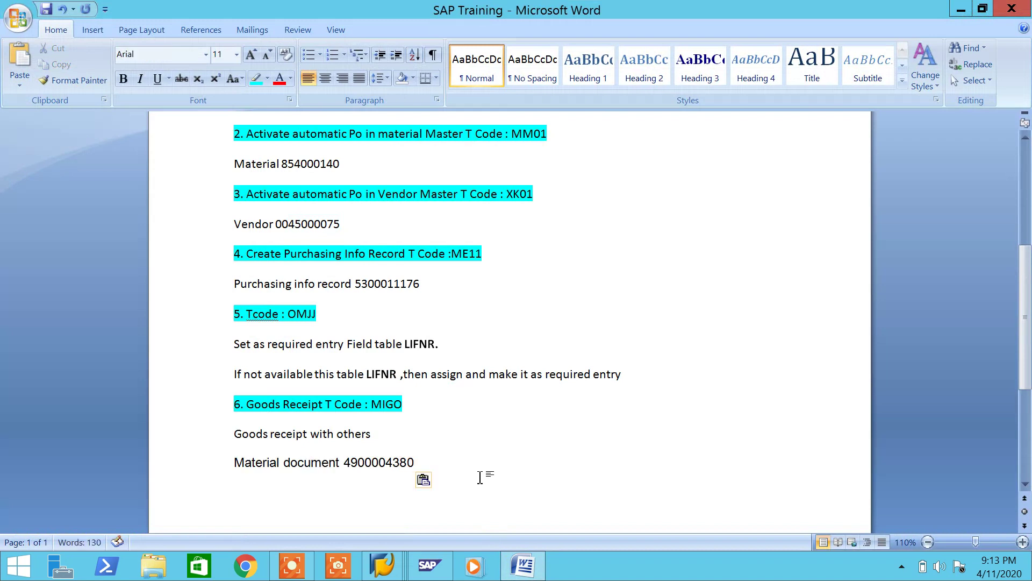
left_click(423, 479)
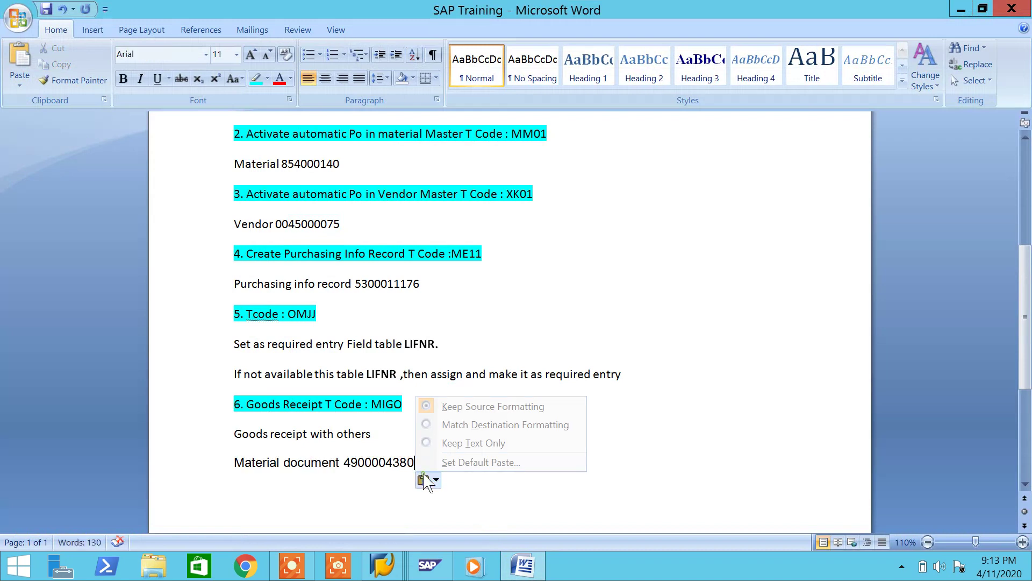
left_click(453, 424)
Append ', movement type :101' to the goods receipt note
left_click(415, 439)
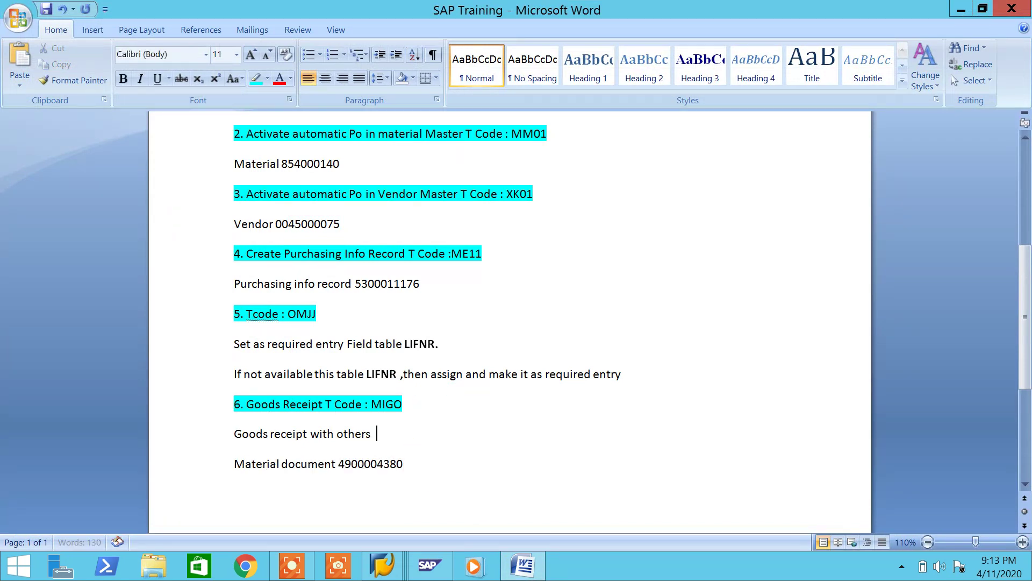
type("and dispal")
key("BackSpace")
key("BackSpace")
key("BackSpace")
key("BackSpace")
key("BackSpace")
key("BackSpace")
key("BackSpace")
key("BackSpace")
key("BackSpace")
key("BackSpace")
type(", mo")
type("ment")
key("BackSpace")
key("BackSpace")
key("BackSpace")
key("BackSpace")
type("vemen")
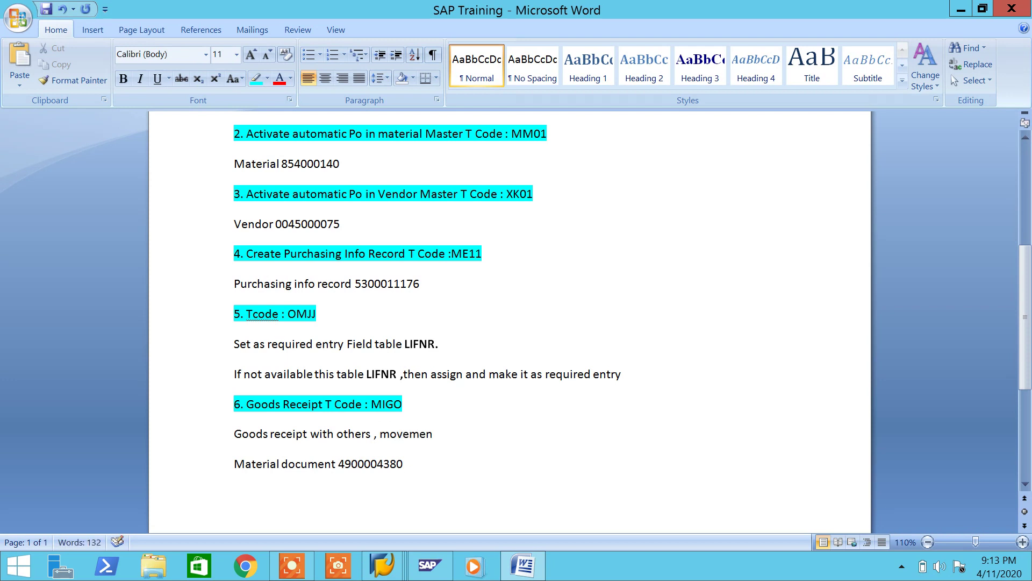
type("t typen :")
key("BackSpace")
key("BackSpace")
key("BackSpace")
type(":101")
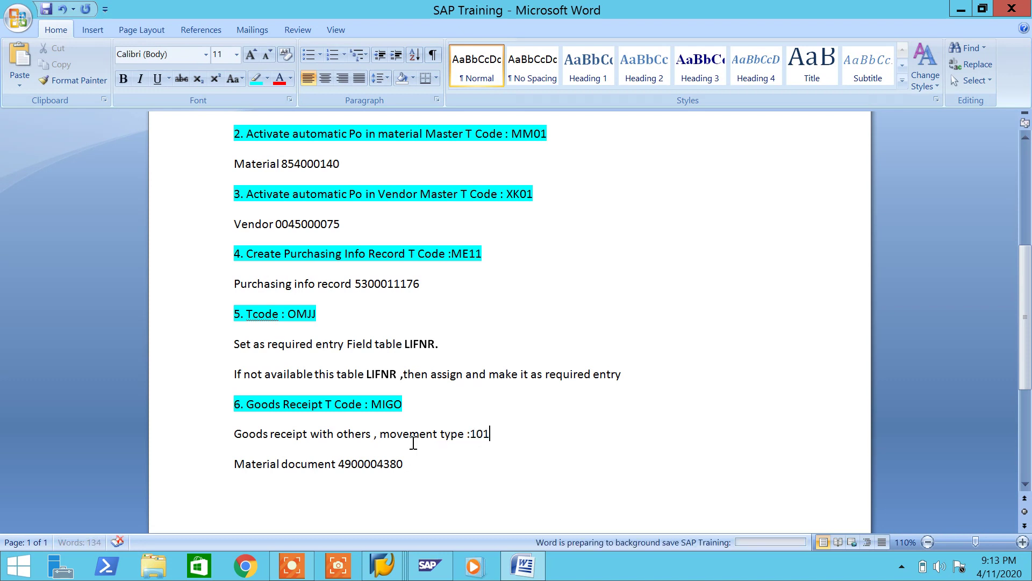
Add a 'Display...' line below, save the notes, and return to SAP
left_click(437, 461)
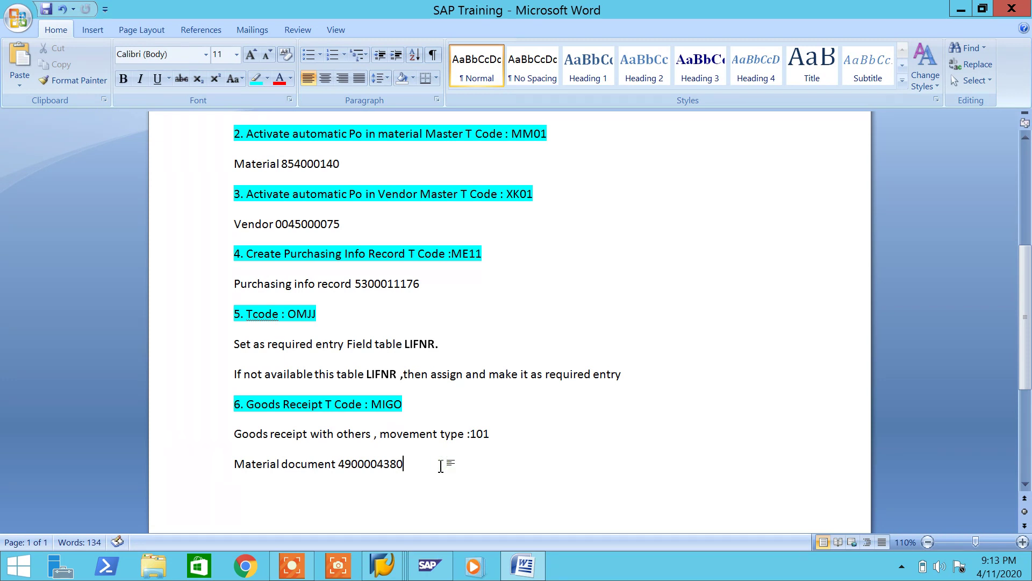
key("Return")
type("Dispaly")
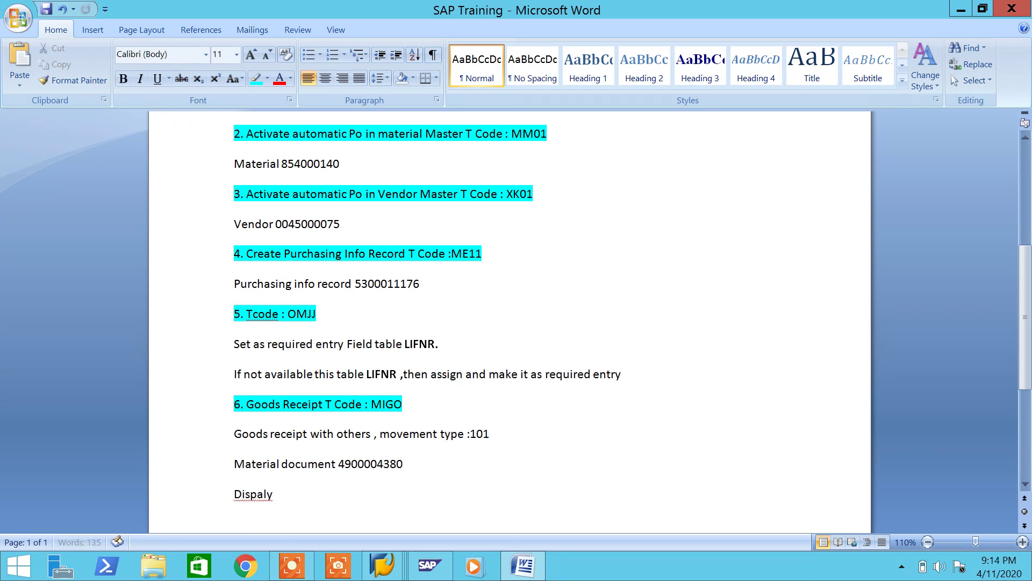
key("BackSpace")
key("BackSpace")
key("BackSpace")
type("lay...")
key("ctrl+s")
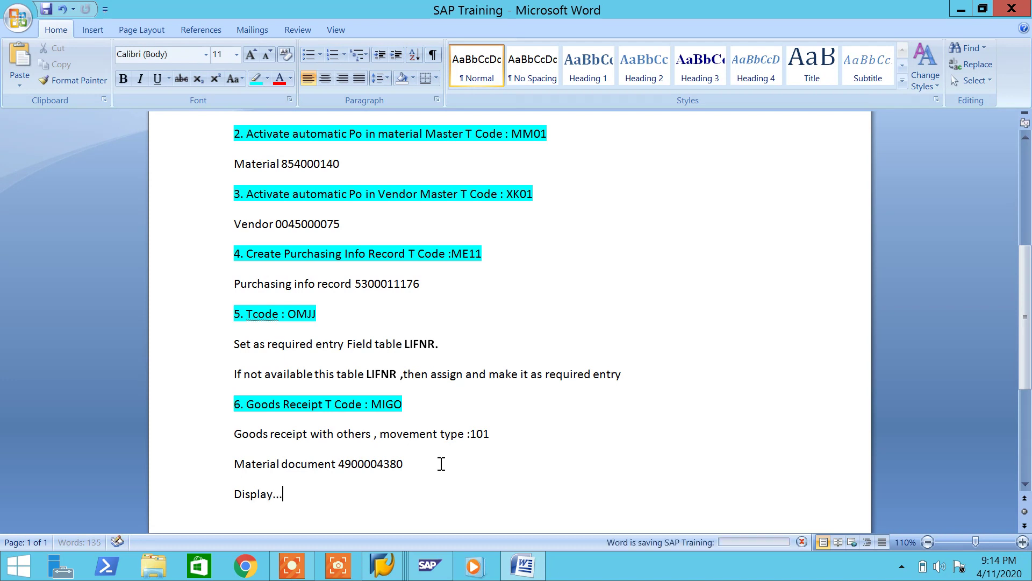
left_click(538, 566)
left_click_drag(28, 135, 231, 138)
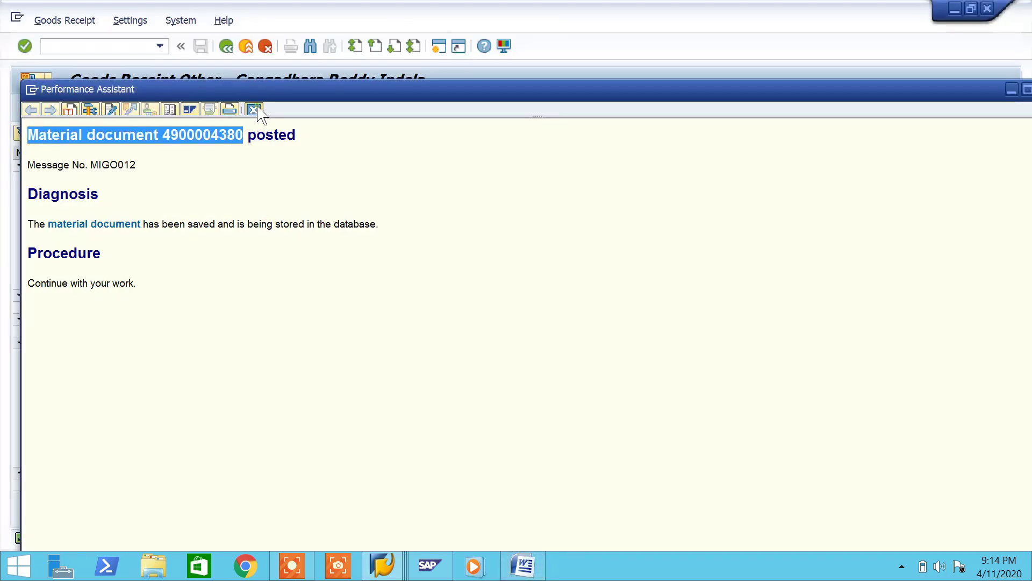
left_click(254, 109)
left_click(215, 139)
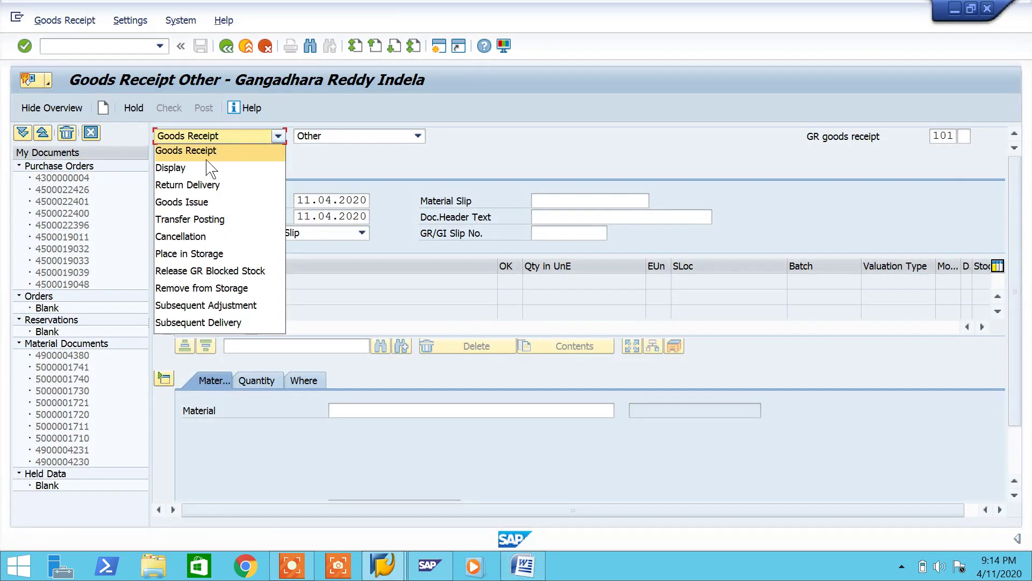
left_click(201, 166)
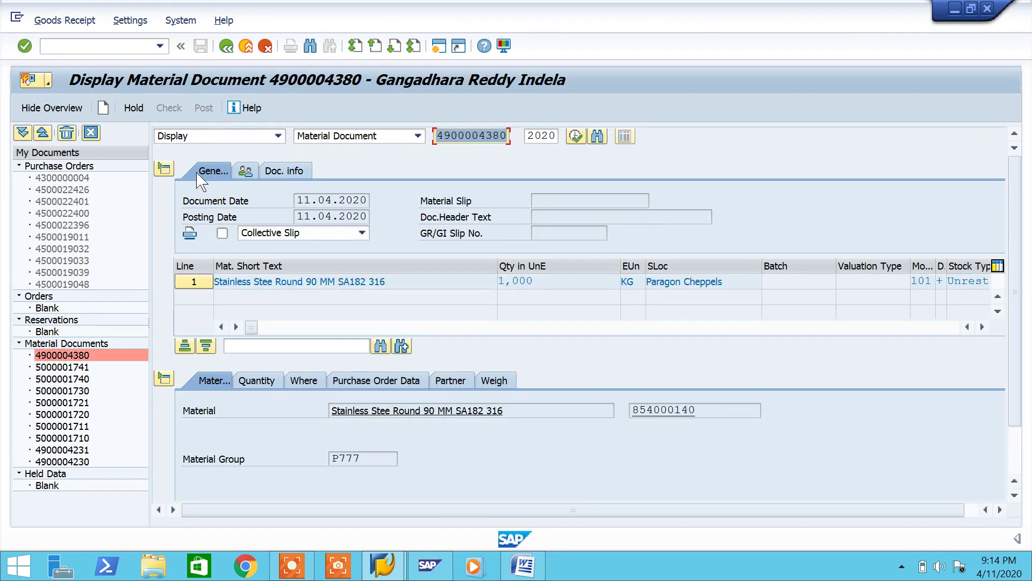
left_click(419, 383)
left_click(401, 409)
key("ctrl+c")
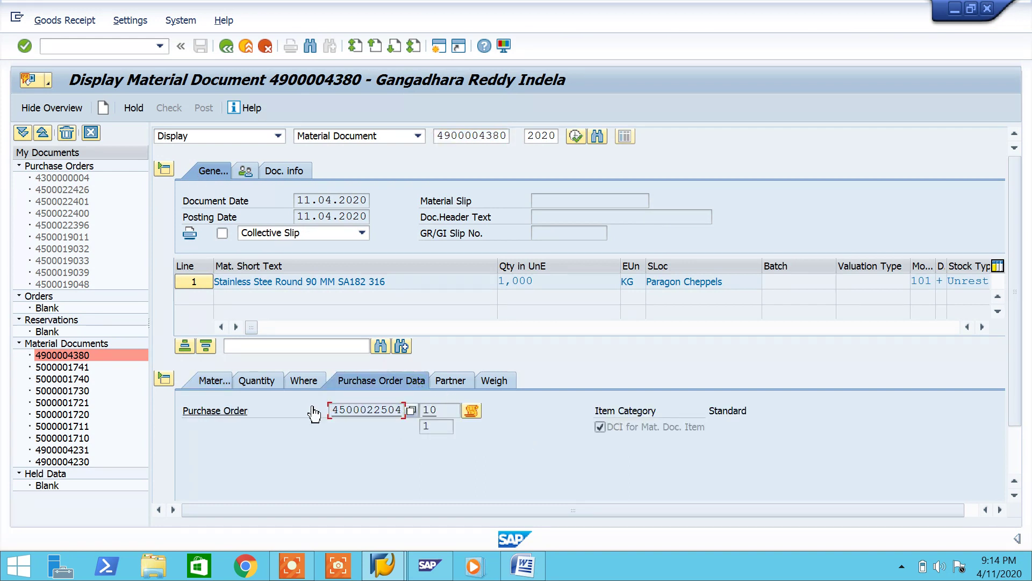
left_click(521, 564)
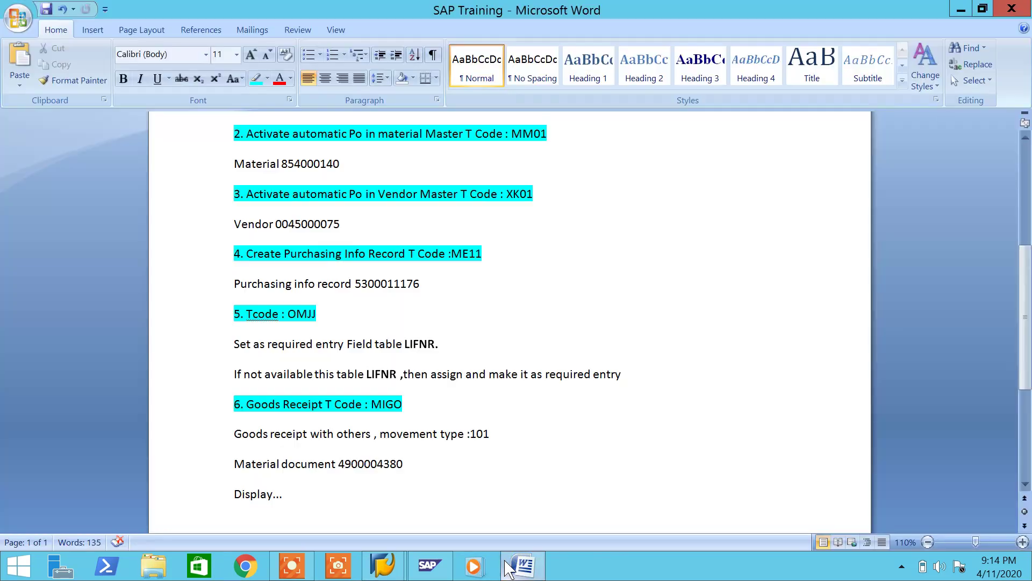
left_click(506, 529)
type("look at here.....ay")
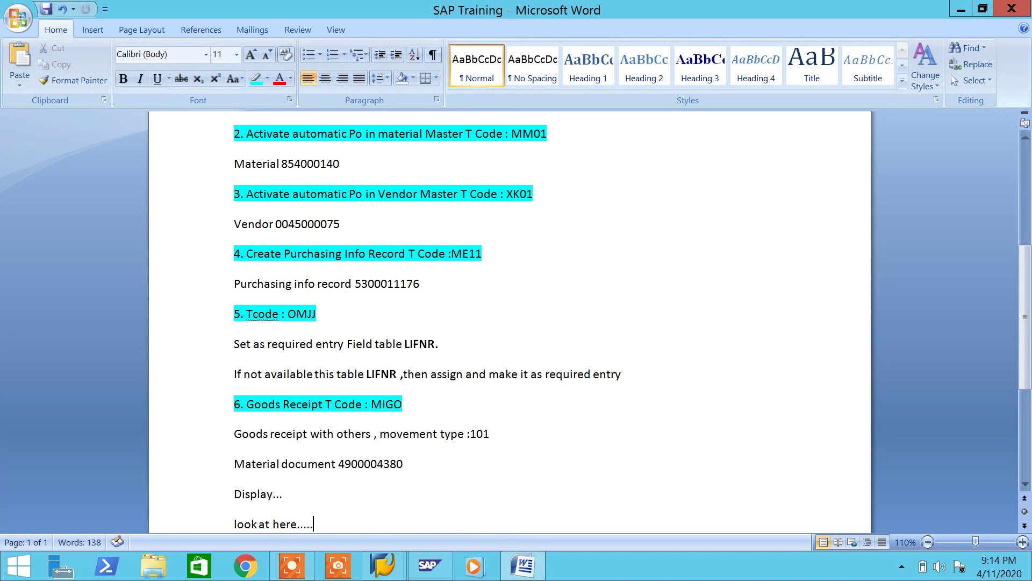
key("BackSpace")
type("uto")
type("matic p")
type("o mhas")
key("BackSpace")
key("BackSpace")
key("BackSpace")
key("BackSpace")
key("BackSpace")
key("BackSpace")
key("BackSpace")
type("Po")
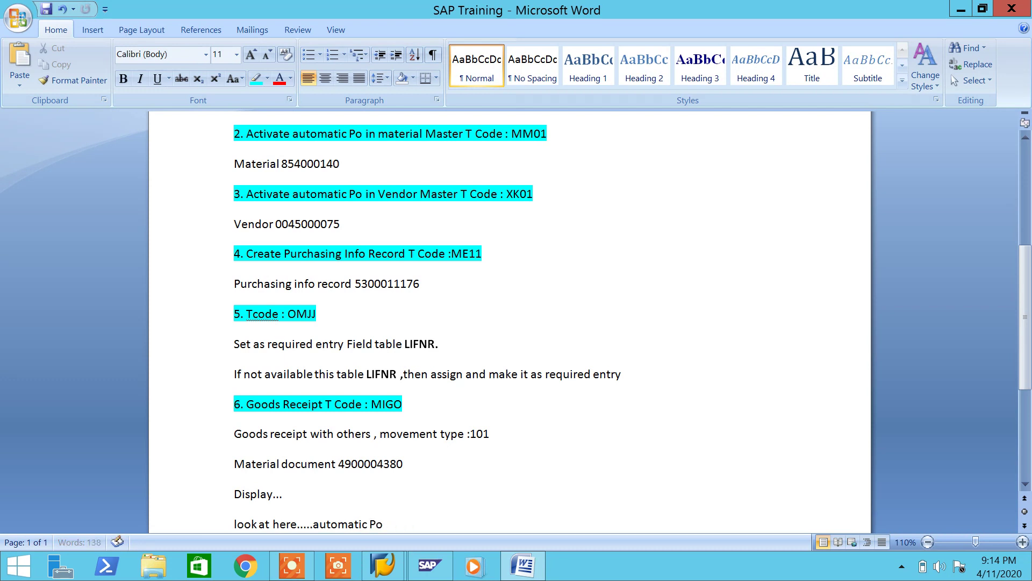
type(" has bee")
type("n")
type("sd")
type("d")
key("ctrl+v")
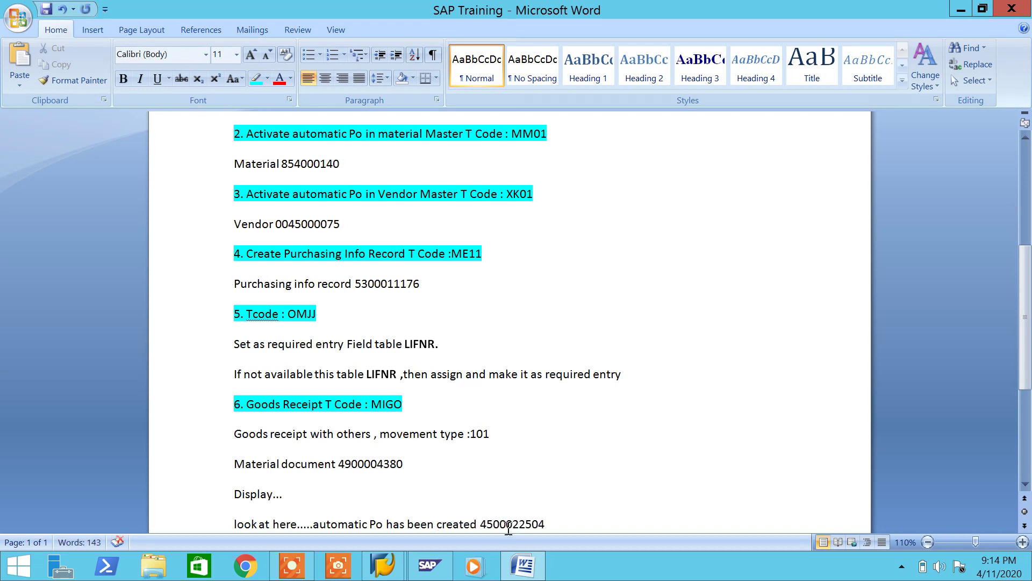
scroll(581, 458, "down", 2)
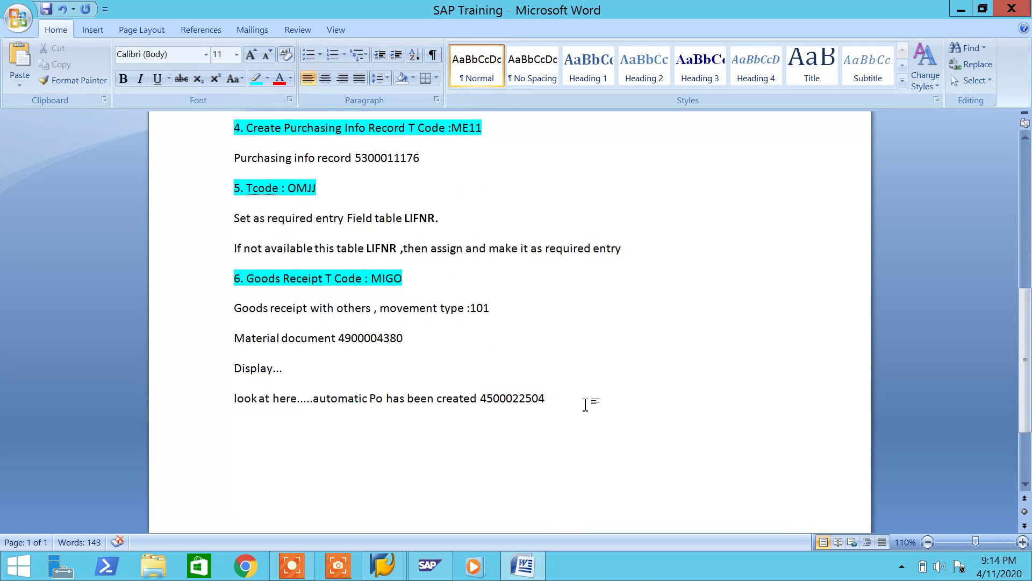
type(", at Goods receipt")
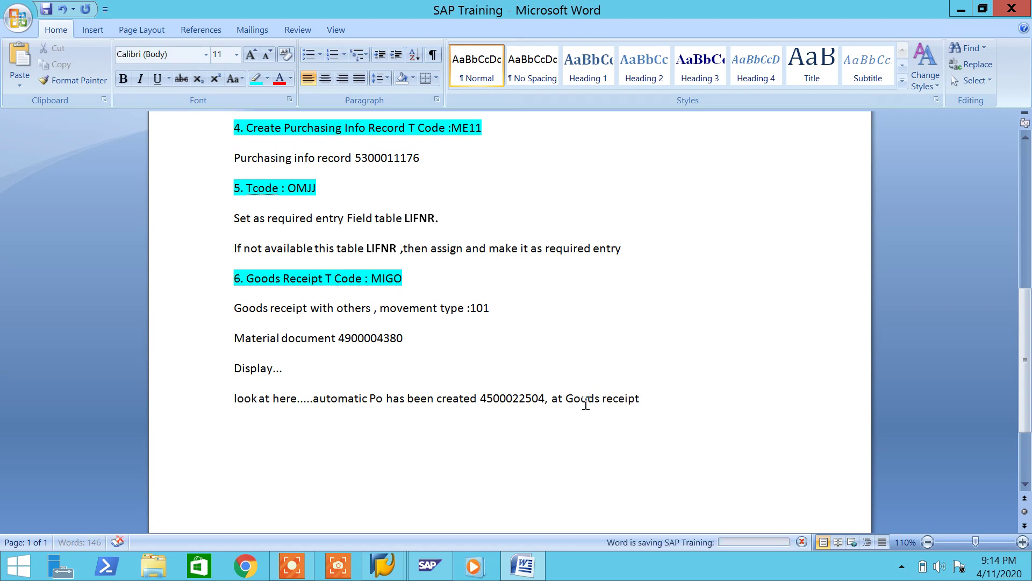
left_click(522, 566)
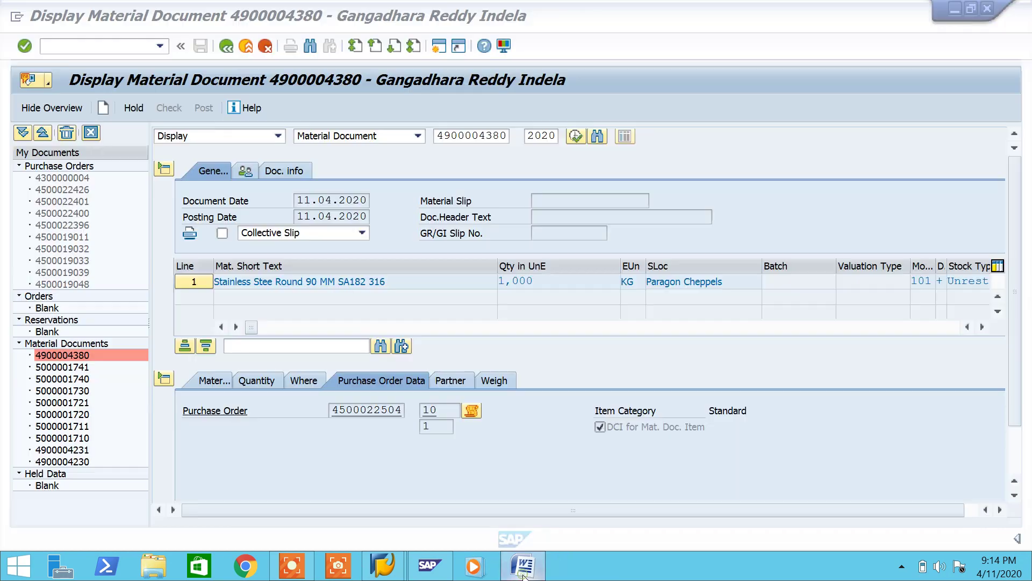
double_click(353, 414)
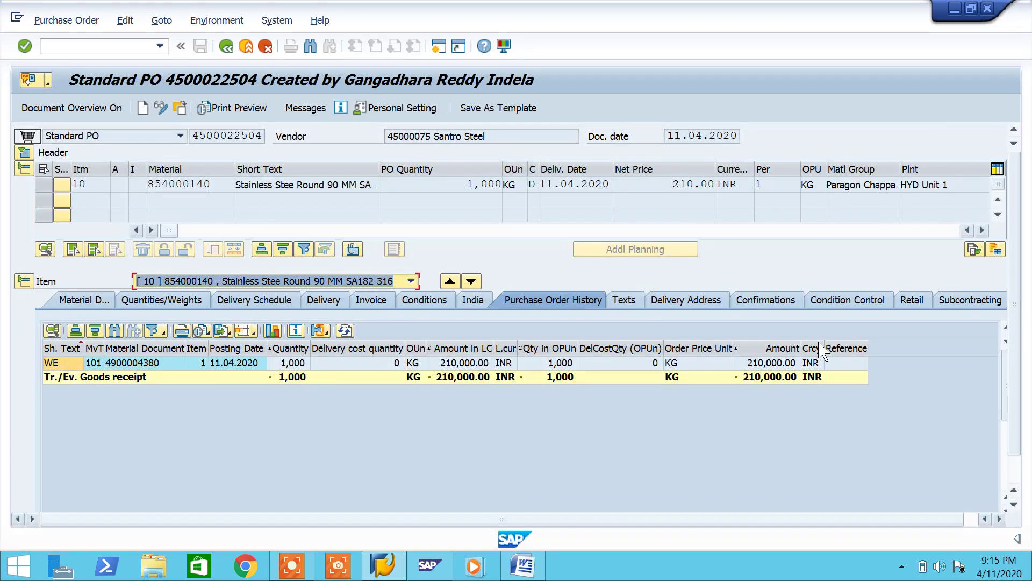
left_click(540, 573)
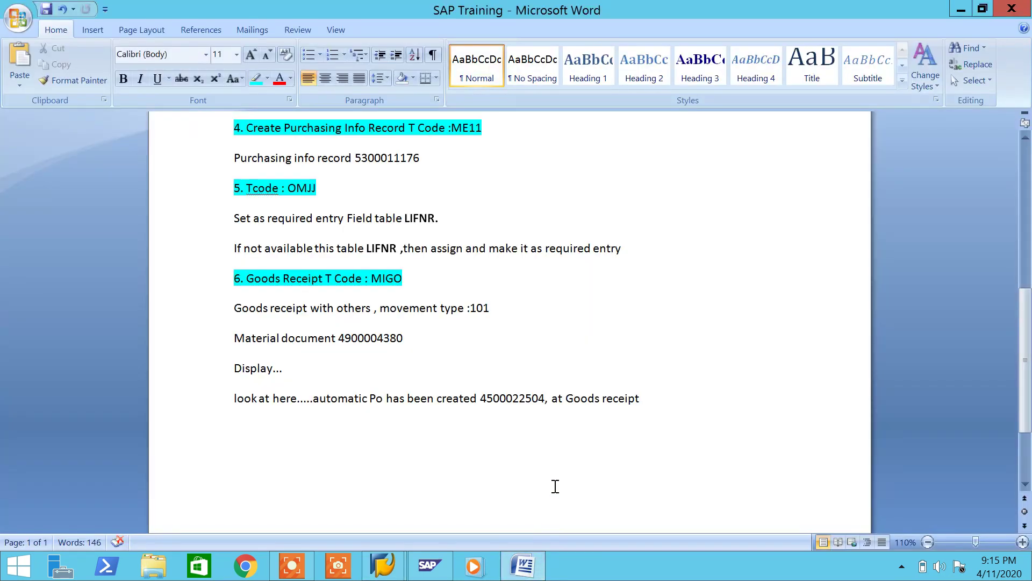
Add the cyan-highlighted line '7. Invoice Verification T Code : MIRO' to the notes
key("Return")
type("7. Invoice Verification")
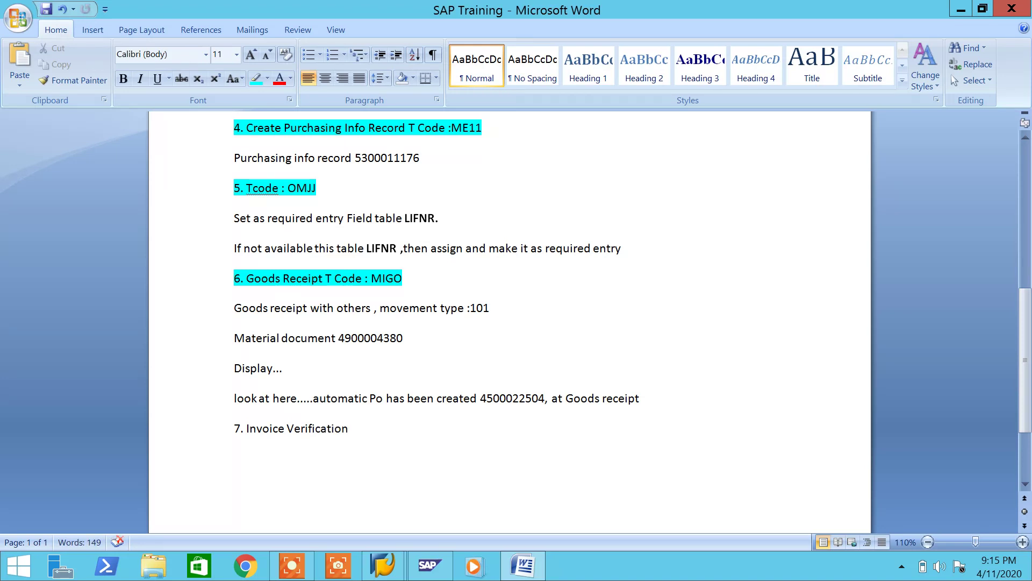
type(" T Codfe")
type("MIRO")
left_click_drag(455, 426, 124, 446)
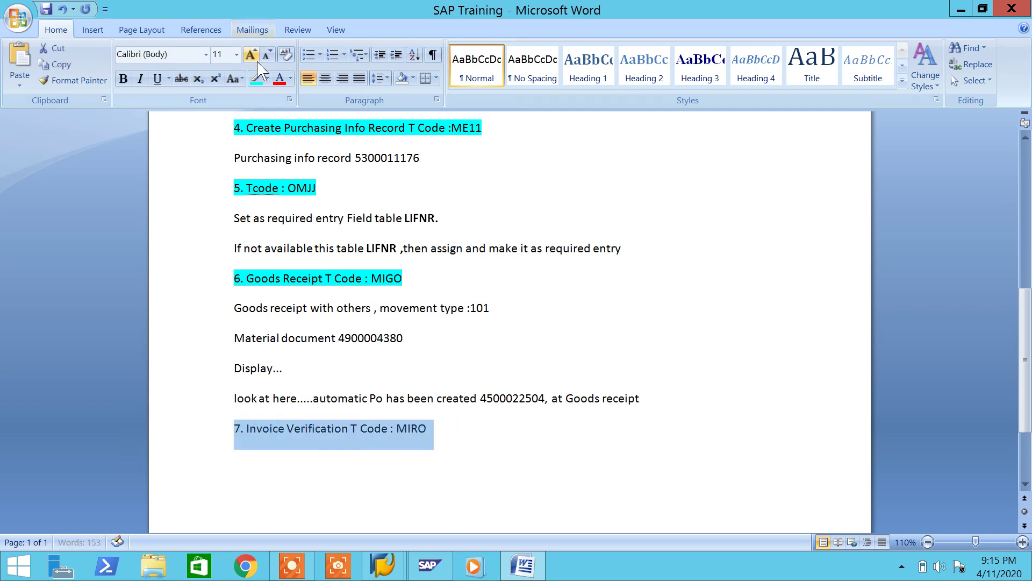
left_click(255, 81)
left_click(537, 568)
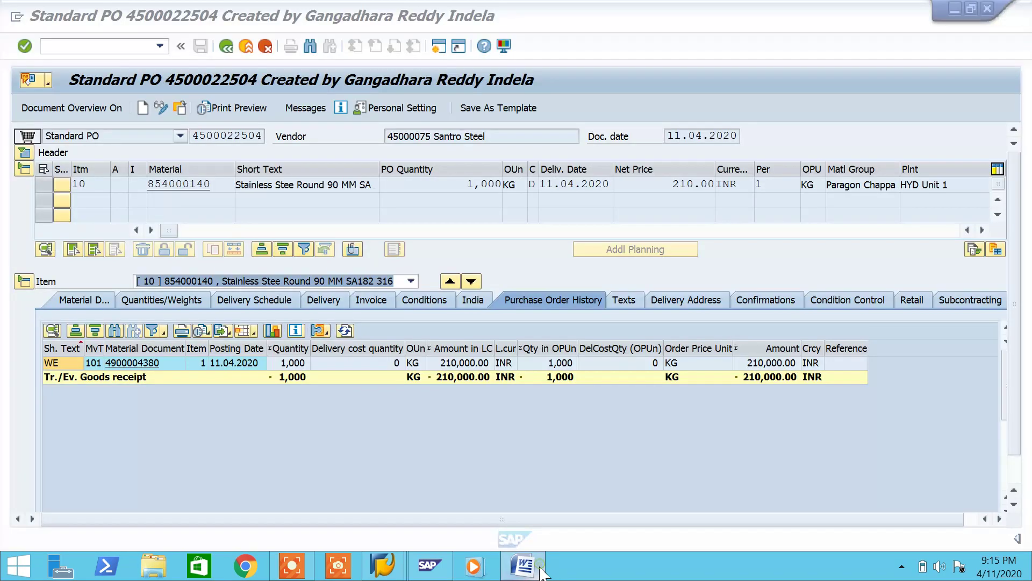
left_click(135, 45)
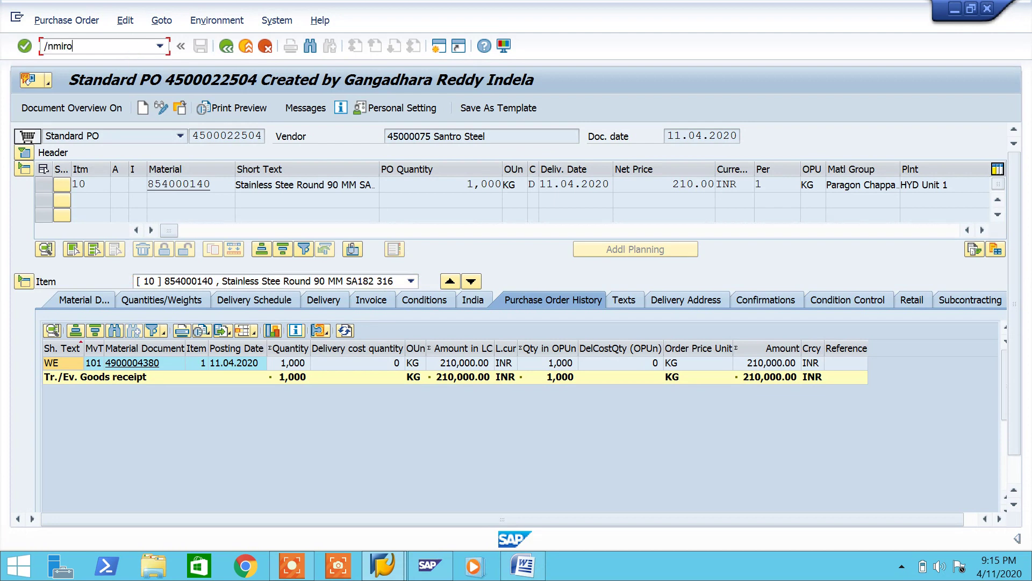
key("Return")
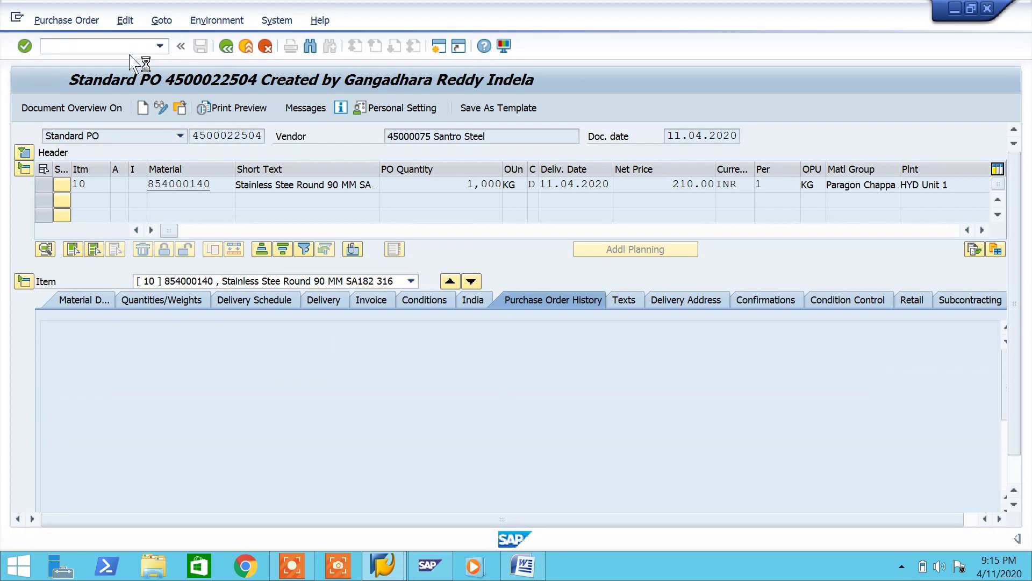
left_click(538, 568)
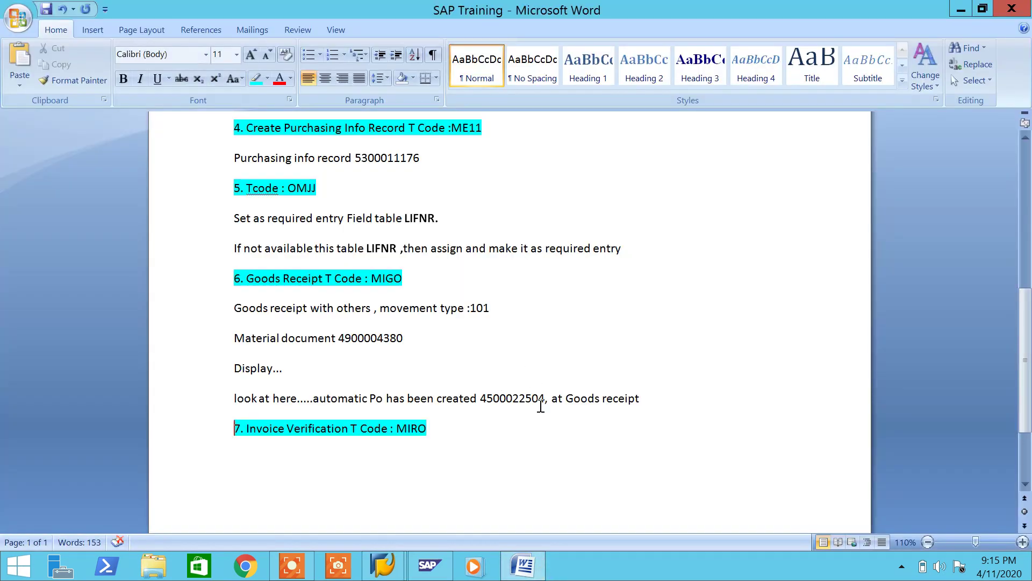
left_click_drag(547, 397, 498, 401)
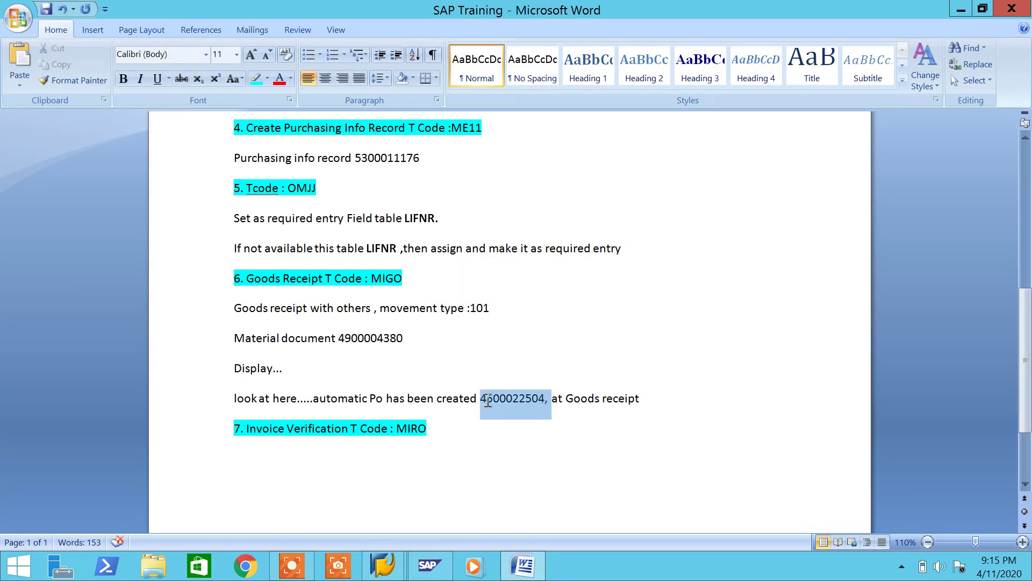
left_click(499, 408)
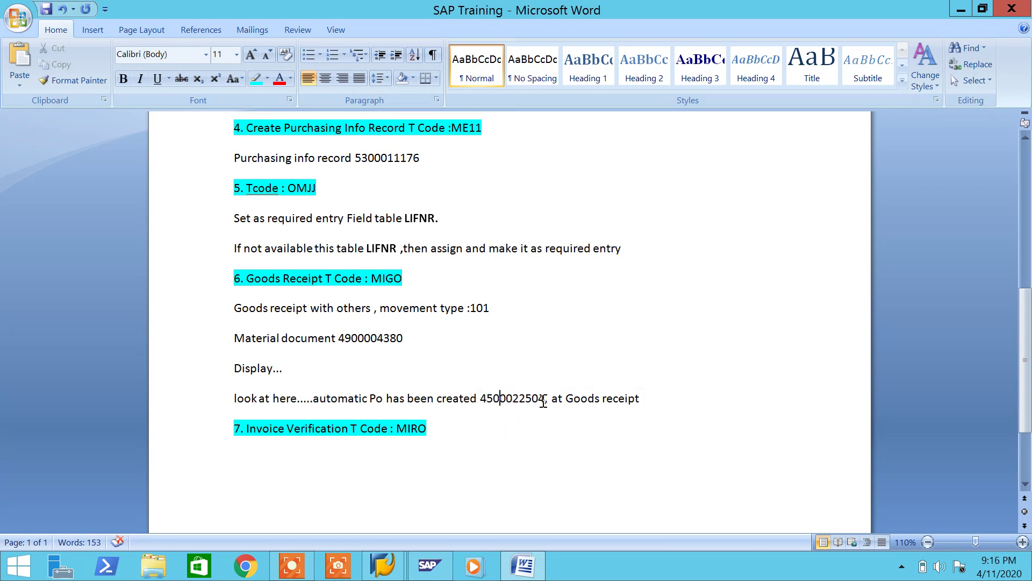
left_click_drag(543, 402, 481, 404)
key("ctrl+c")
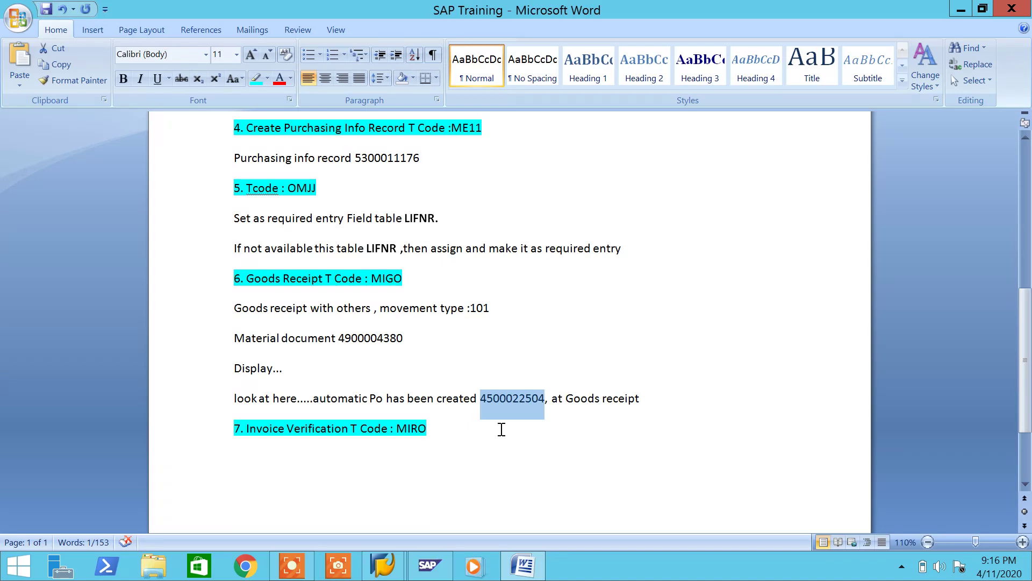
left_click(519, 574)
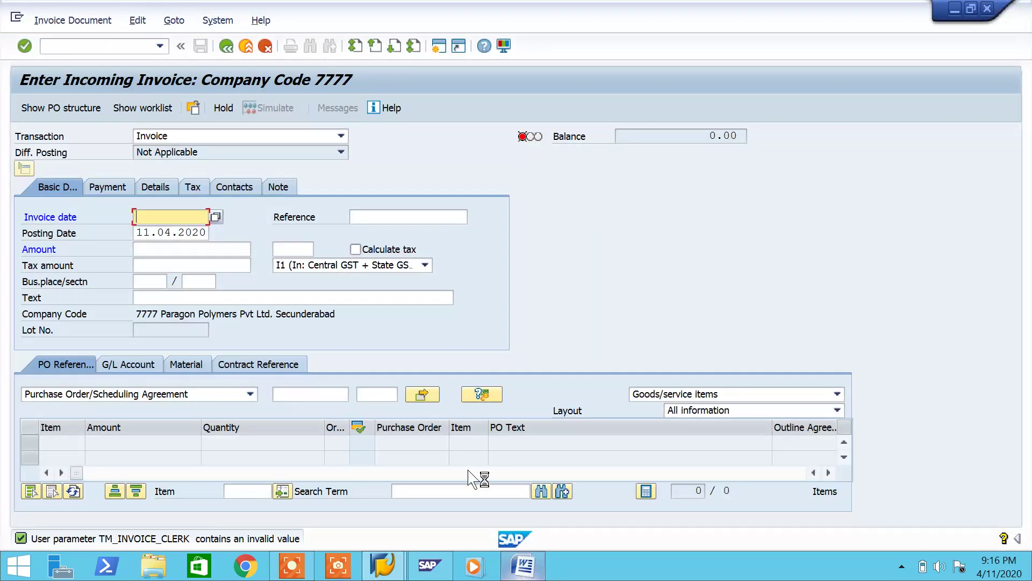
left_click(214, 217)
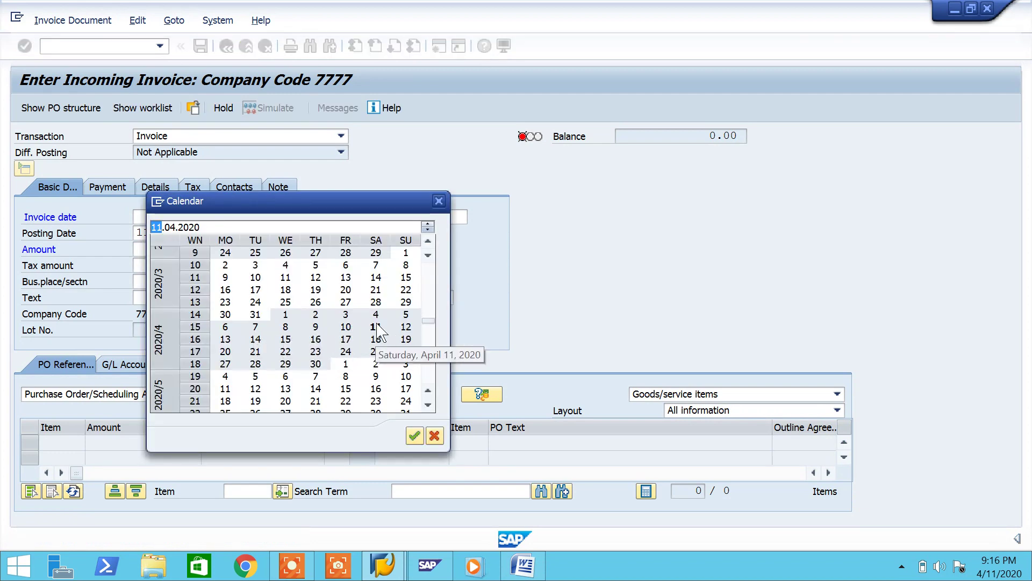
double_click(376, 326)
left_click(305, 394)
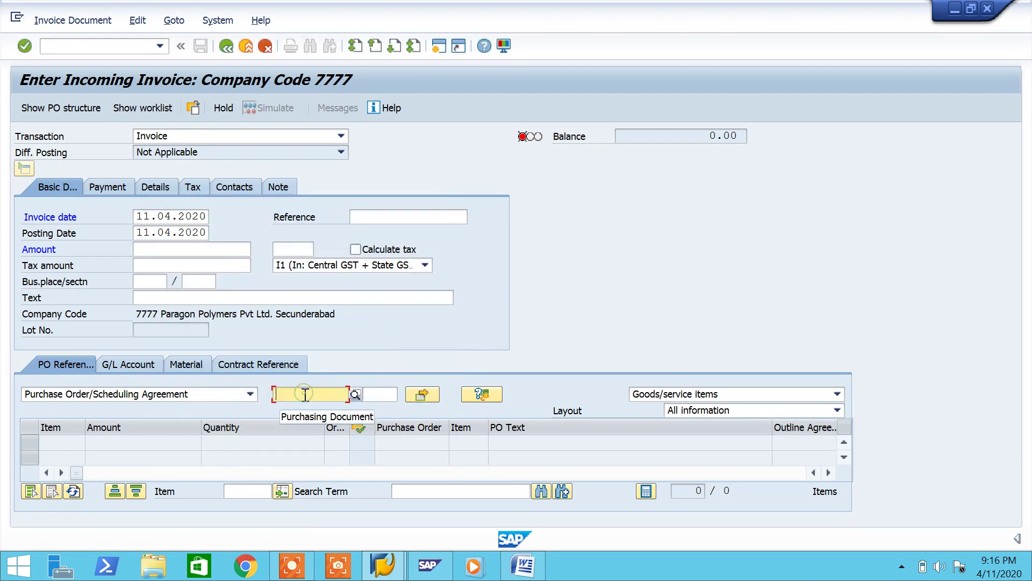
key("ctrl+v")
key("Return")
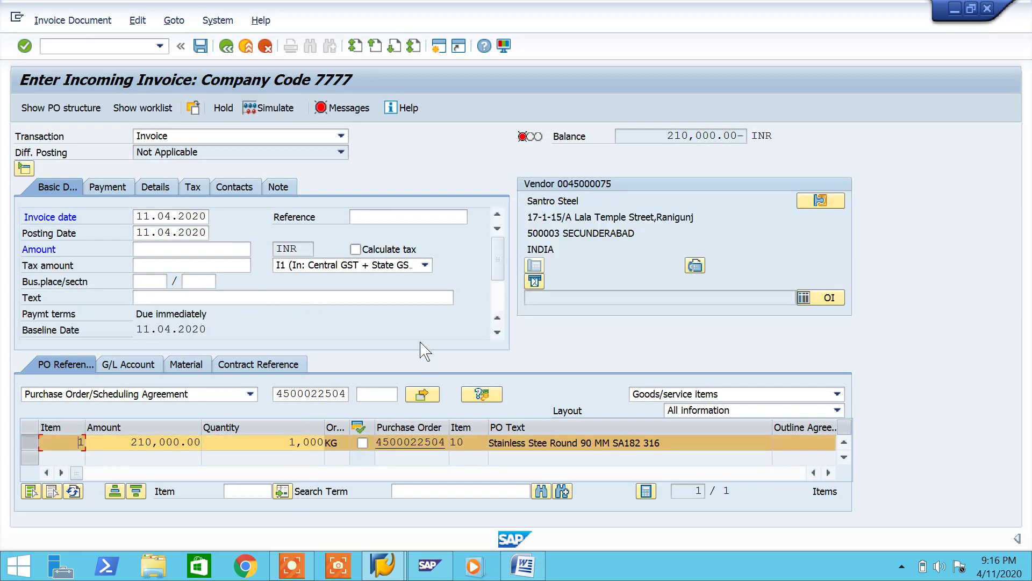
Tick Calculate tax, enter amount 247,800.00, and simulate the balanced posting
left_click(364, 251)
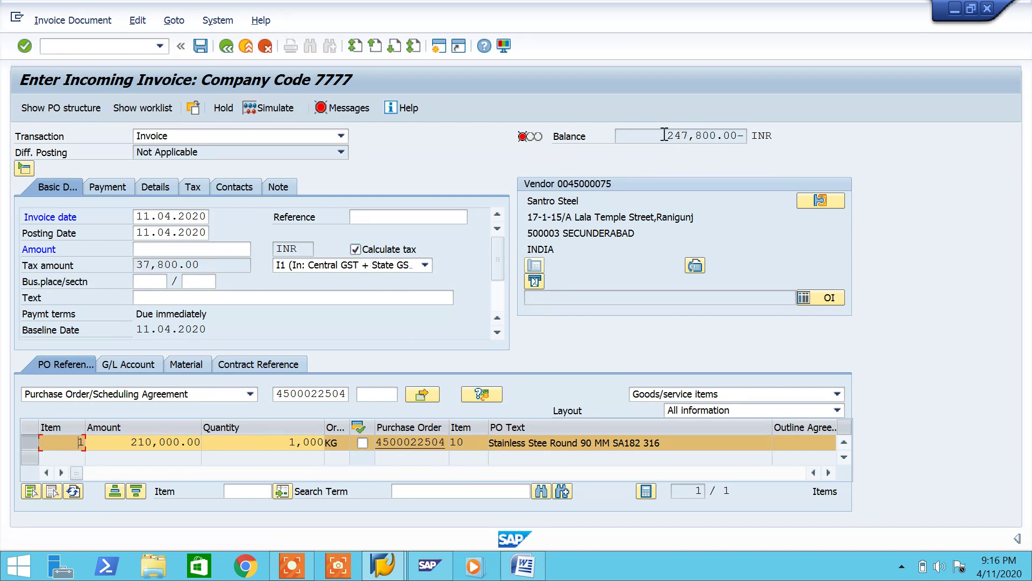
left_click_drag(663, 135, 739, 125)
key("ctrl+c")
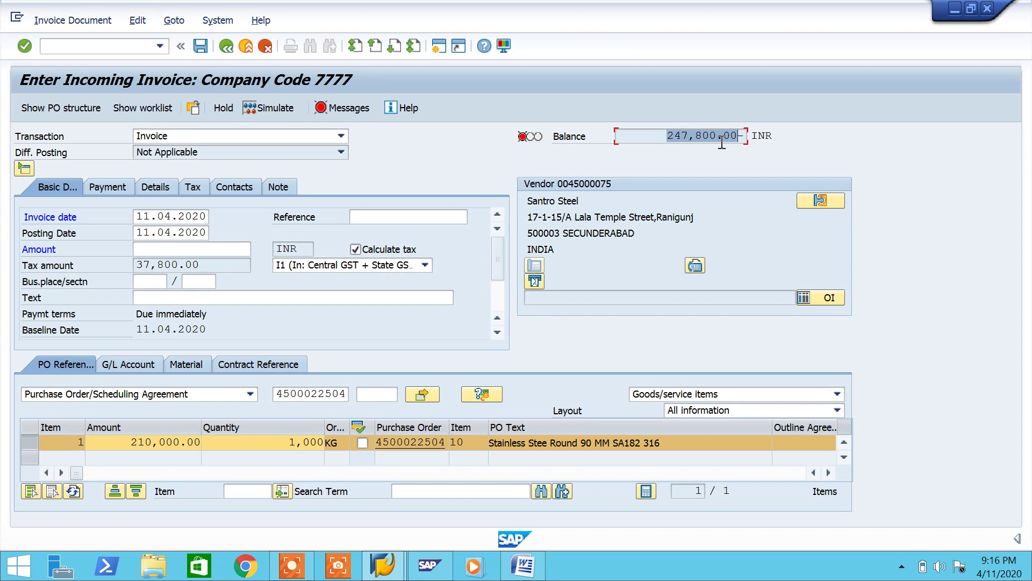
left_click(204, 248)
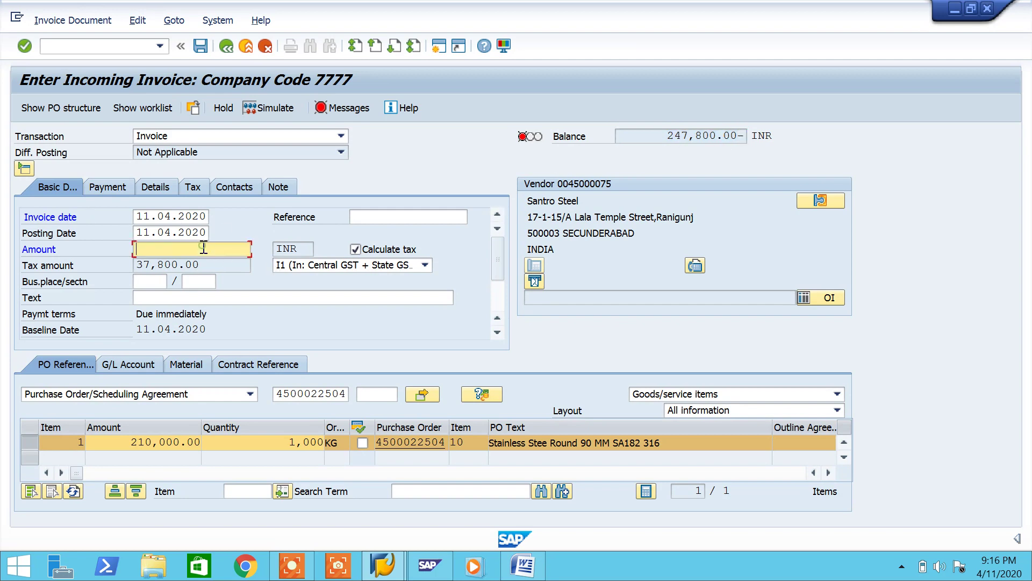
key("ctrl+v")
key("Return")
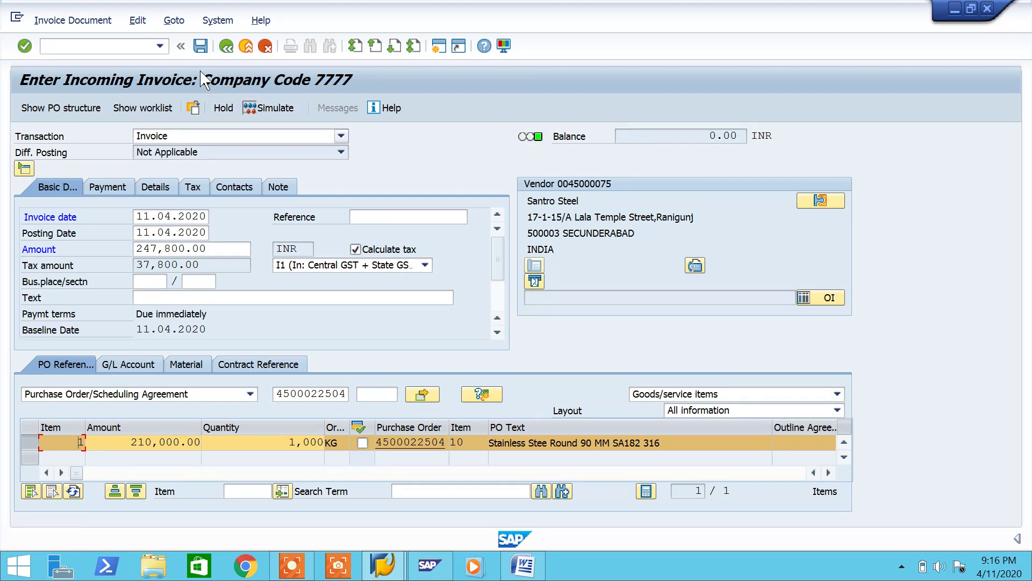
left_click(279, 105)
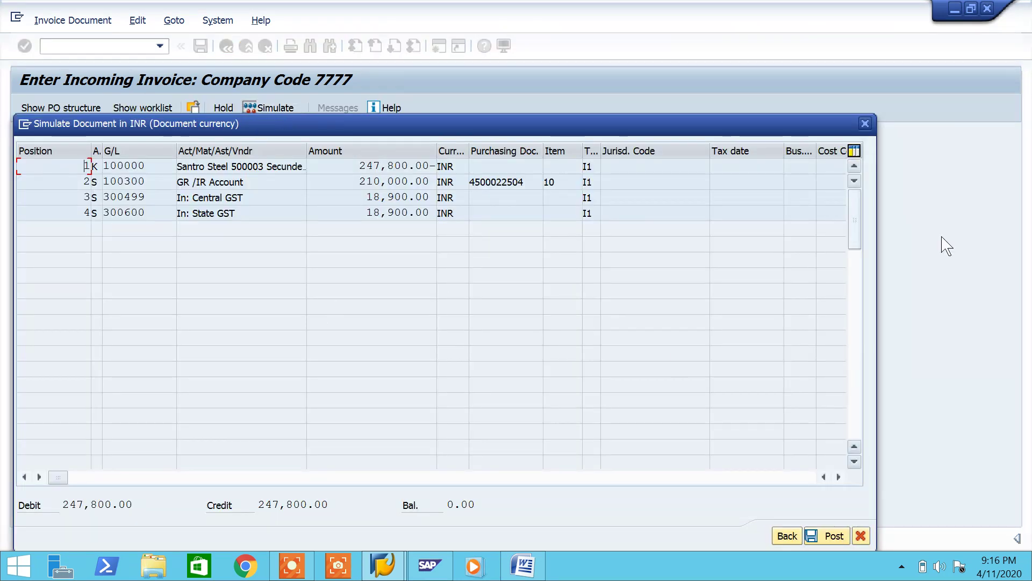
left_click(537, 567)
Note that price and tax come from the Purchasing Info Record, so PIR is mandatory, and save
type("Note : ")
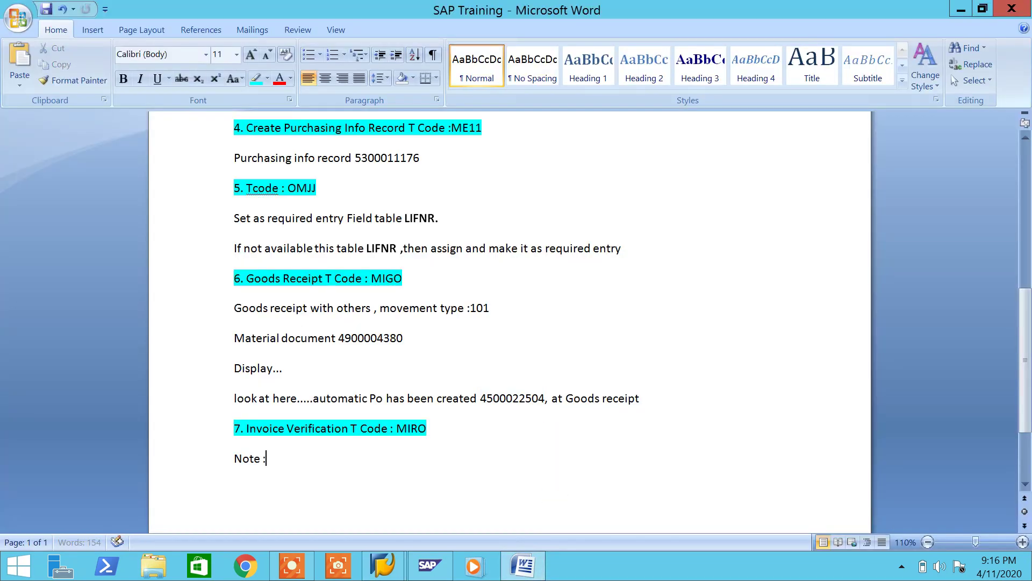
type("Price and tax ")
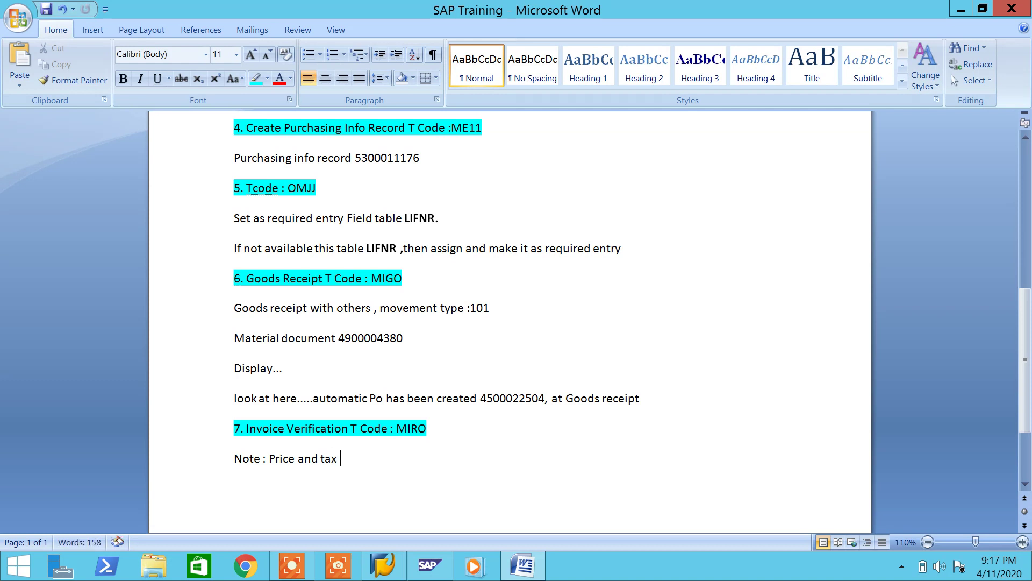
type("i")
type("Purcha")
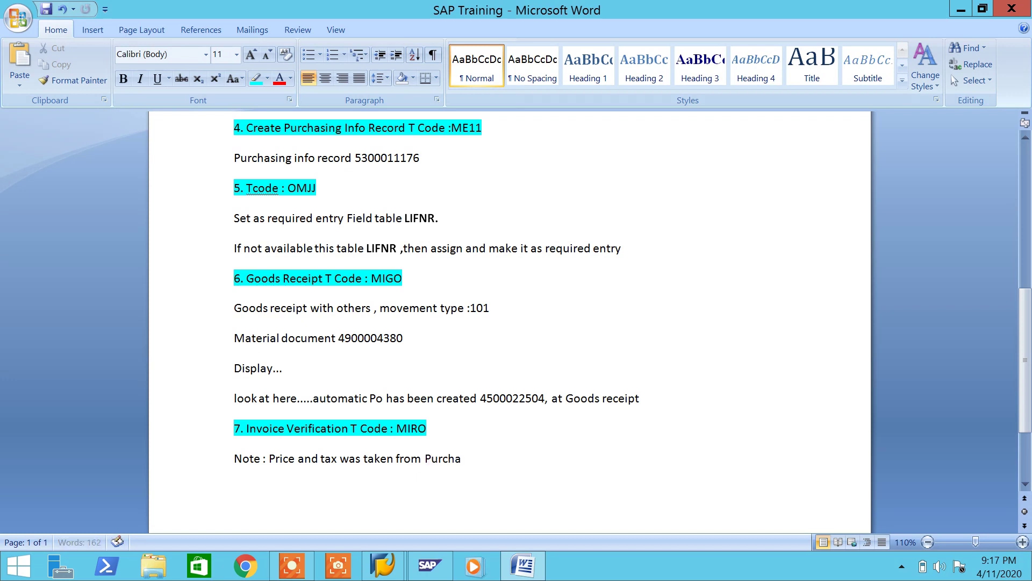
type("sing Info Record, so PIR is man")
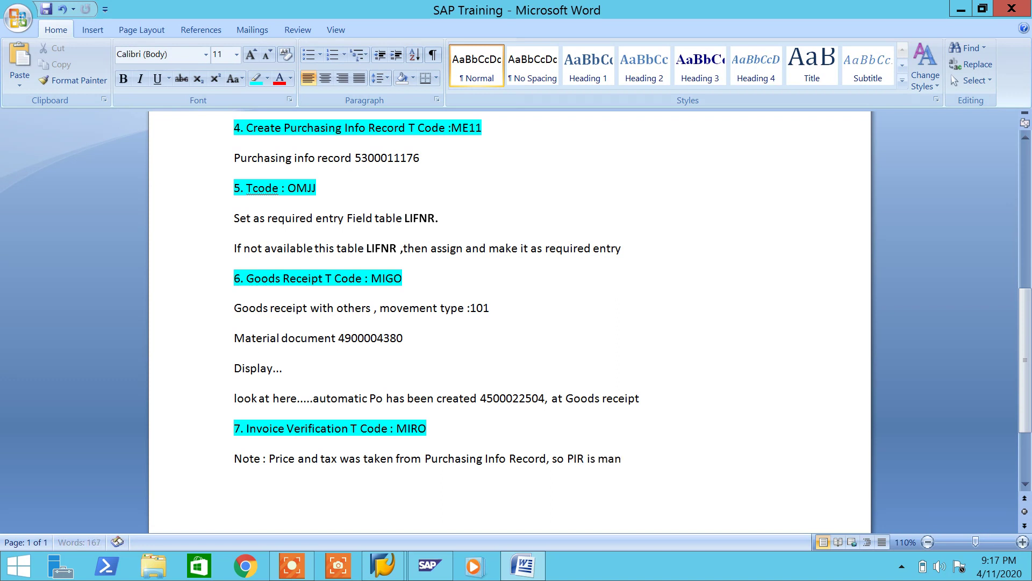
type("datory.")
key("Return")
key("ctrl+s")
key("alt+Tab")
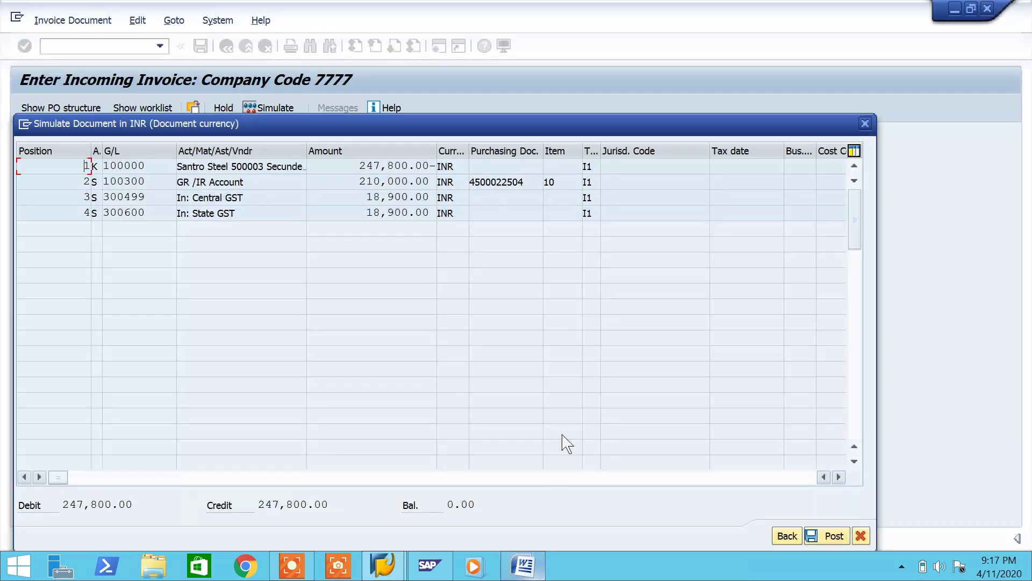
left_click(839, 536)
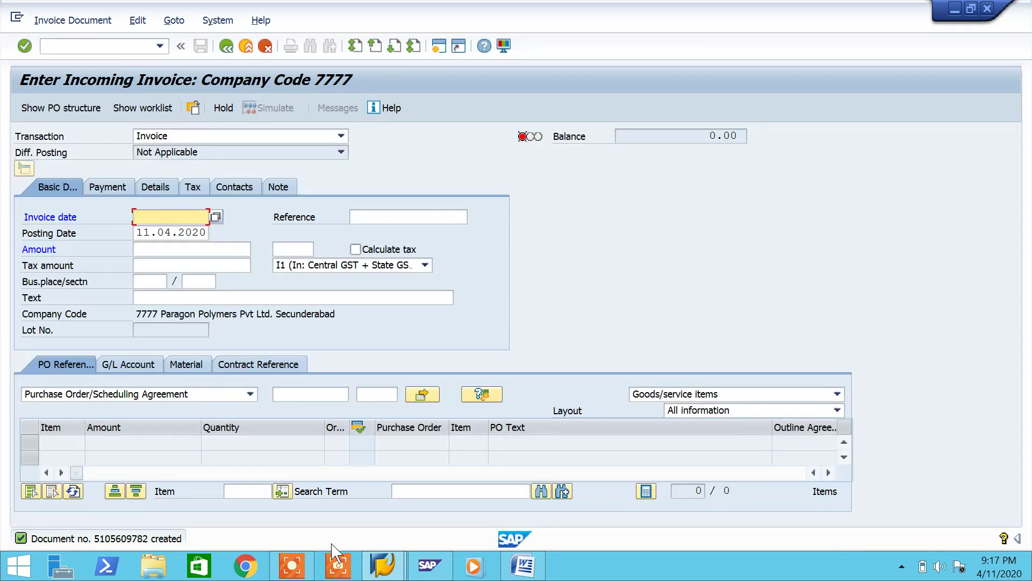
left_click(129, 540)
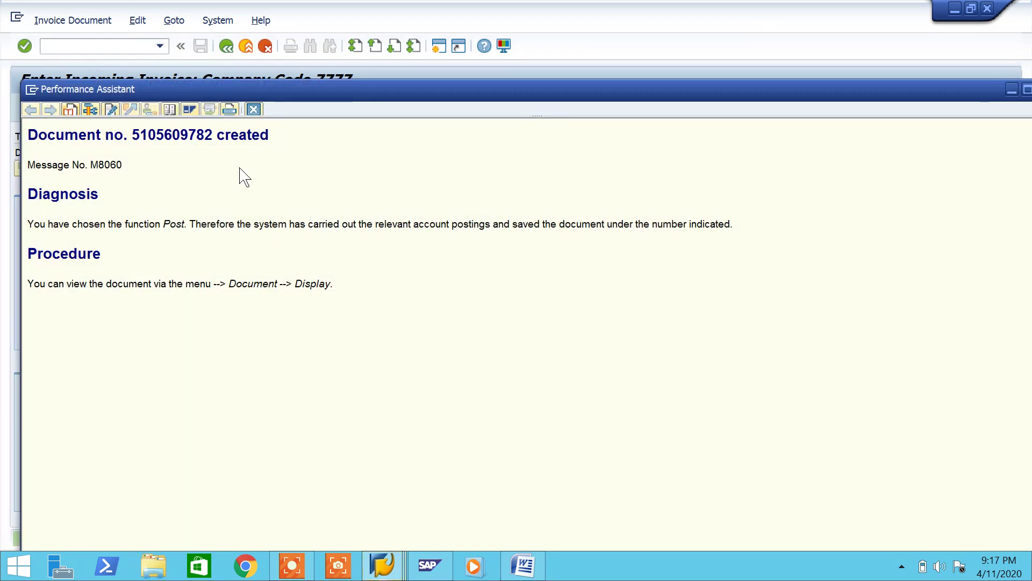
left_click_drag(218, 139, 65, 143)
key("ctrl+c")
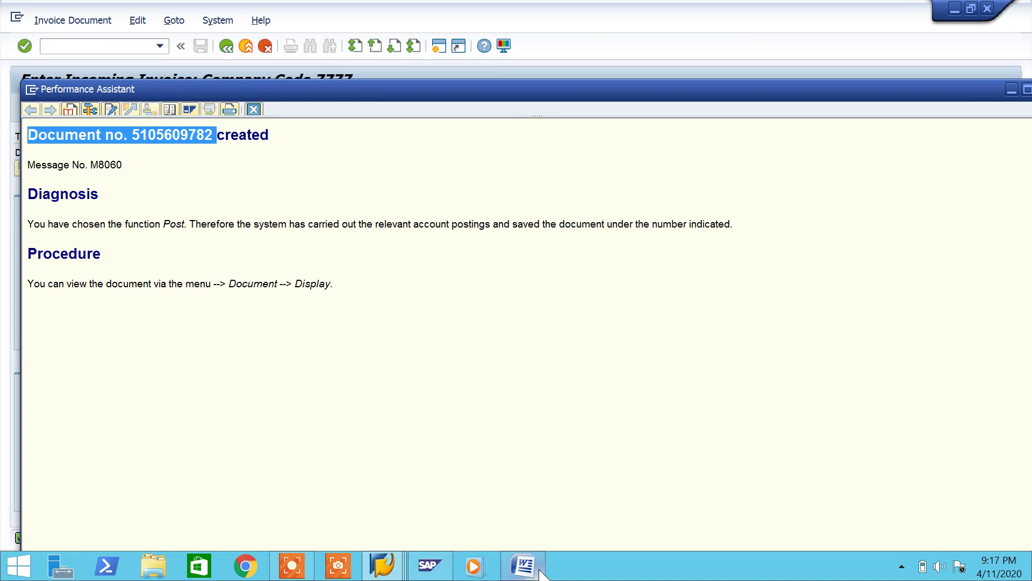
left_click(522, 565)
key("ctrl+v")
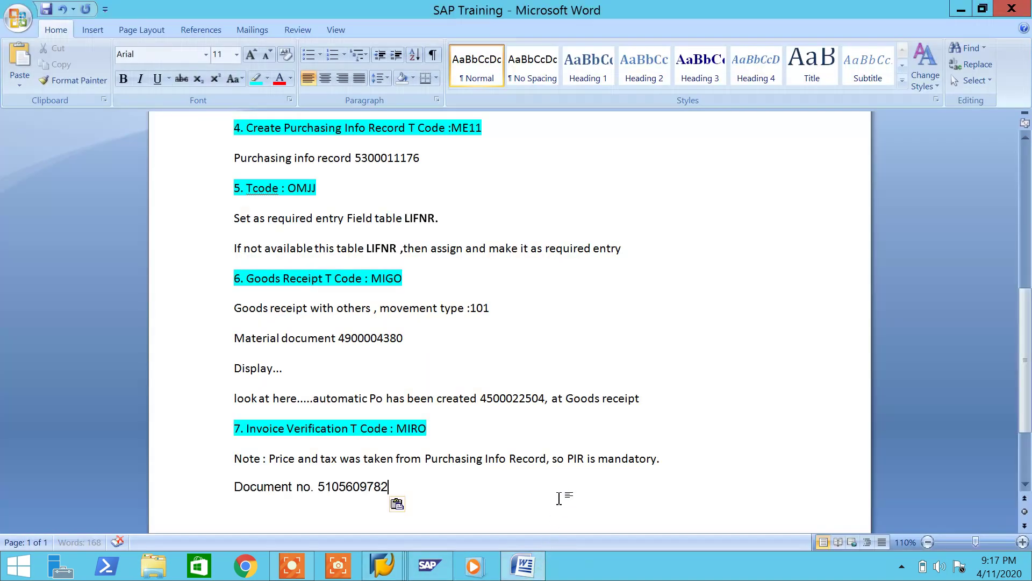
left_click(397, 505)
left_click(429, 448)
key("Return")
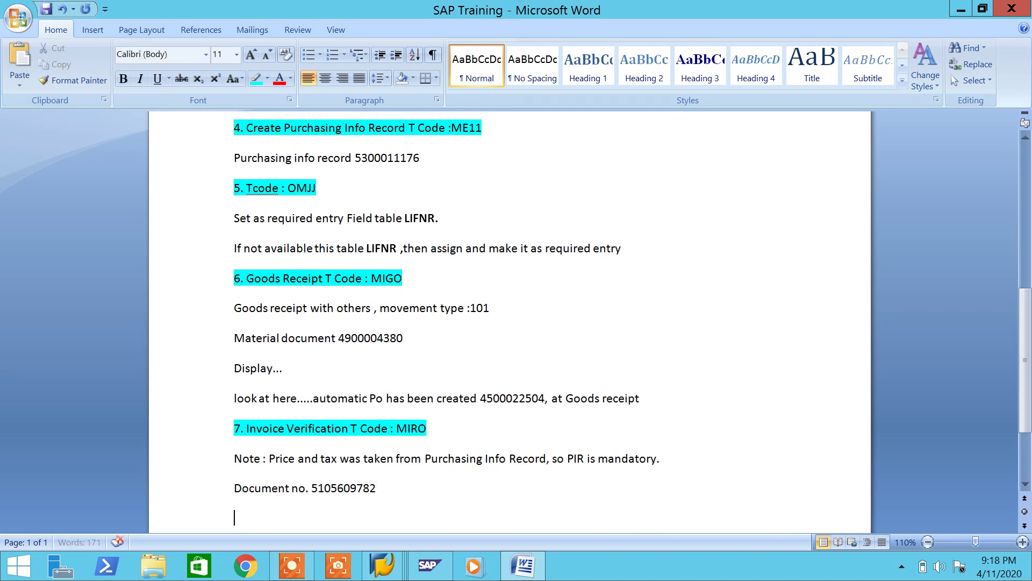
type("9")
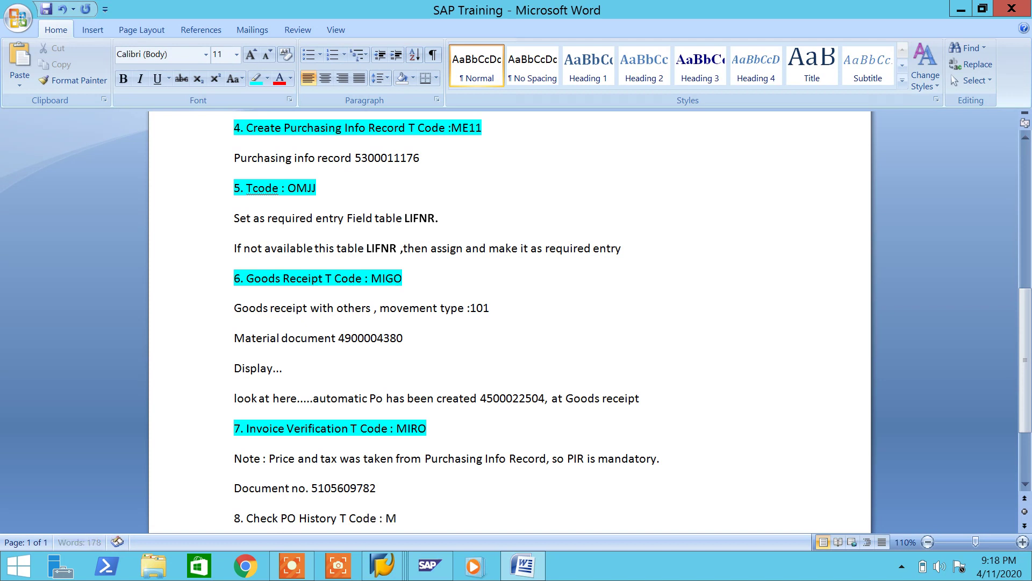
Save the notes and highlight the step 8 heading in cyan
key("ctrl+s")
scroll(470, 507, "down", 3)
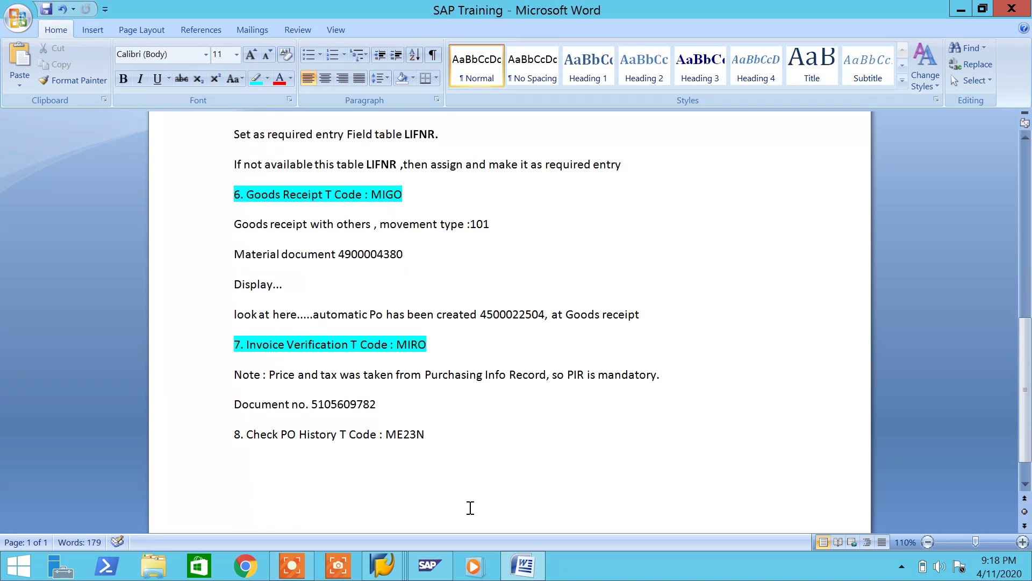
left_click_drag(451, 451, 205, 447)
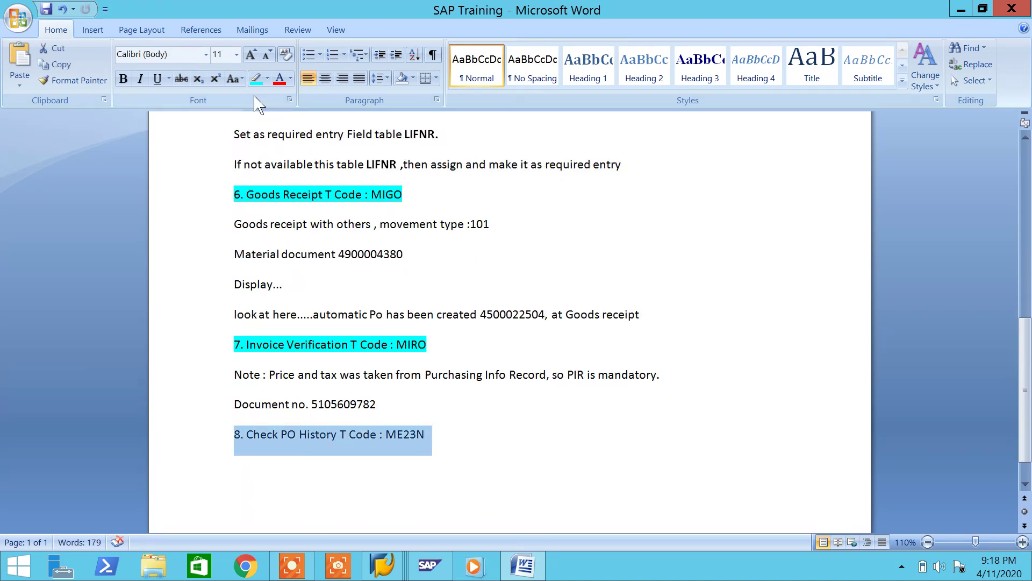
left_click(256, 78)
key("alt+Tab")
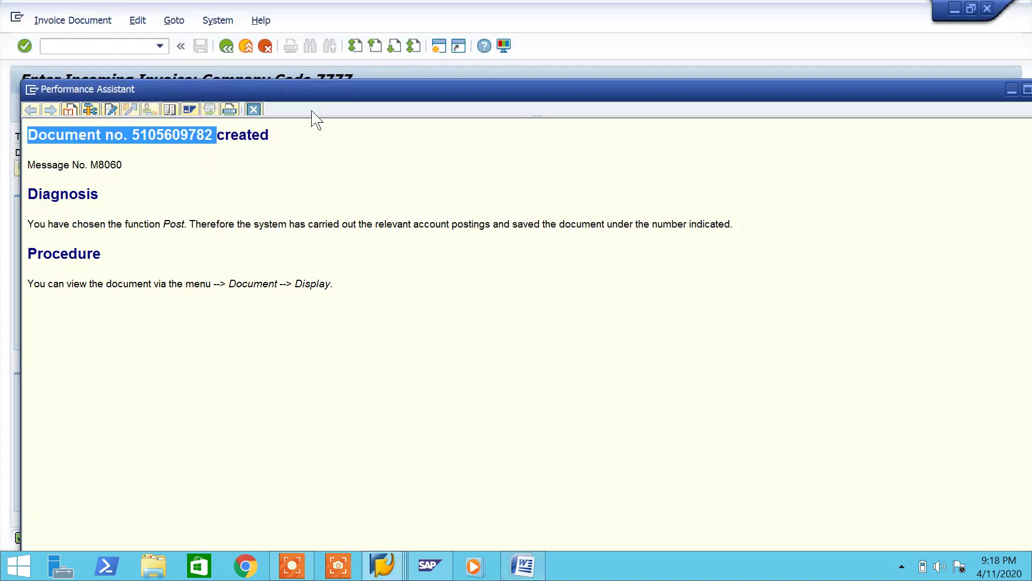
left_click(254, 110)
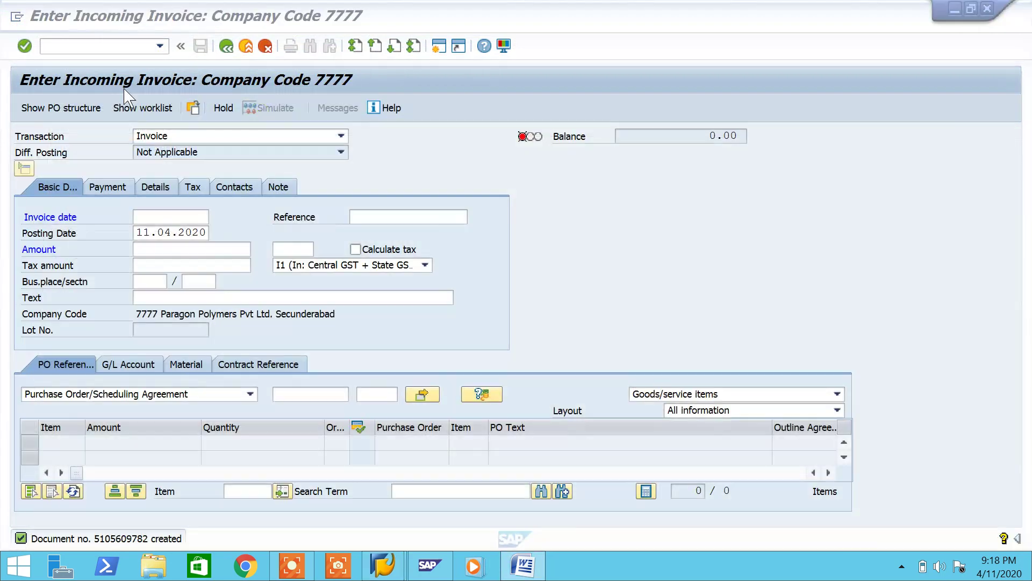
left_click(103, 46)
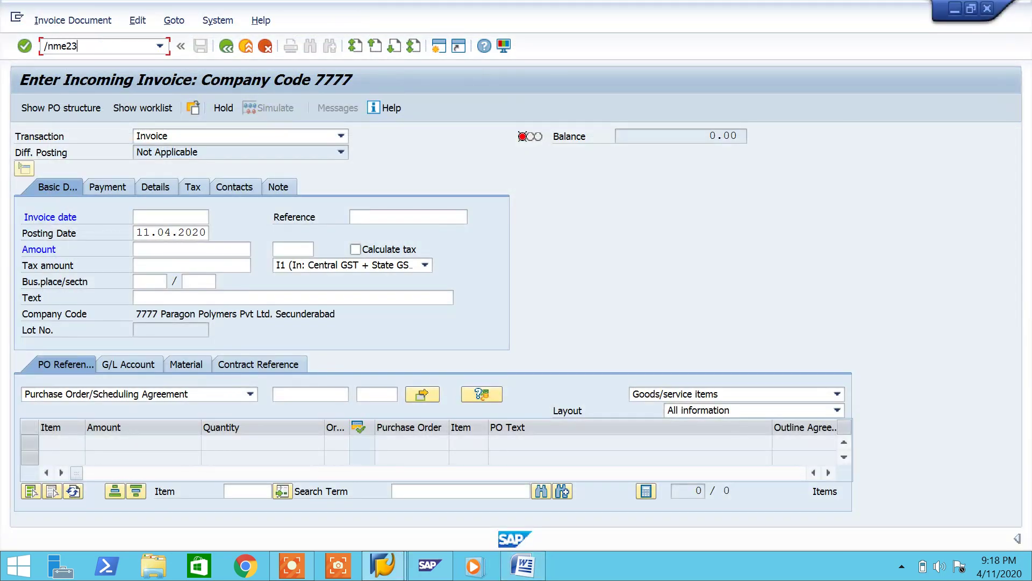
type("/nme23n")
key("Return")
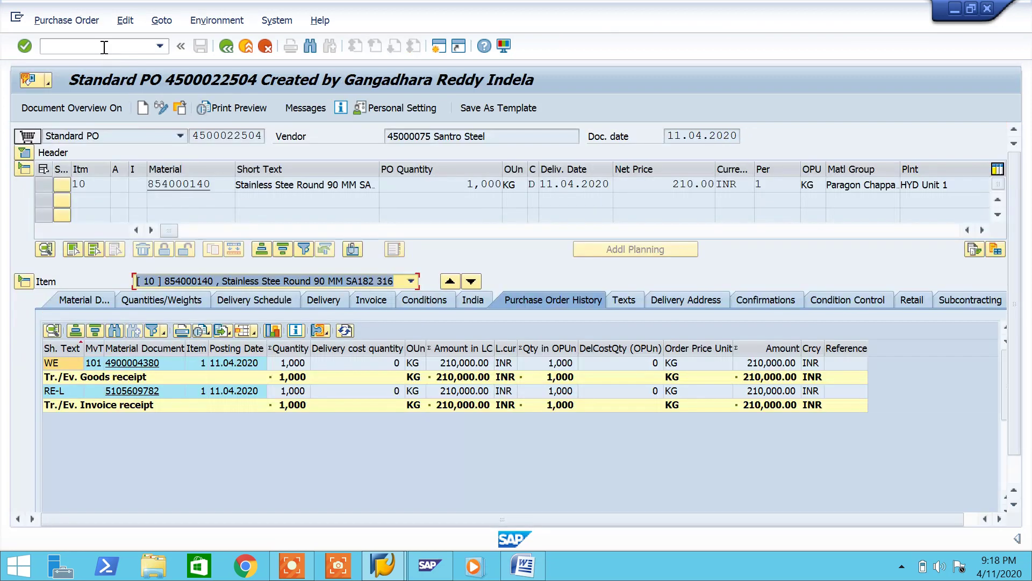
double_click(209, 135)
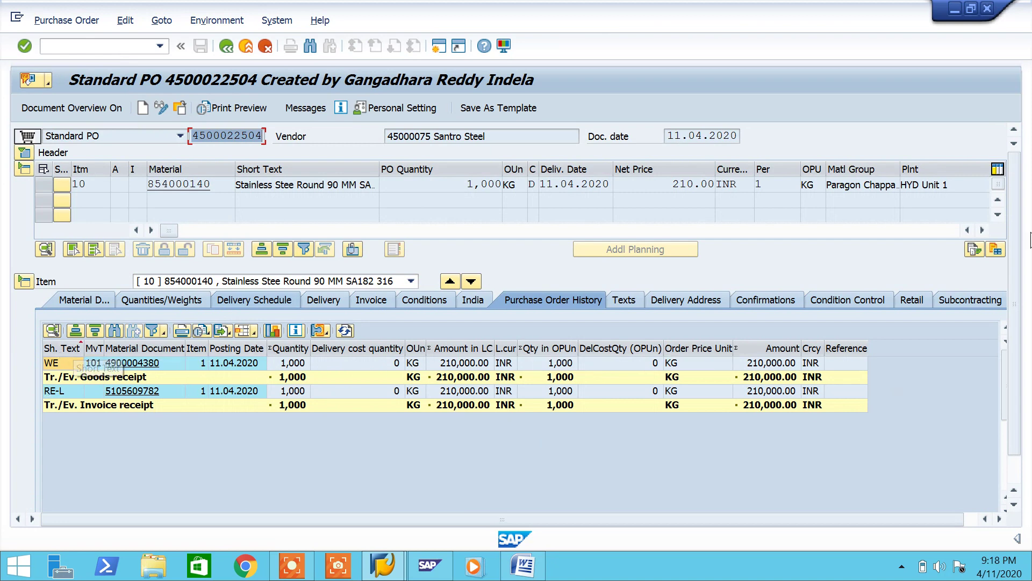
Show item 10's document overview and expand its follow-on goods receipt and invoice documents
left_click(973, 249)
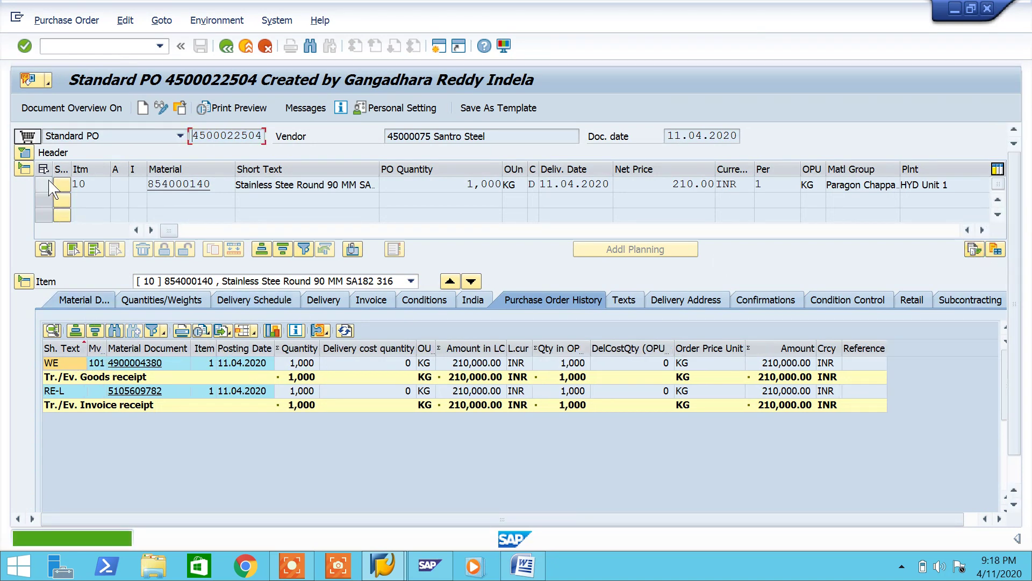
left_click(61, 184)
left_click(974, 249)
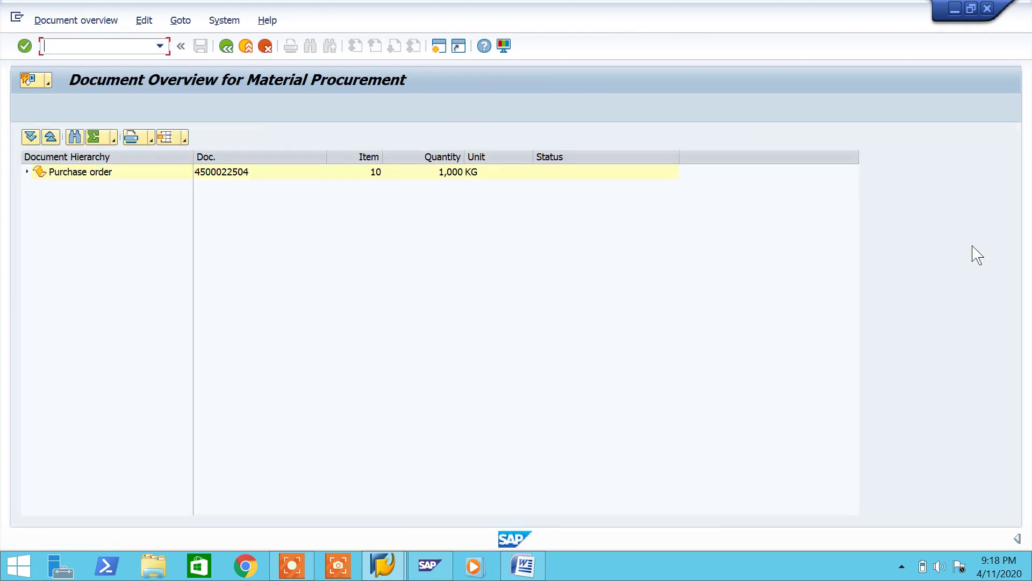
left_click(26, 172)
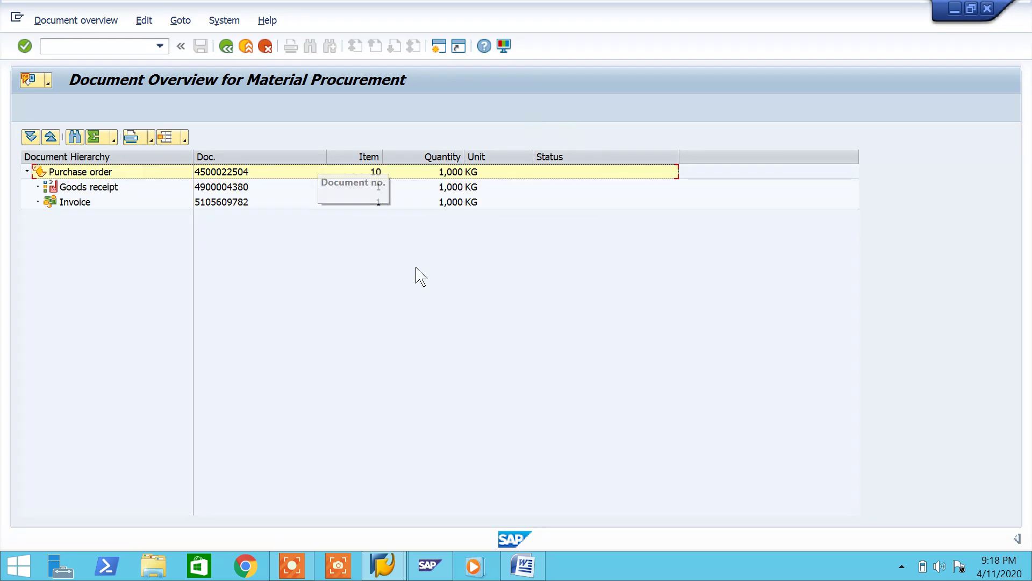
left_click(227, 49)
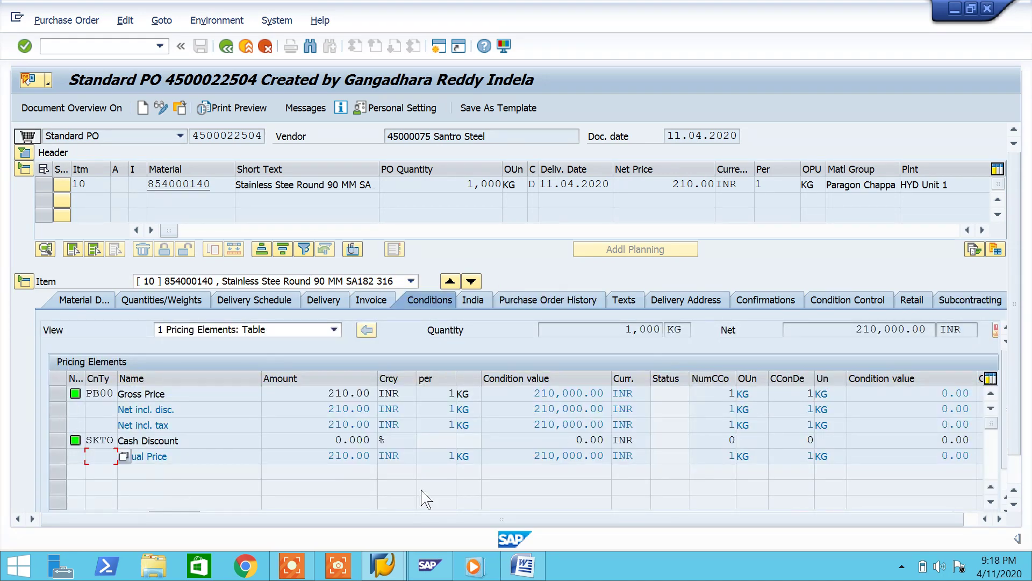
Check item 10's invoice settings and tax breakdown showing 37,800.00 tax
left_click(371, 300)
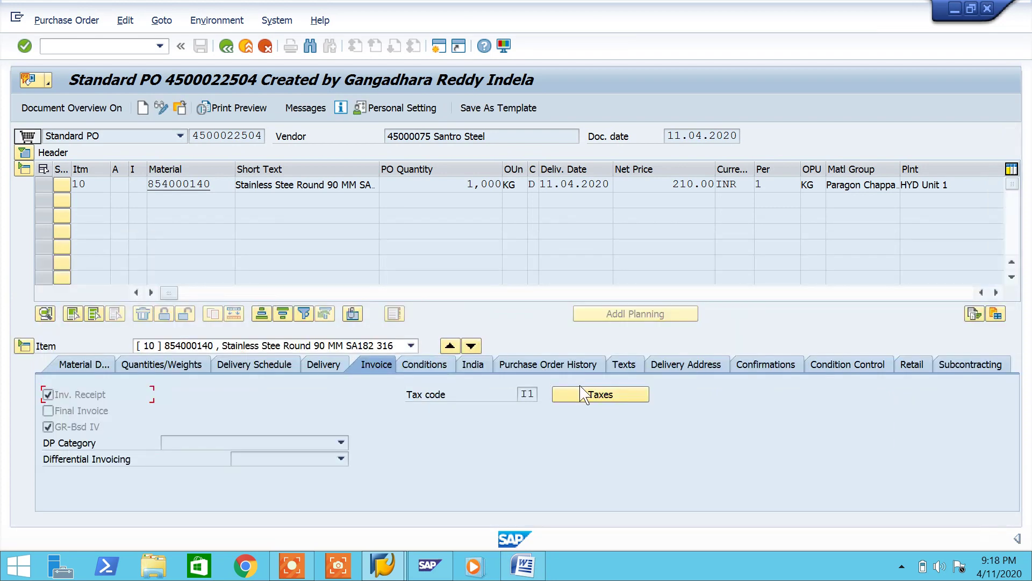
left_click(589, 395)
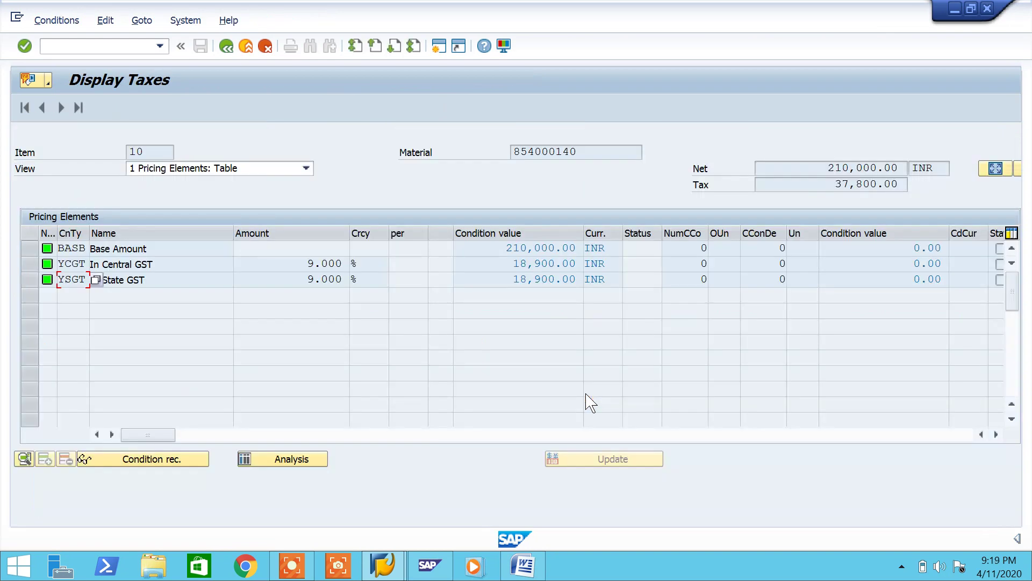
left_click(523, 565)
key("Return")
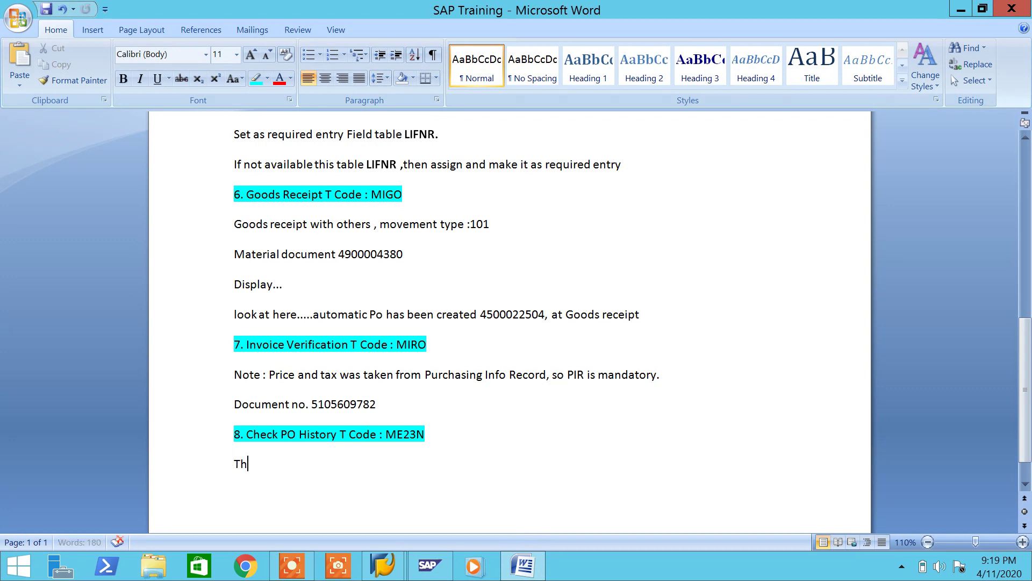
End the notes with 'Thanks for watching' in 26-point text and minimise Word
type("Thanks for watching")
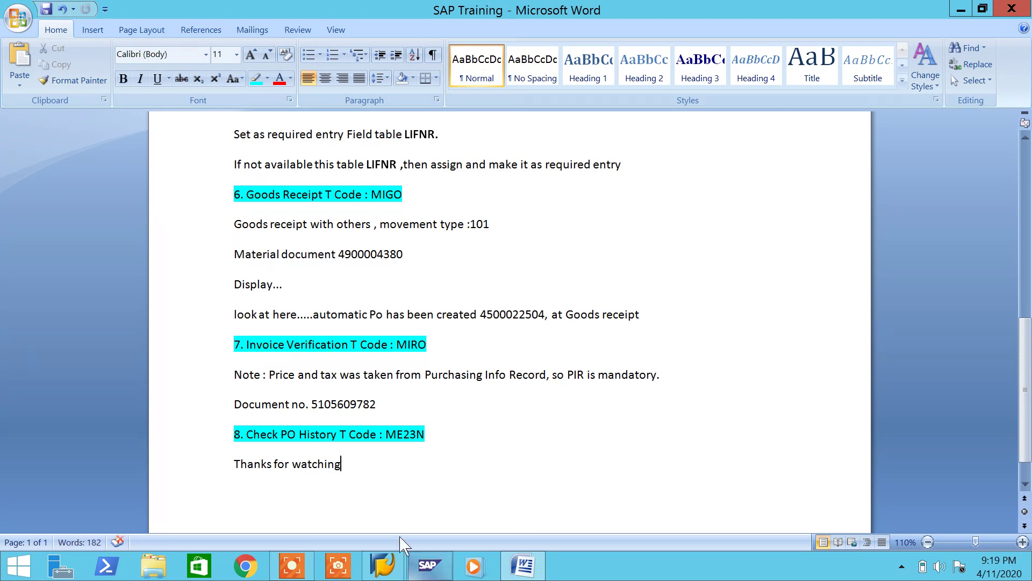
left_click_drag(353, 482, 246, 491)
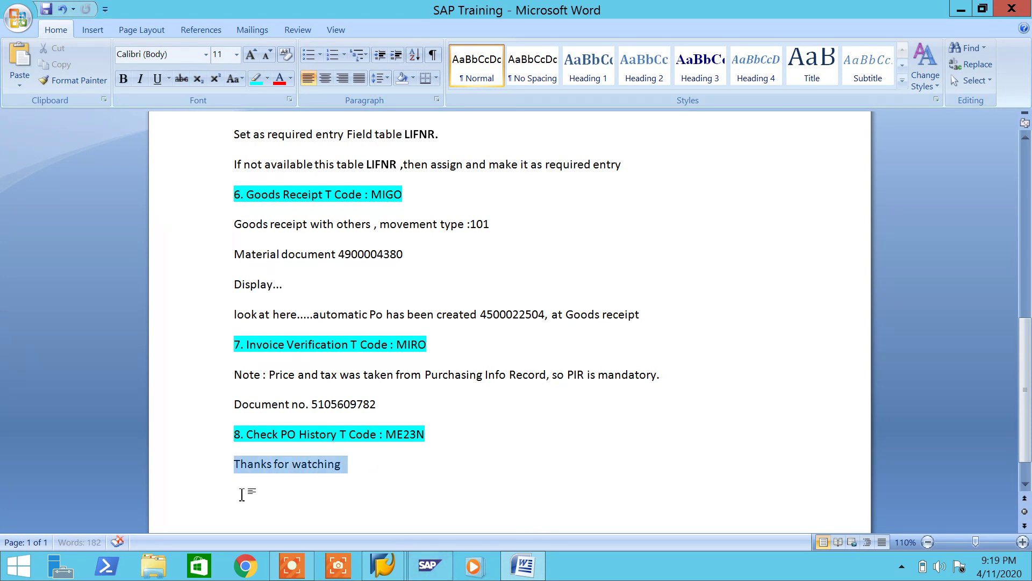
left_click(237, 54)
left_click(219, 221)
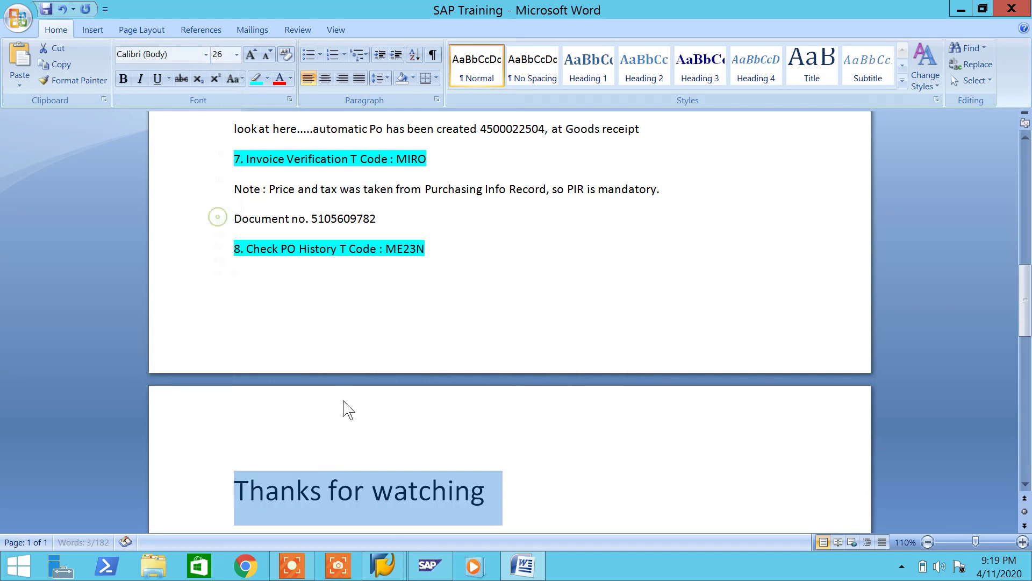
left_click(538, 575)
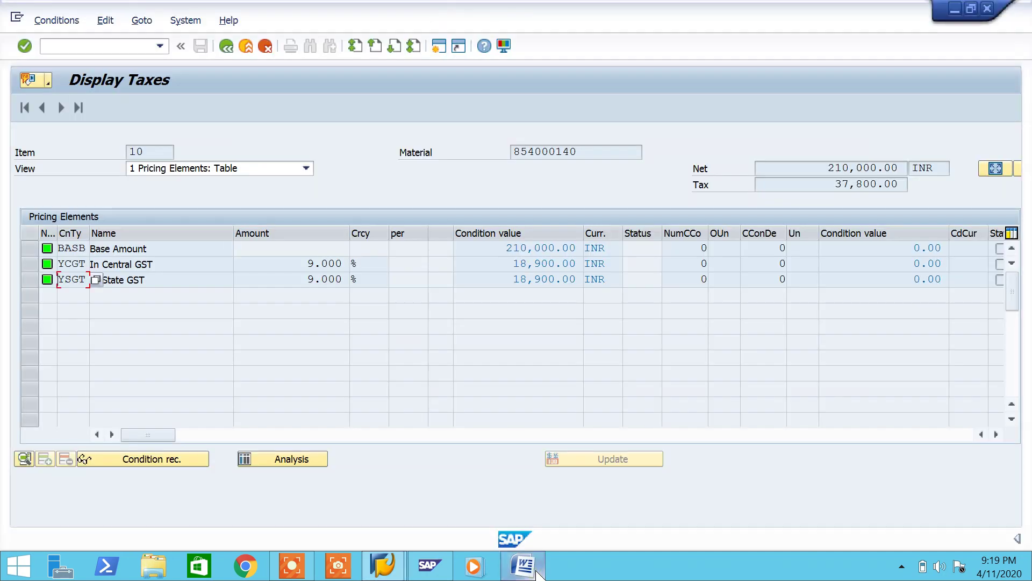
left_click(292, 565)
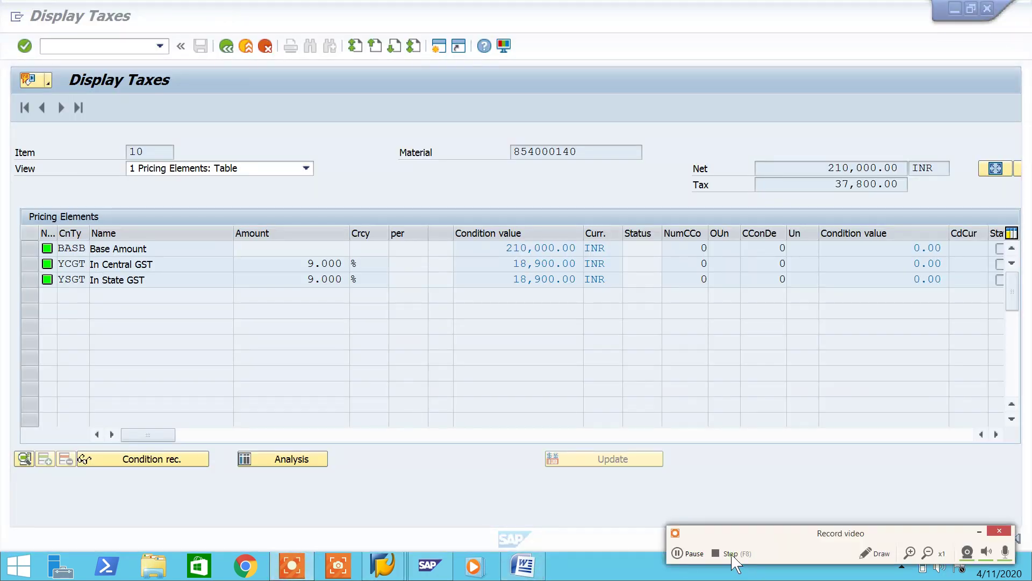